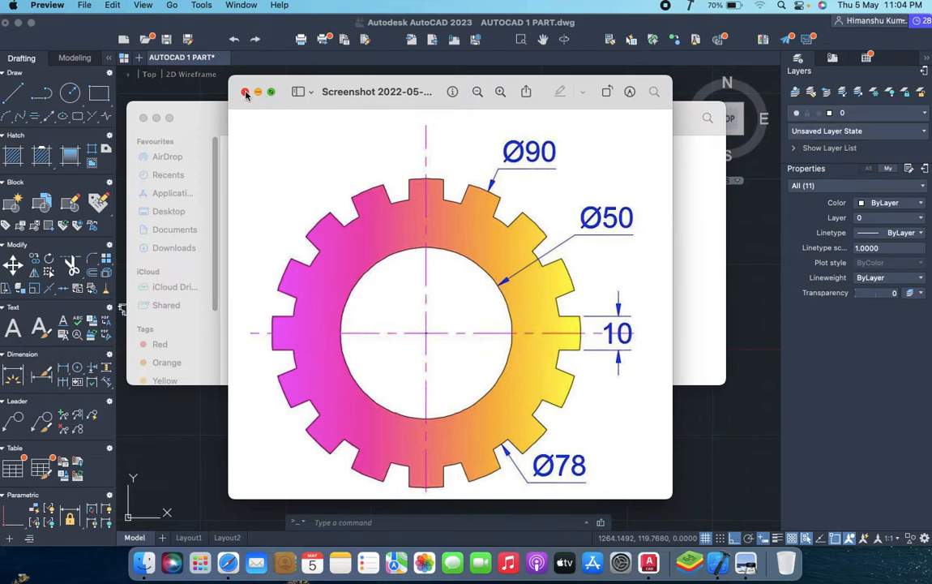
- Close the gear reference image, return to the AutoCAD drawing and clear the selected objects
left_click(245, 93)
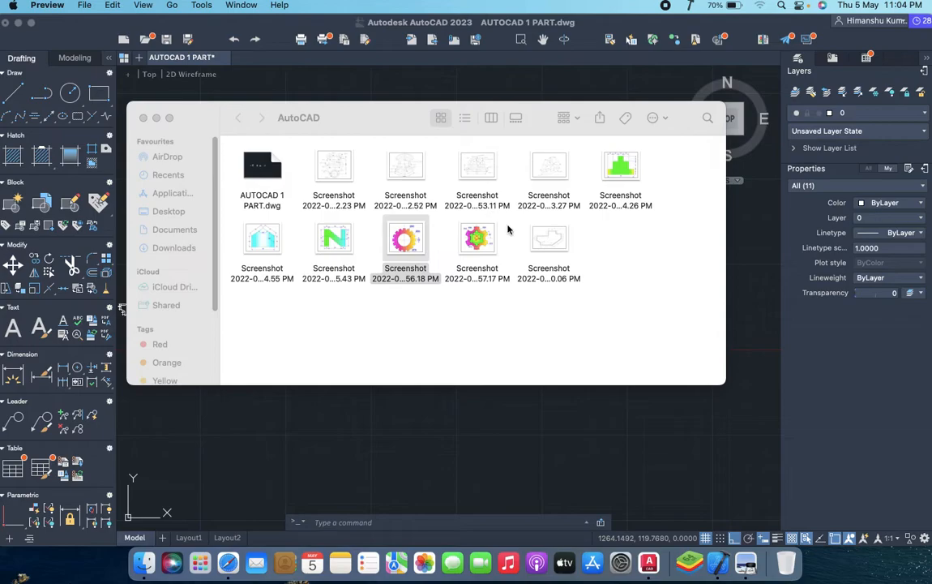
left_click(591, 457)
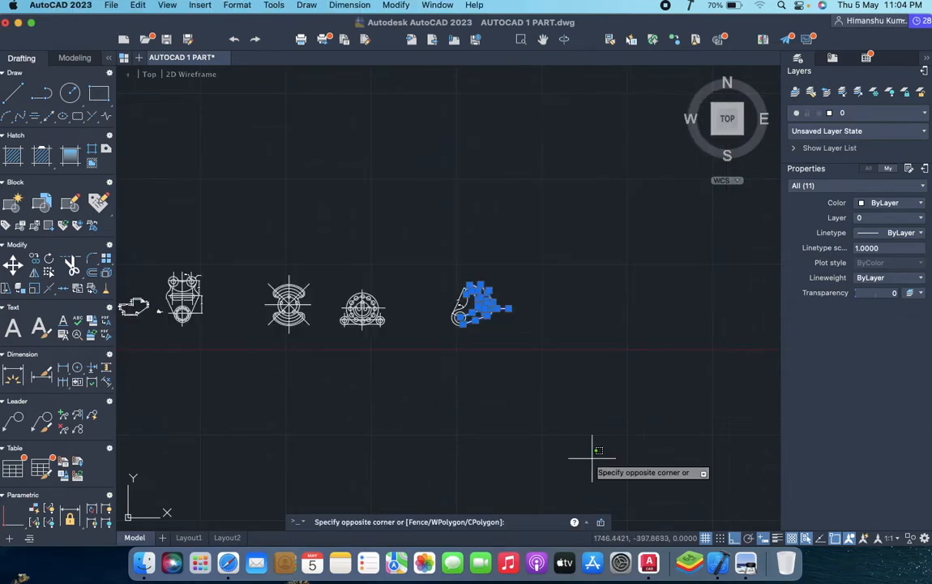
left_click(385, 386)
left_click(283, 372)
key("Escape")
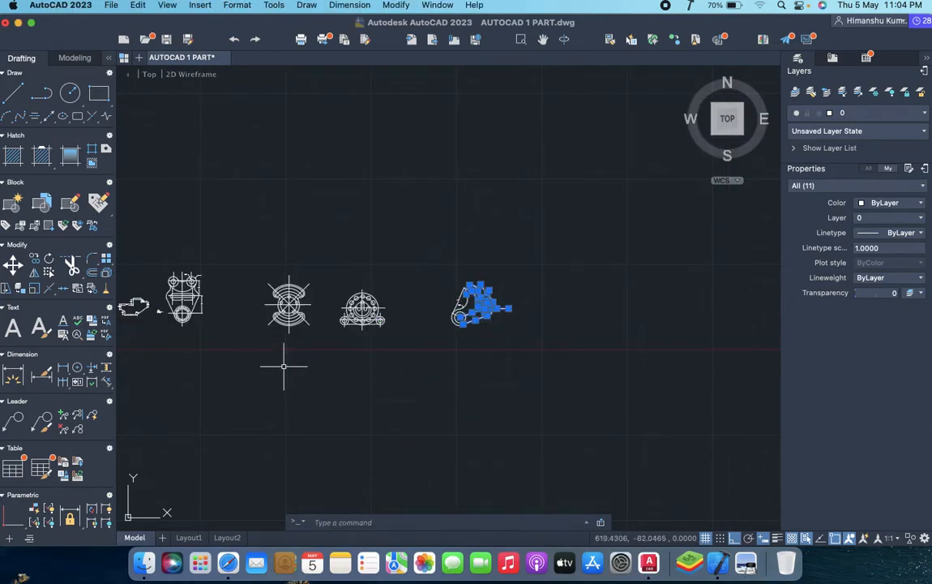
middle_click_drag(249, 347, 433, 367)
key("Escape")
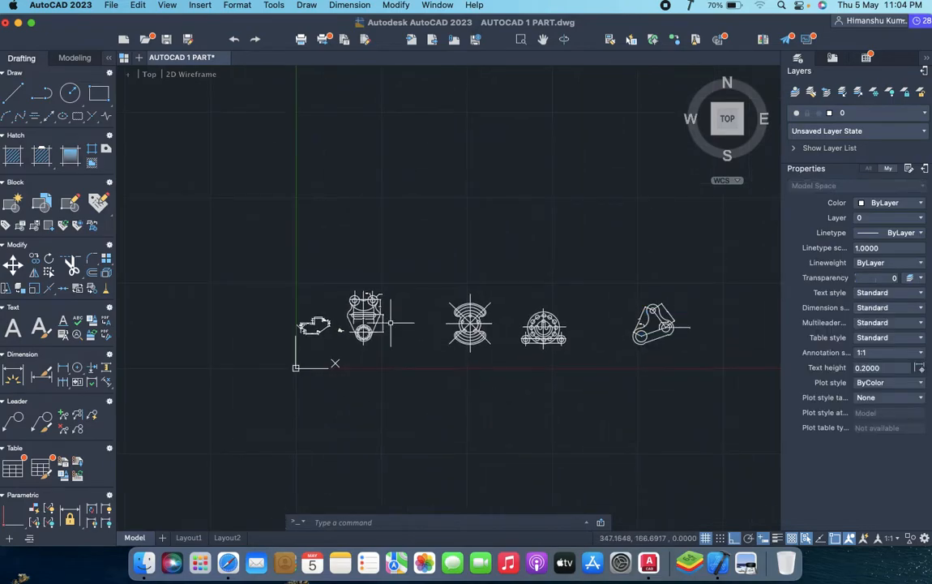
- Look over the row of existing part drawings as far as the empty space beyond the last one
scroll(274, 325, "up", 5)
scroll(442, 328, "up", 7)
scroll(351, 322, "down", 7)
middle_click_drag(556, 347, 237, 309)
scroll(419, 316, "up", 3)
middle_click_drag(573, 338, 303, 338)
middle_click_drag(490, 338, 144, 318)
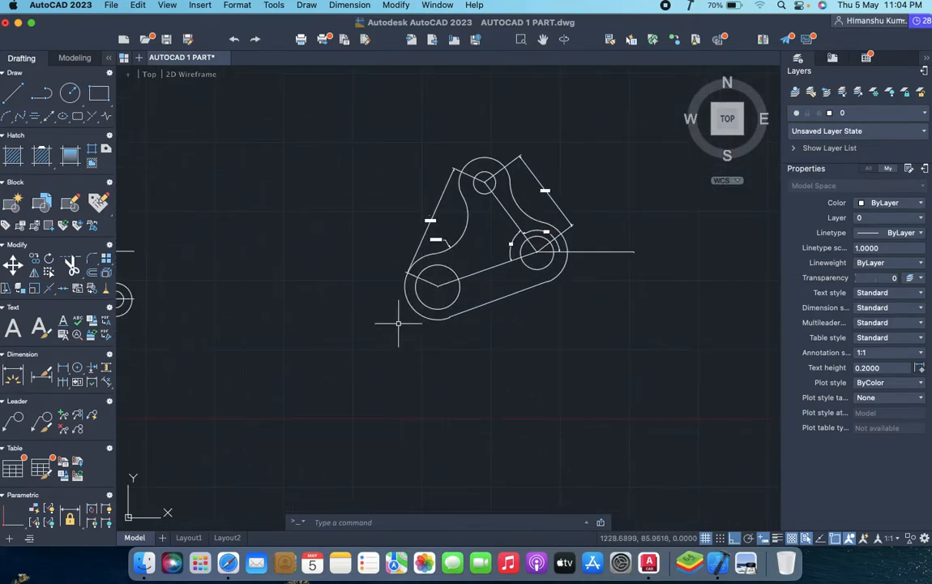
scroll(531, 225, "up", 3)
middle_click_drag(584, 288, 160, 266)
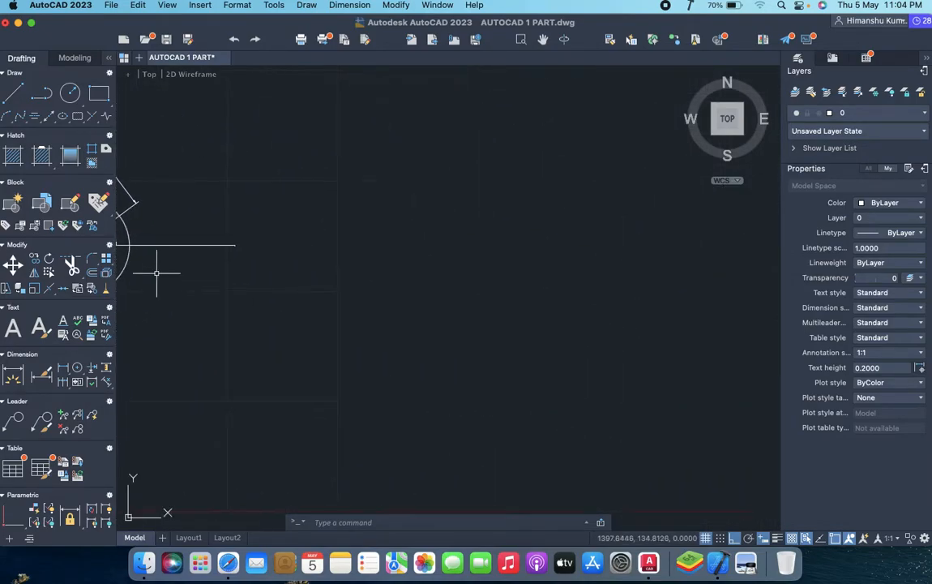
- Open the cyan house-shaped reference image from the AutoCAD folder in Finder, study its dimensions and return to the AutoCAD drawing
key("super+Tab")
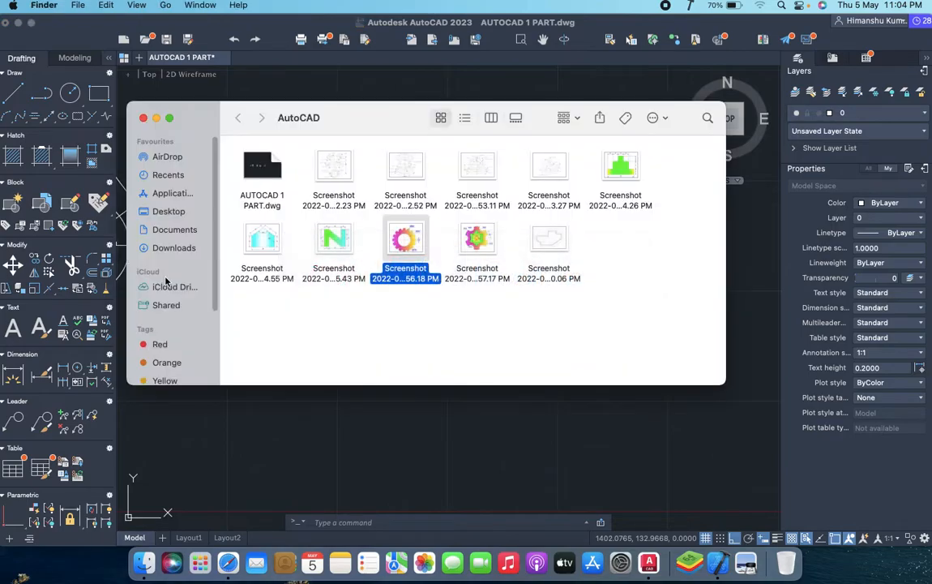
left_click(265, 257)
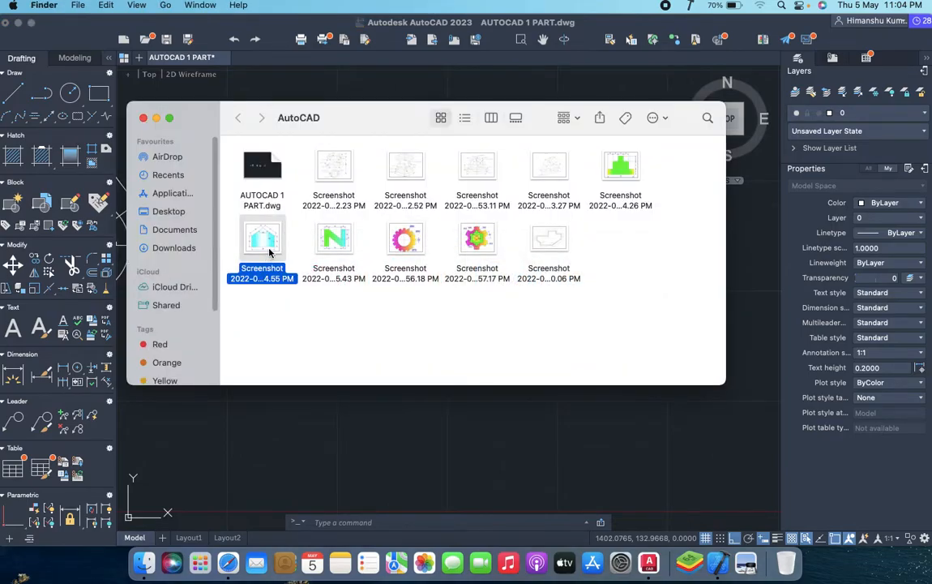
double_click(267, 248)
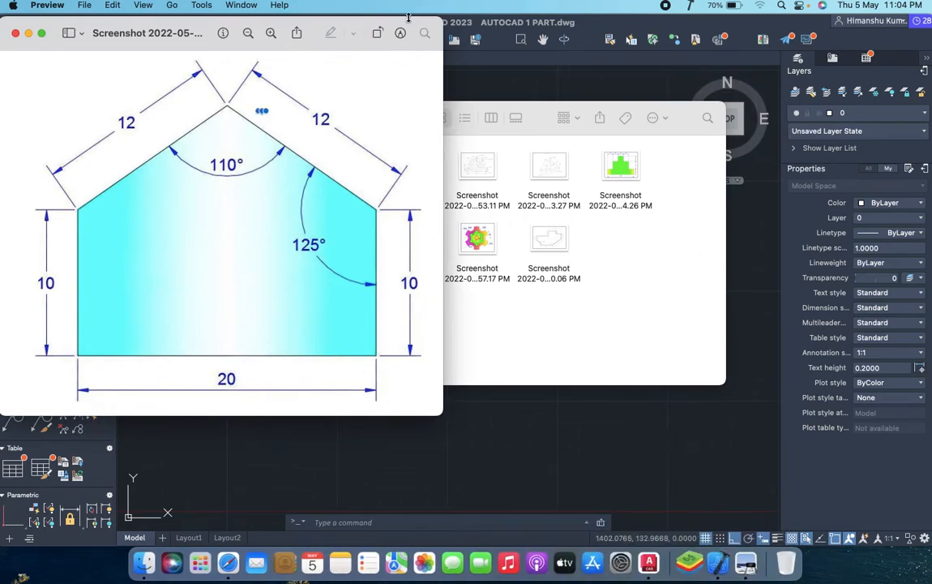
left_click_drag(173, 41, 412, 121)
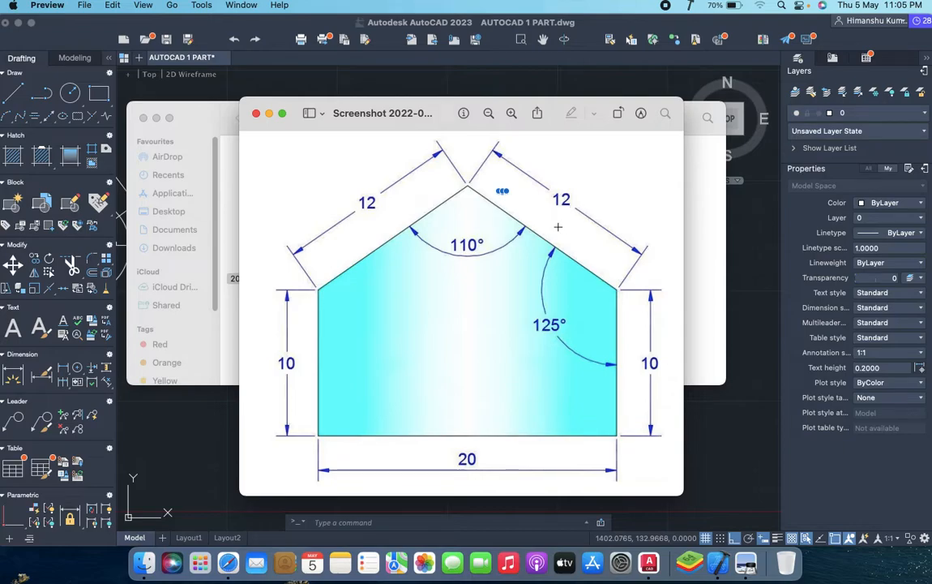
key("super+Tab")
key("super+Tab")
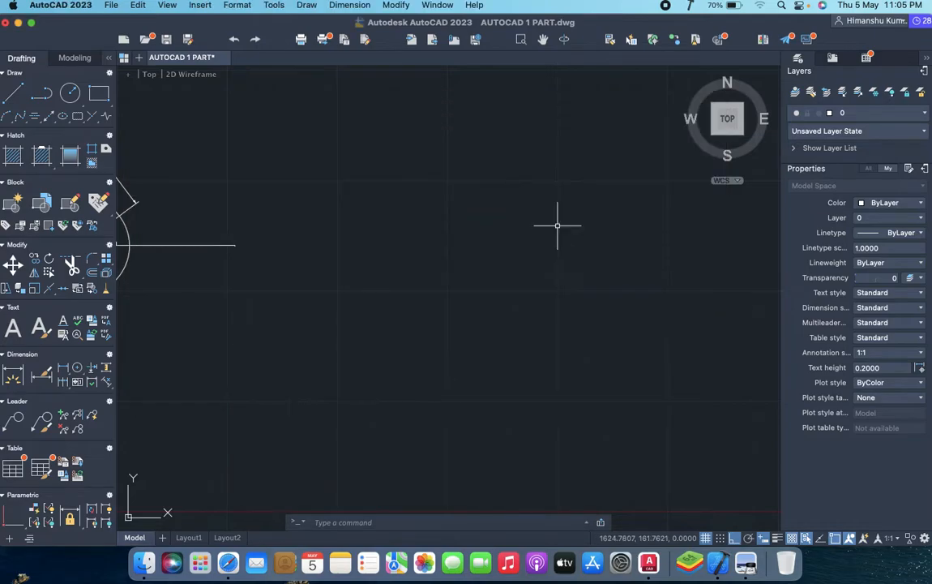
- Draw three connected lines in the empty area: 10 units down, 20 units to the right and 10 units up
scroll(320, 308, "up", 5)
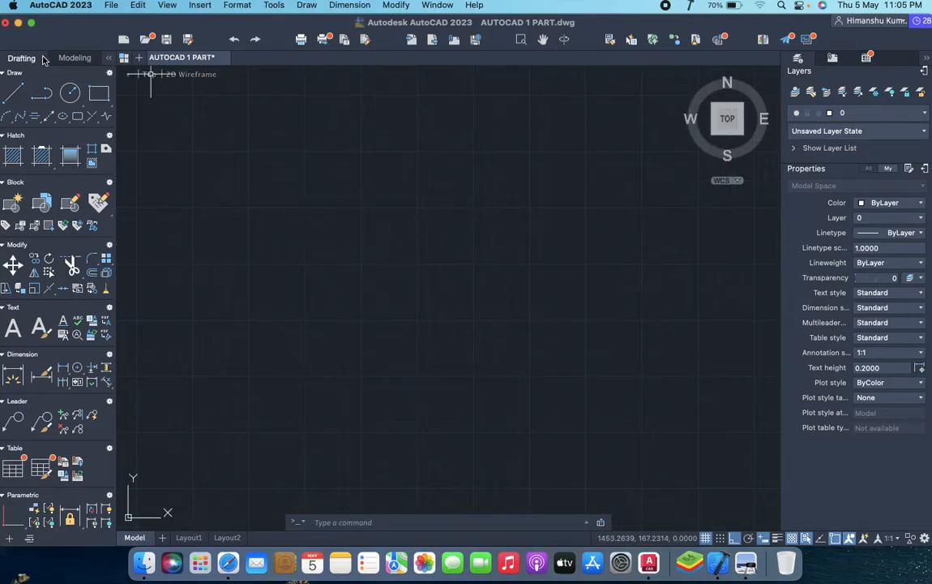
left_click(12, 91)
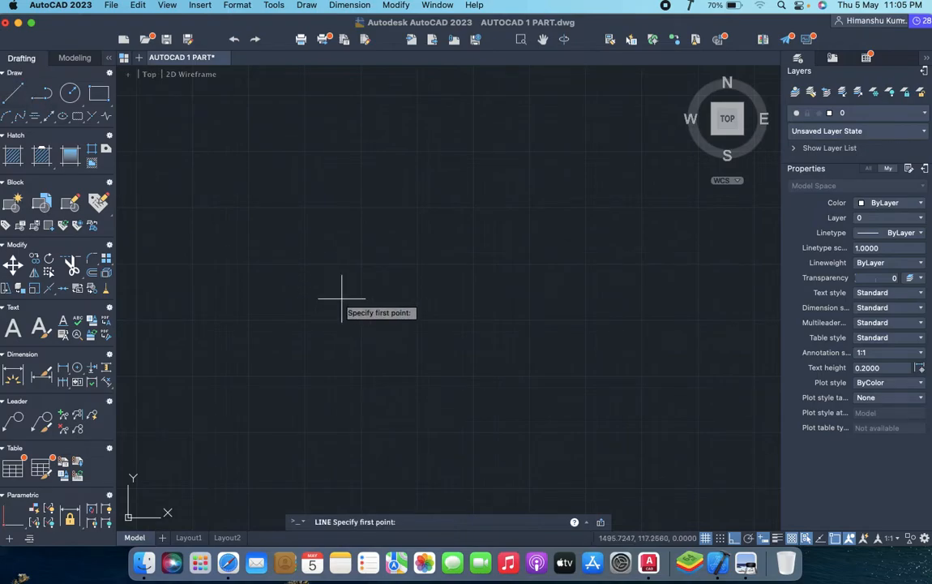
key("super+Tab")
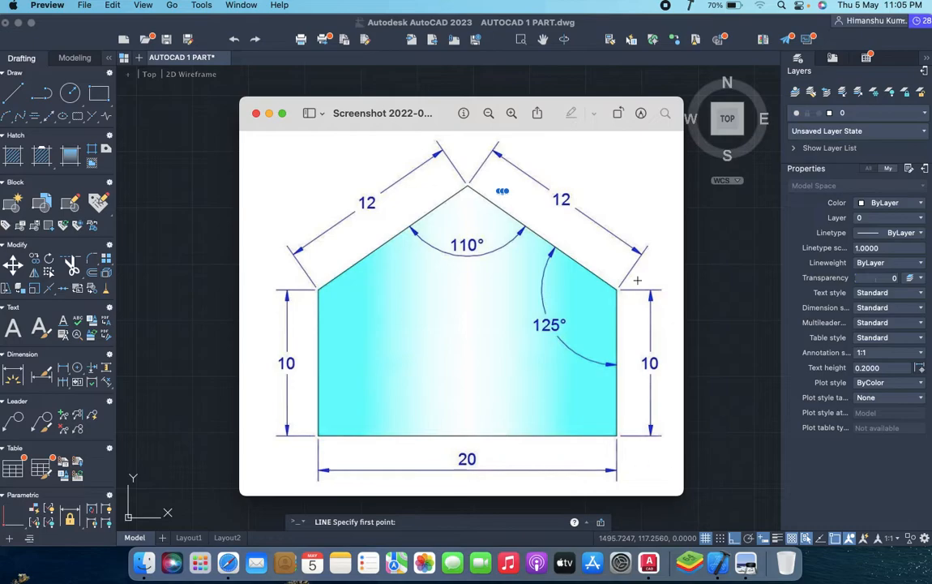
key("super+Tab")
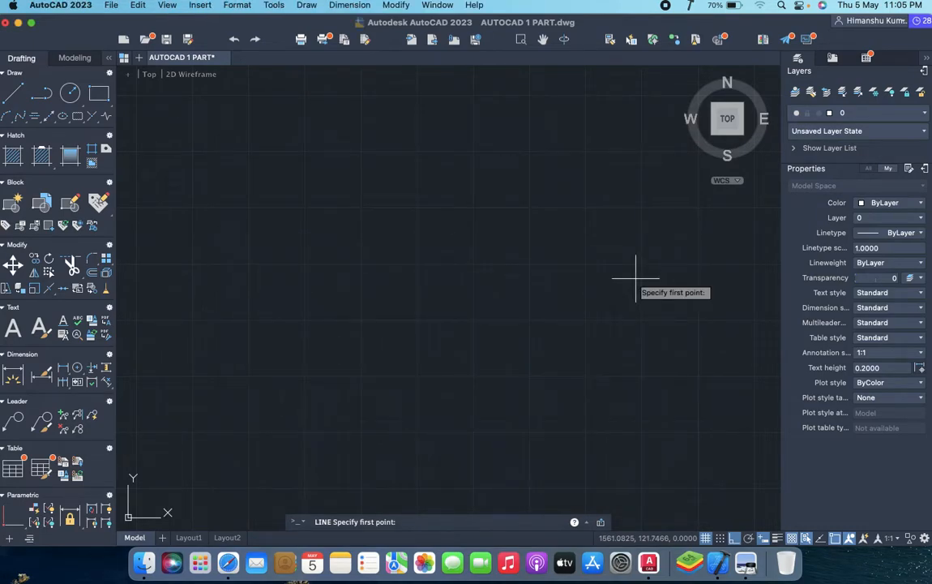
left_click(320, 212)
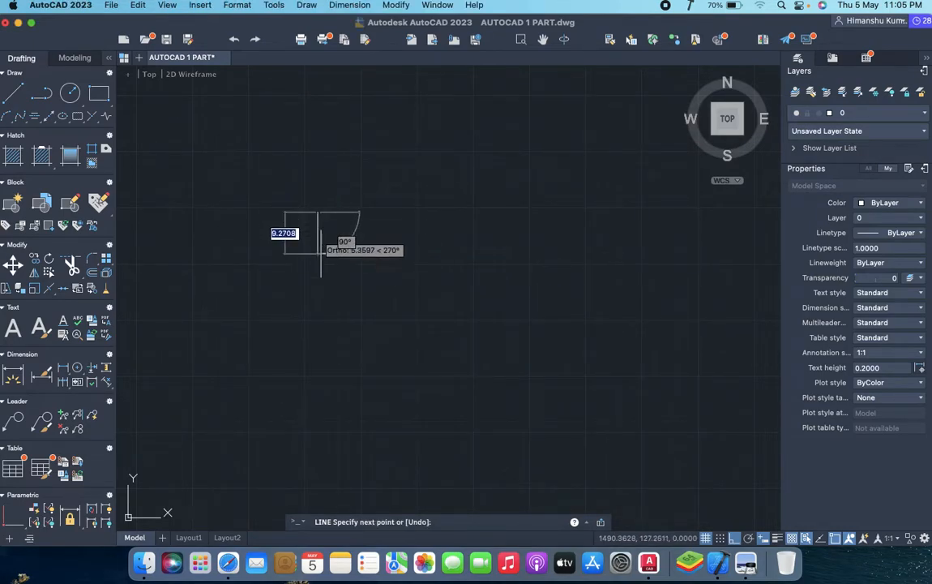
type("1")
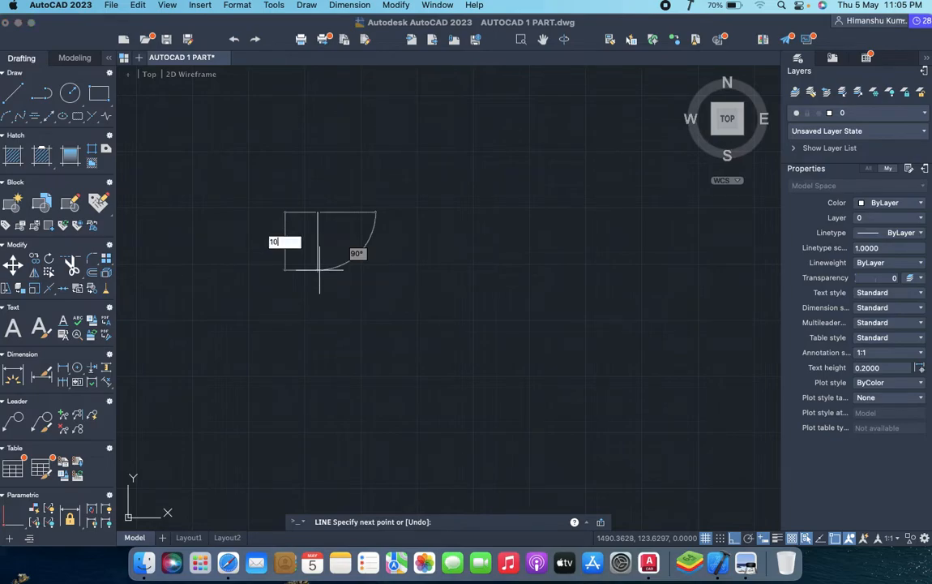
type("0")
key("Return")
type("20")
key("Return")
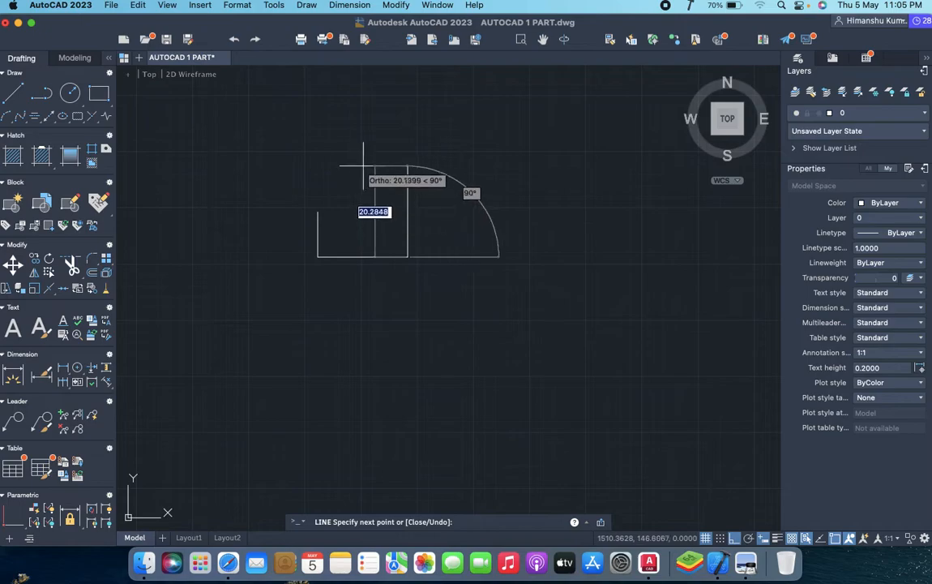
type("10")
key("Return")
scroll(363, 164, "up", 6)
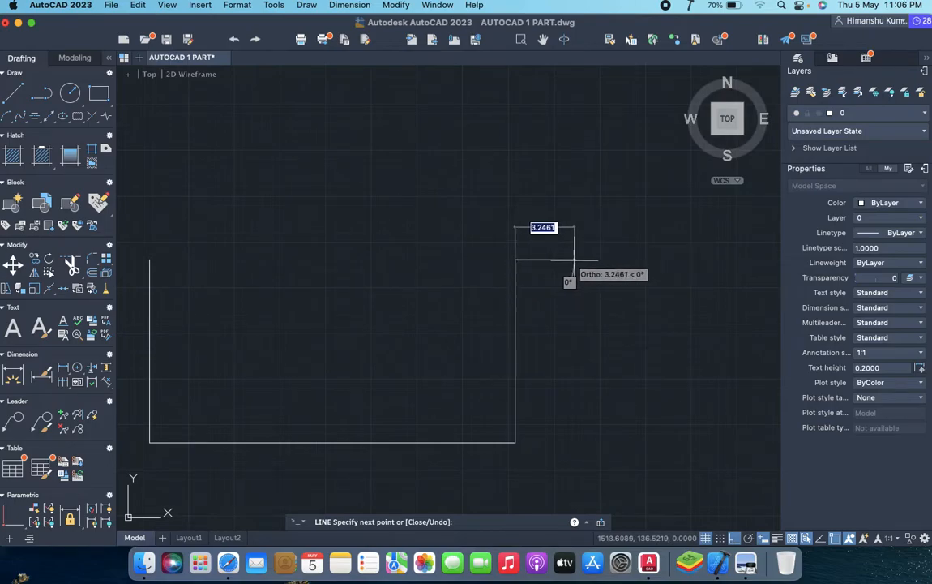
- Draw the right roof edge 12.21 units long at 145°, then close the outline to the top of the left wall
type("12")
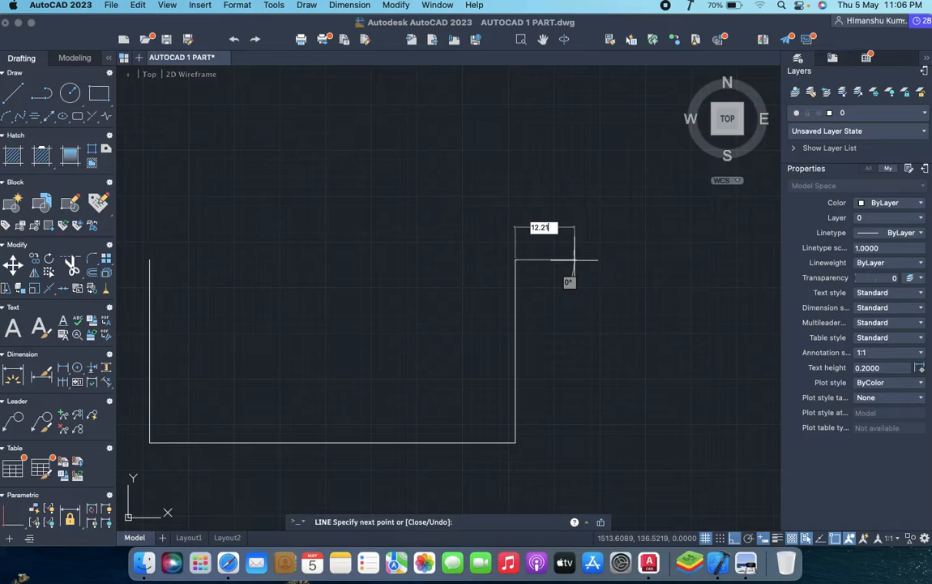
key("Tab")
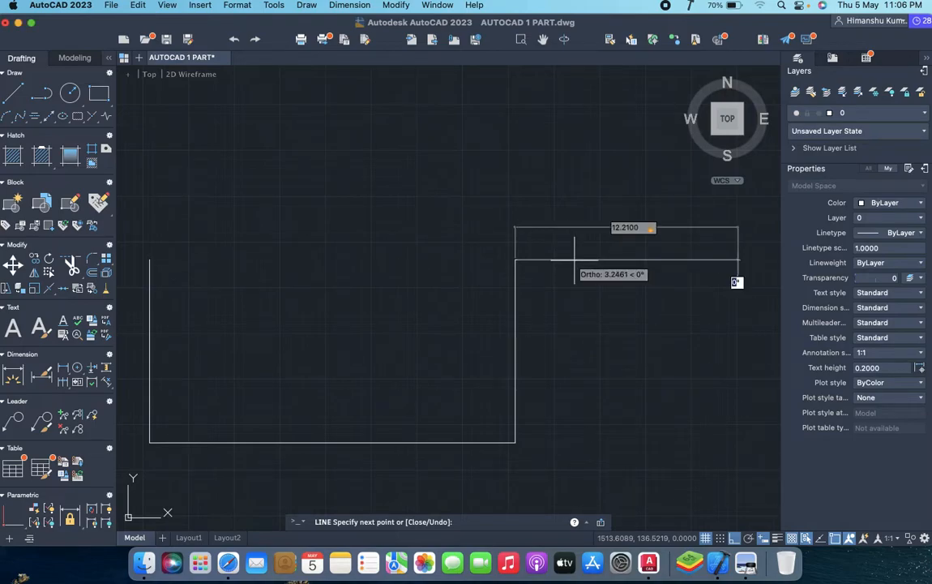
type("1")
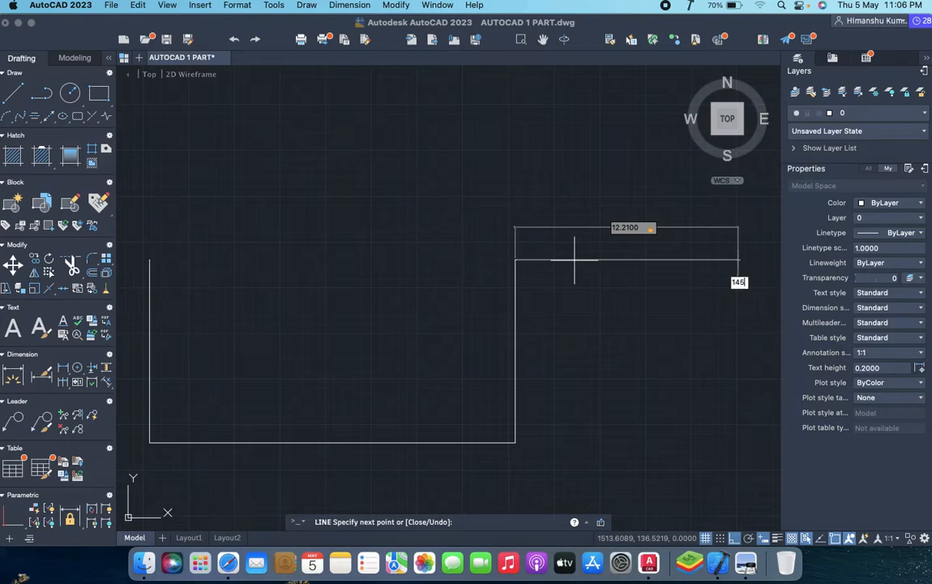
type("45")
key("Return")
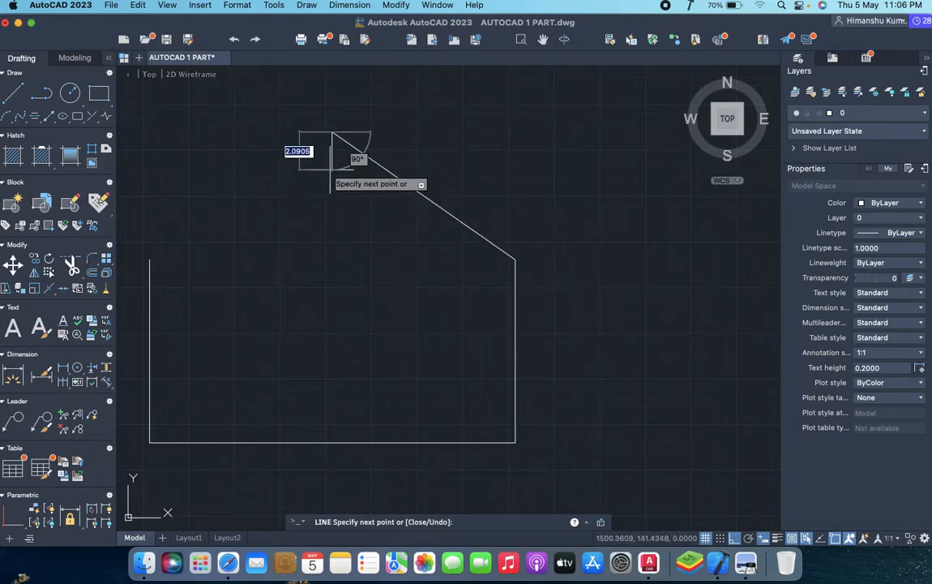
left_click(150, 259)
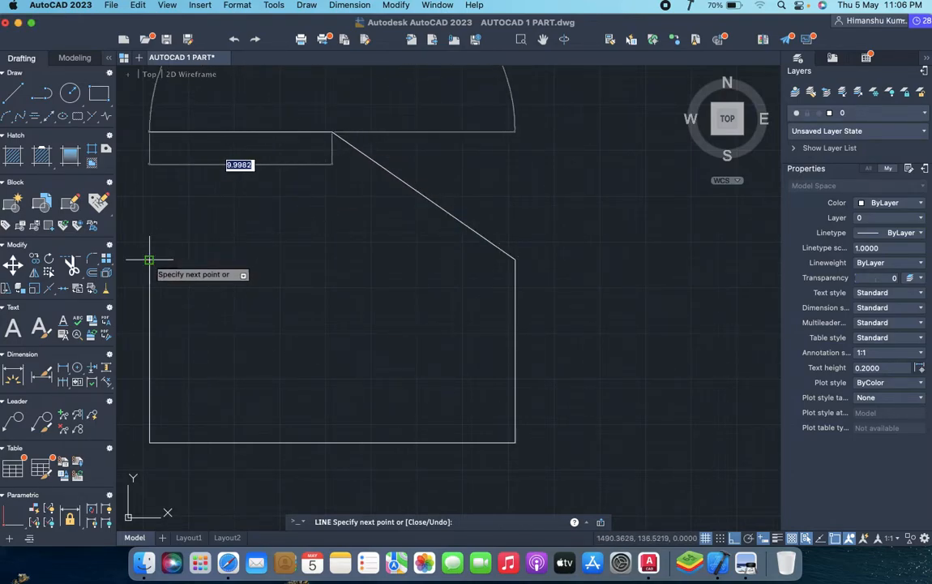
key("Escape")
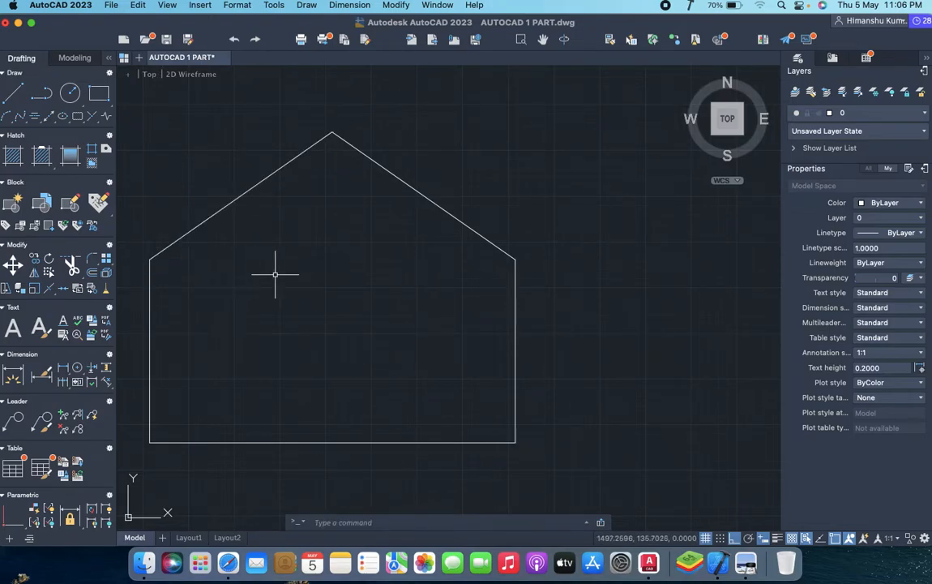
- Check the reference image, then dimension the right wall's height and the base's length outside the outline
key("super+Tab")
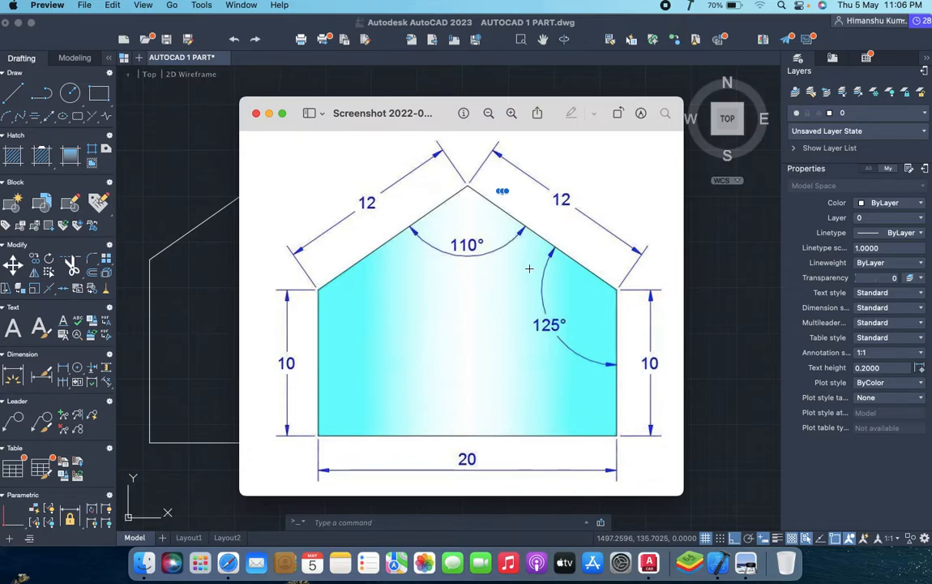
key("super+Tab")
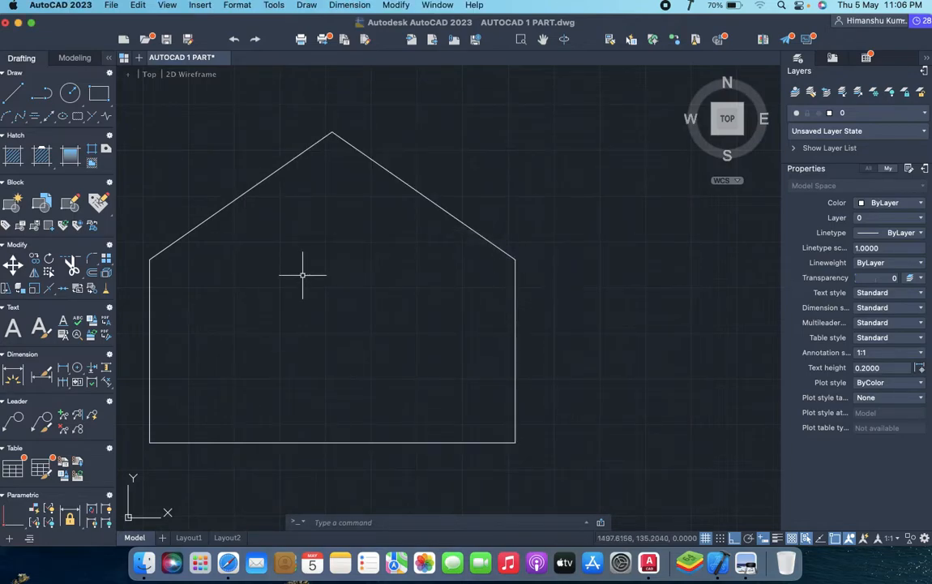
left_click(20, 373)
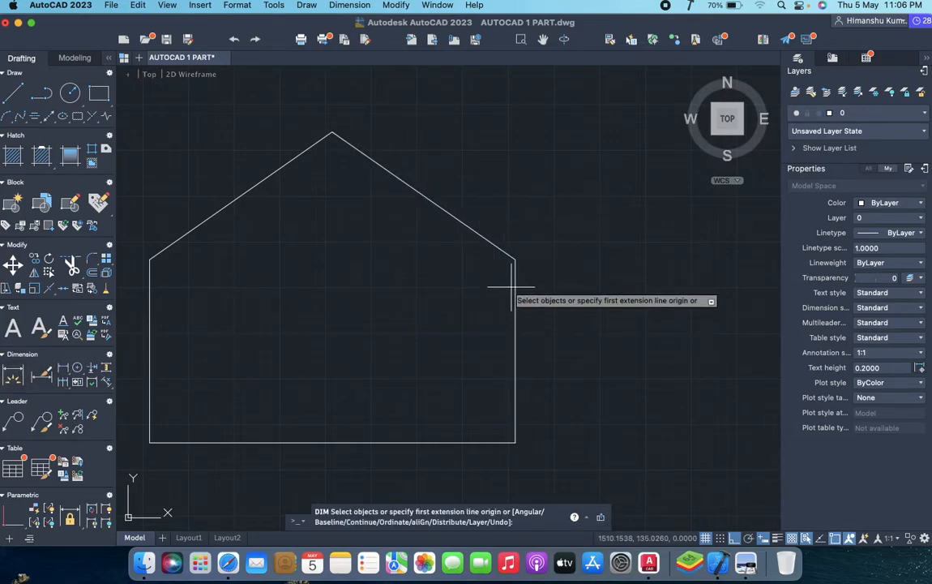
left_click(514, 260)
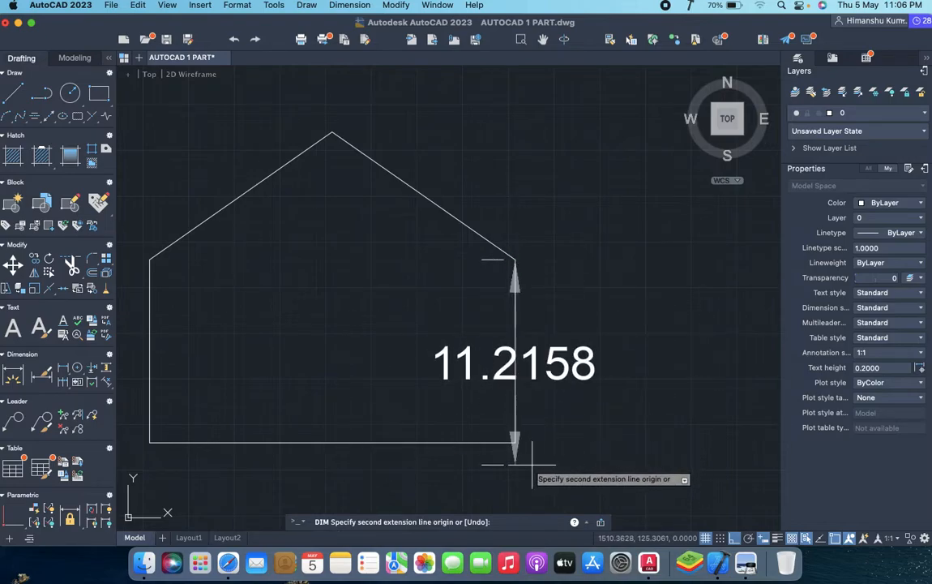
left_click(515, 442)
left_click(619, 441)
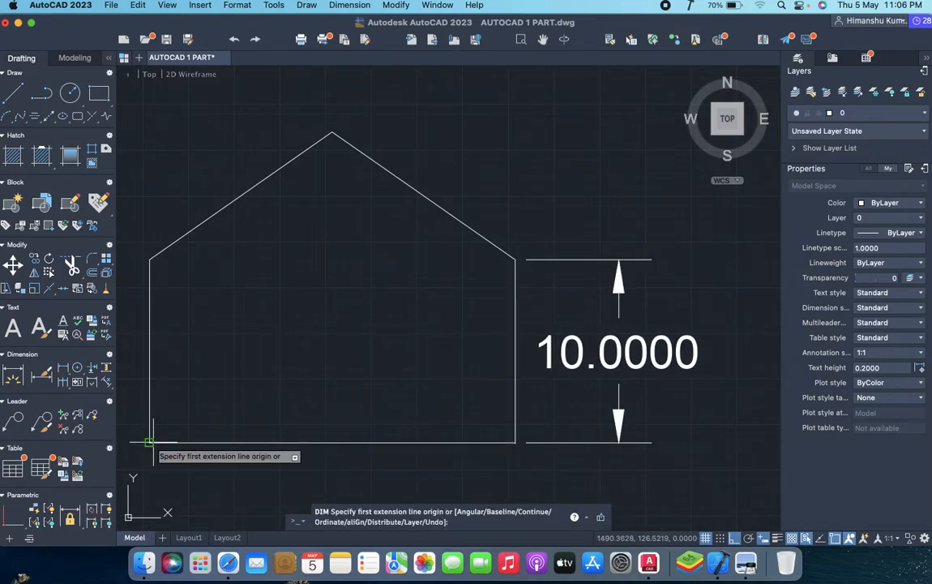
left_click(201, 442)
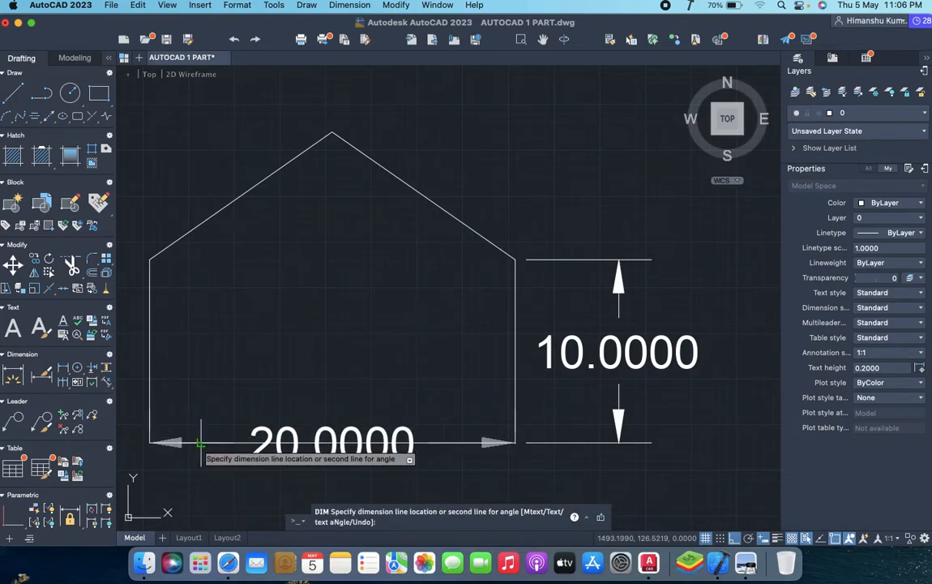
left_click(207, 482)
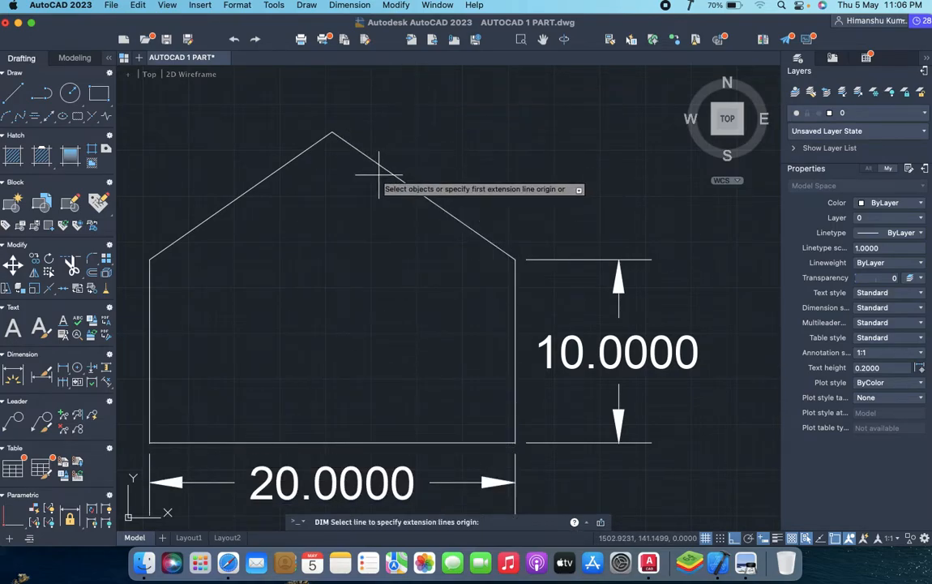
- Add angular dimensions between the right roof edge and right wall, and between the two roof edges at the apex
left_click(397, 178)
left_click(515, 312)
left_click(447, 280)
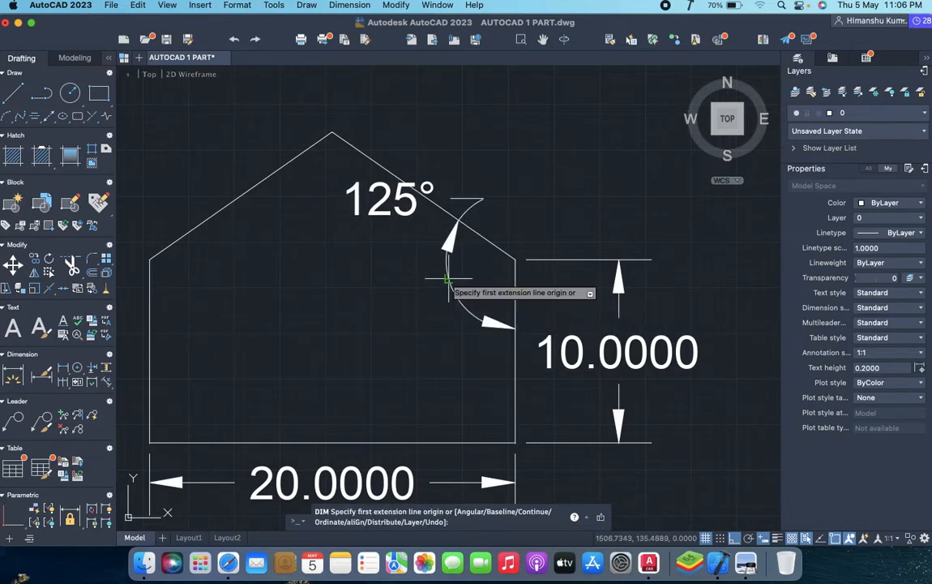
left_click(293, 156)
left_click(366, 154)
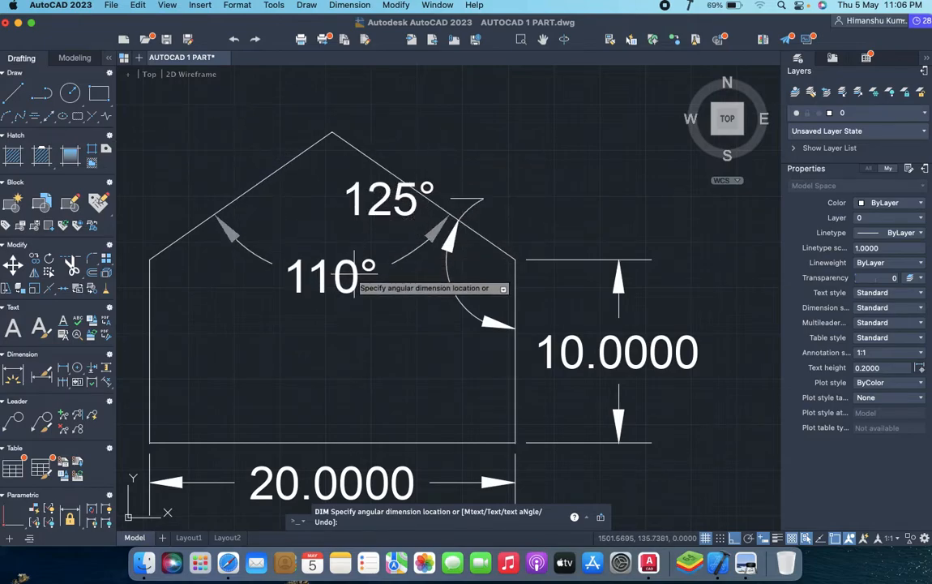
left_click(357, 267)
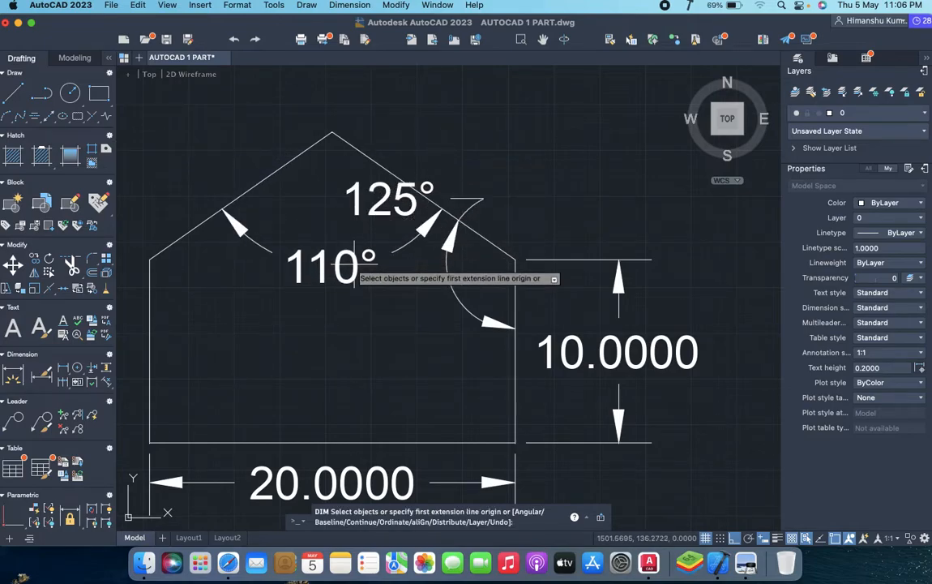
left_click(332, 132)
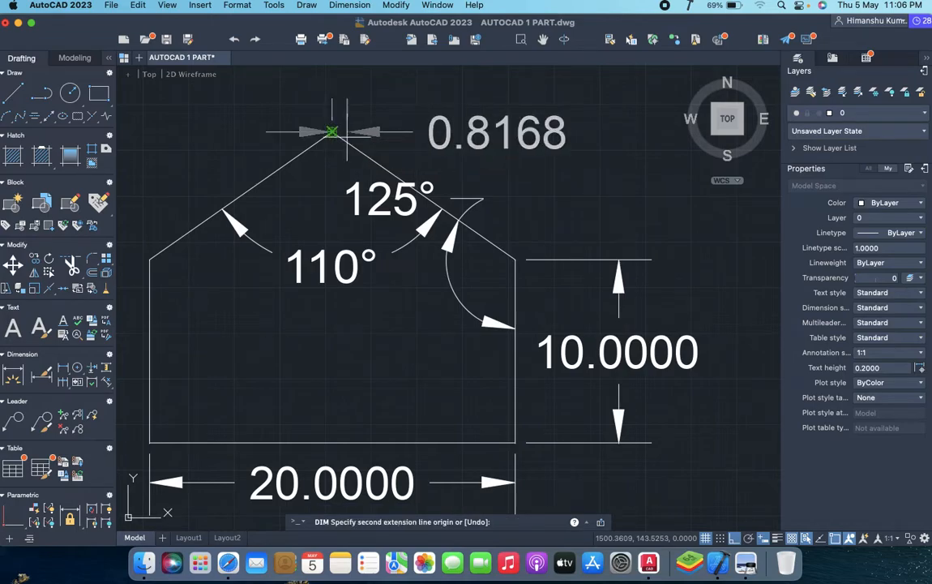
left_click(515, 259)
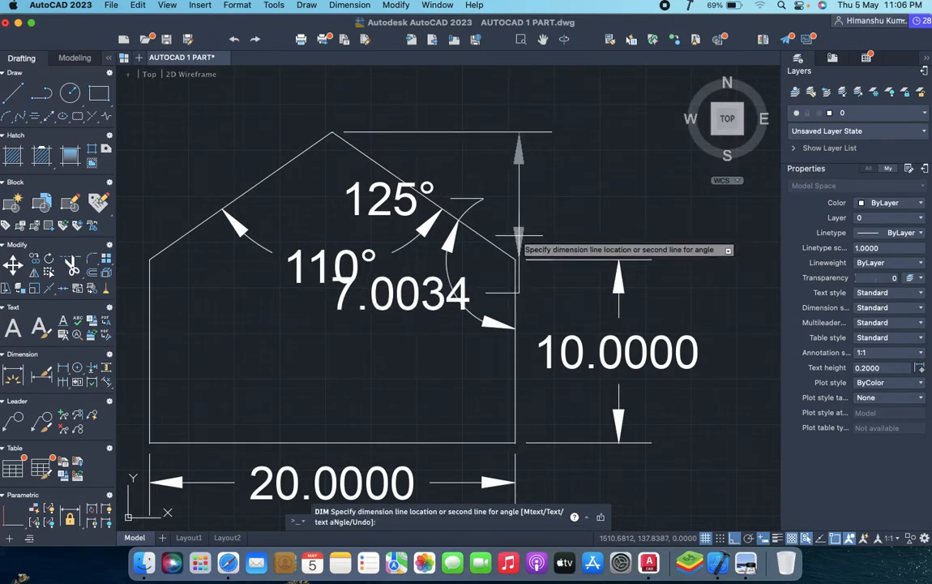
key("Escape")
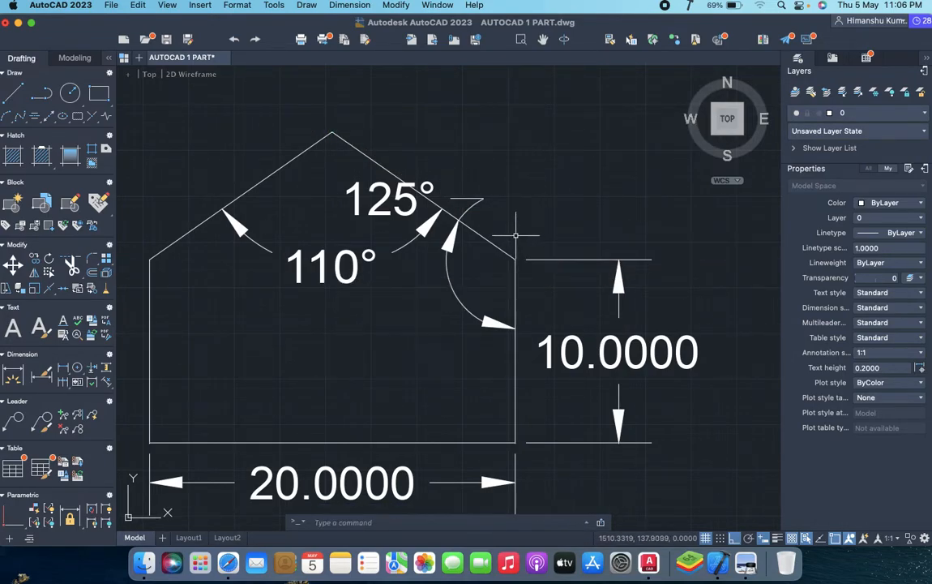
left_click(18, 372)
left_click(362, 154)
key("Escape")
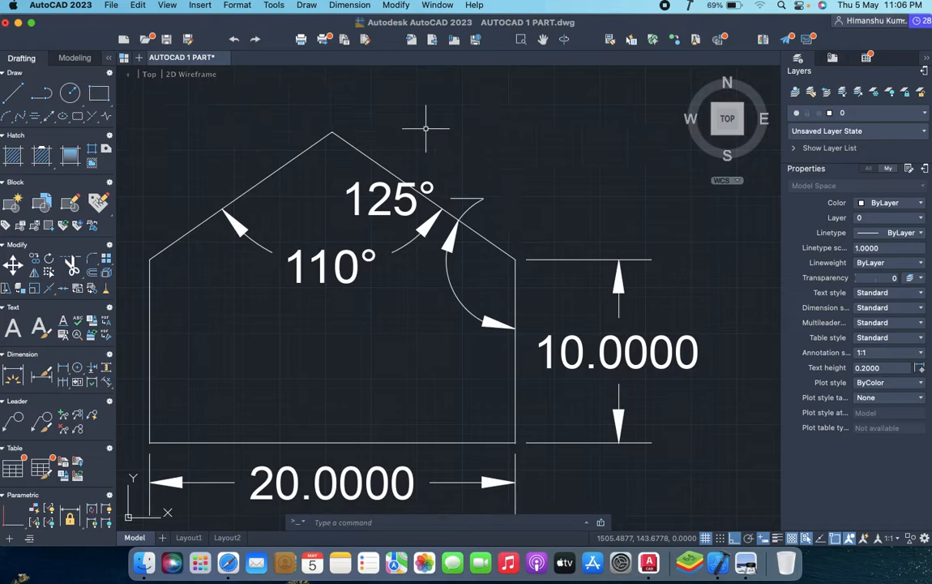
- Add an aligned dimension outside the right roof edge, then compare it with the roof length in the reference image
type("DIMALI")
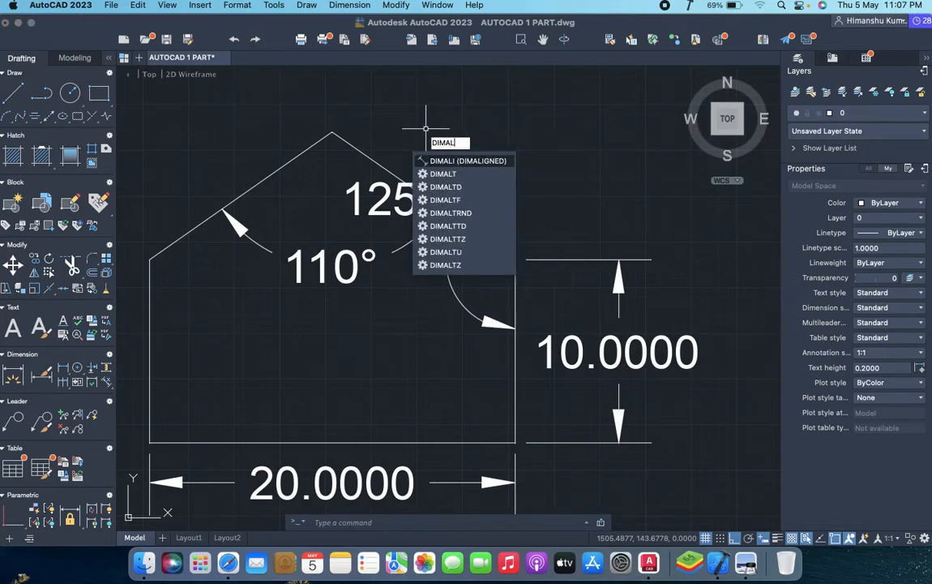
key("Return")
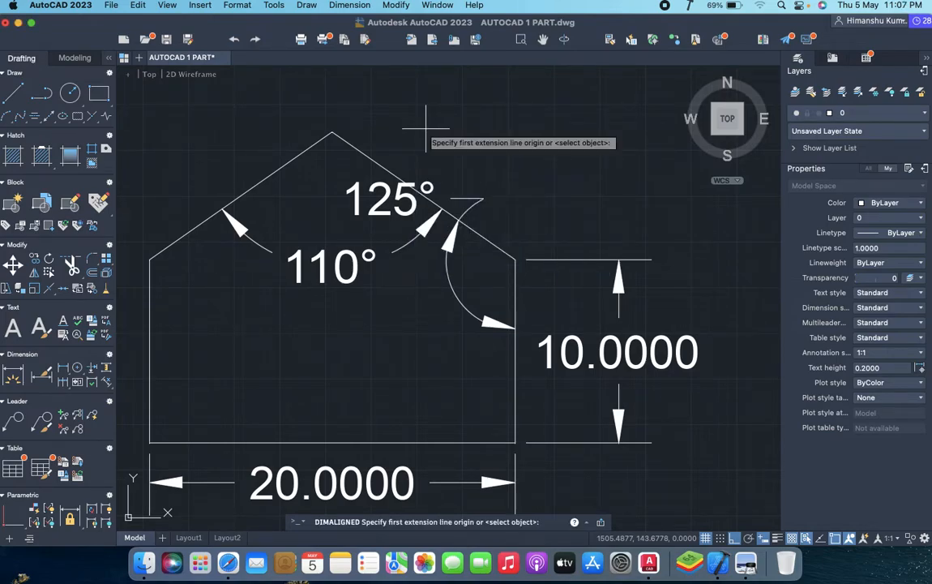
left_click(332, 132)
left_click(514, 260)
left_click(576, 202)
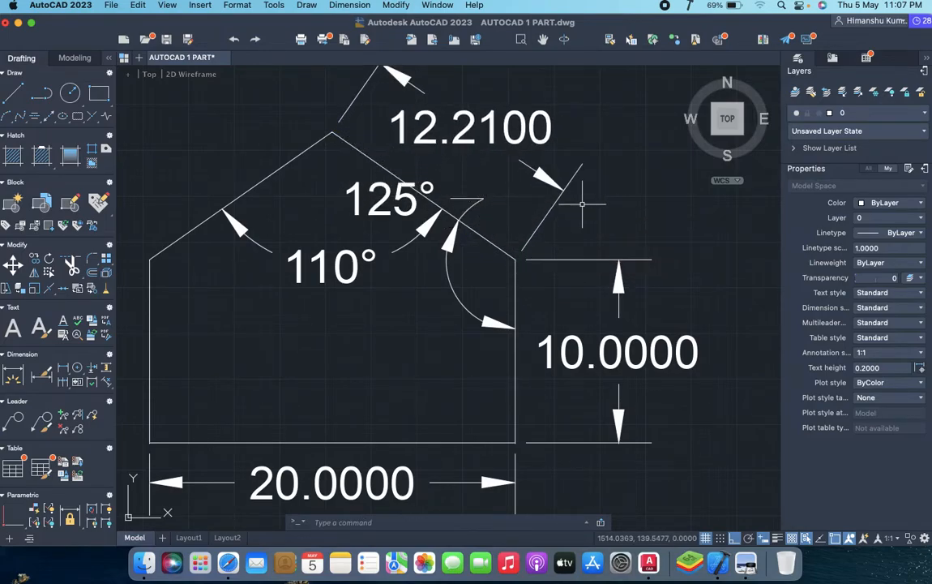
scroll(324, 248, "down", 2)
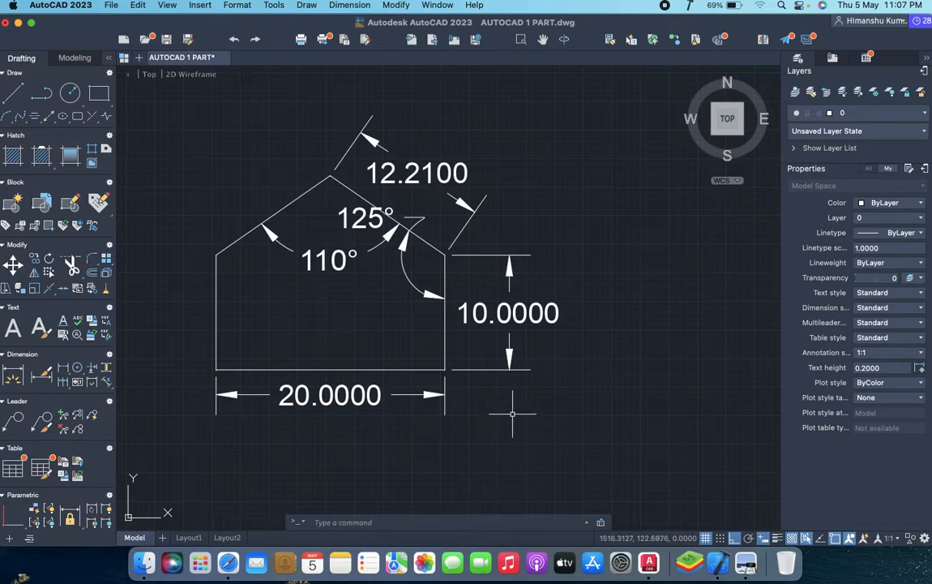
key("super+Tab")
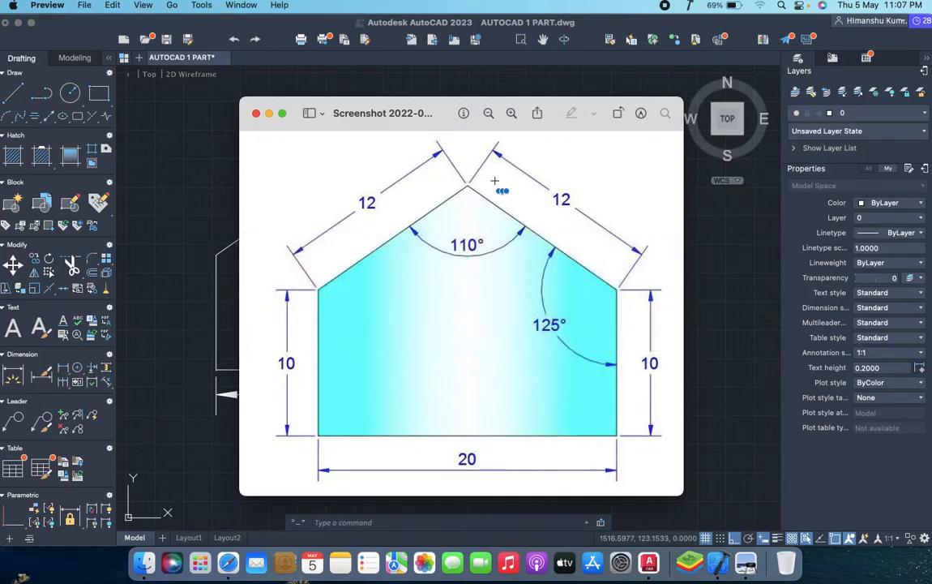
left_click_drag(542, 177, 577, 216)
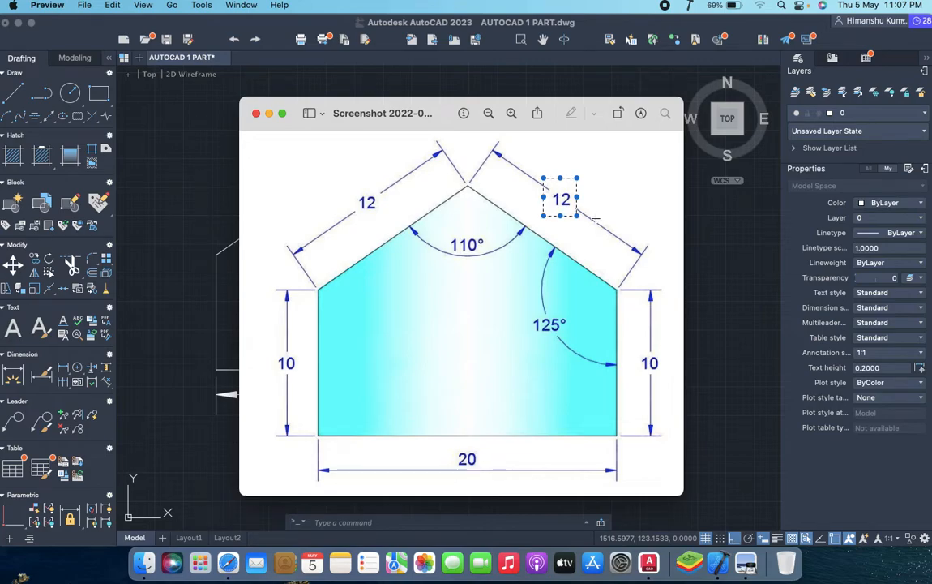
key("super+Tab")
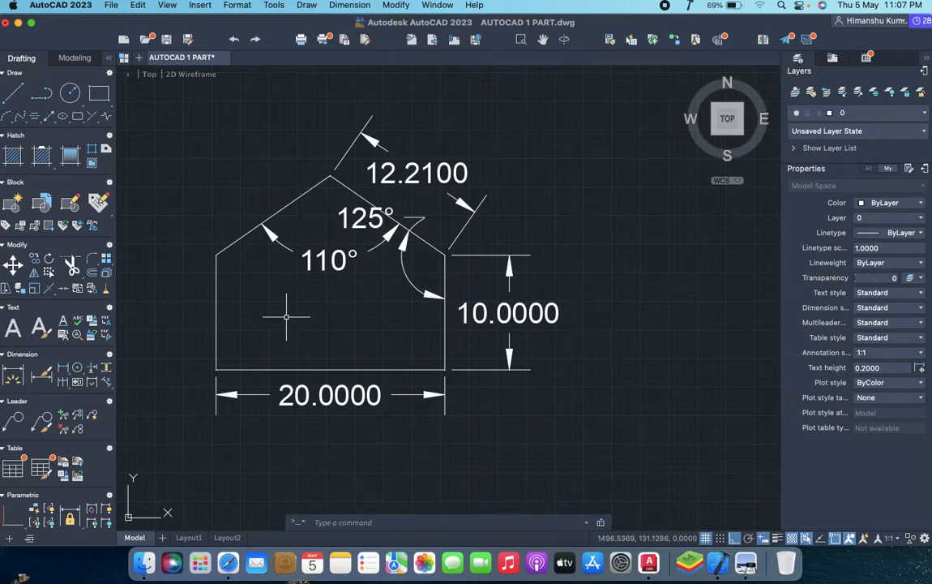
- Fill the inside of the house outline with a gradient, using green as the first colour and yellow as the second
type("GRA")
key("Return")
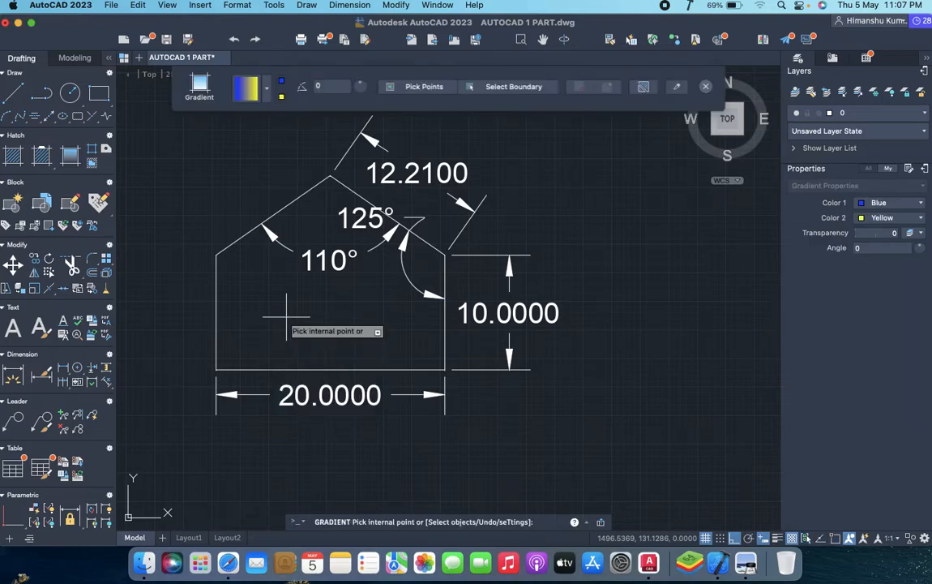
left_click(286, 317)
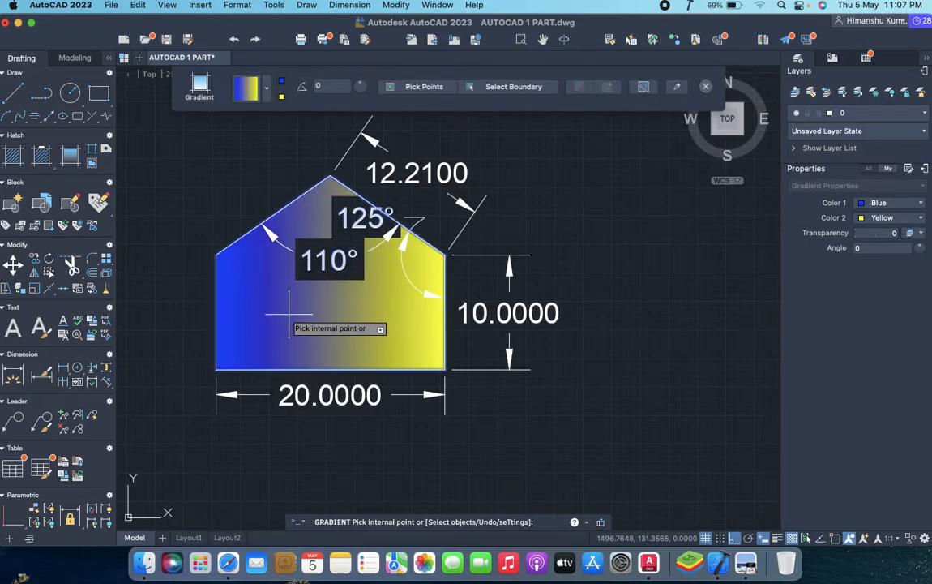
left_click(283, 86)
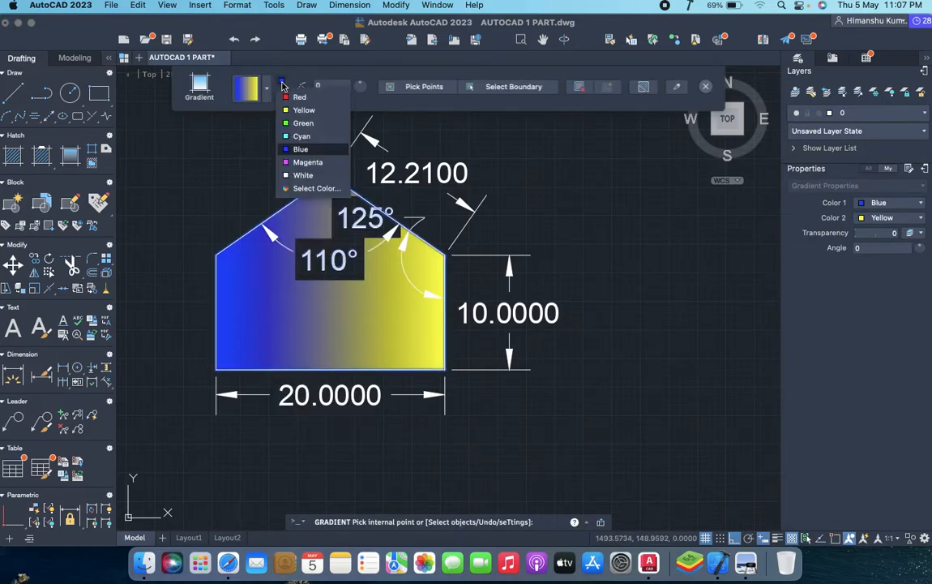
left_click(292, 122)
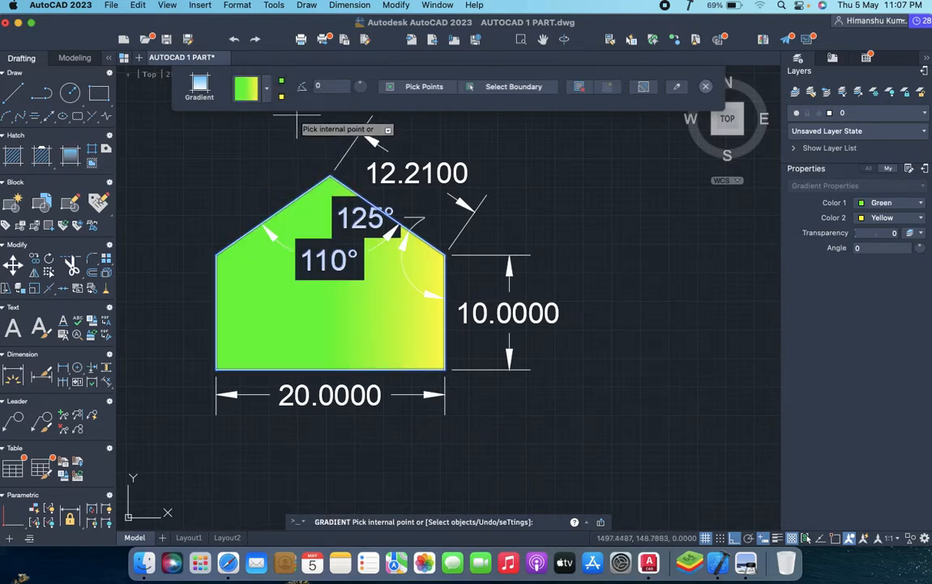
left_click(282, 98)
left_click(297, 128)
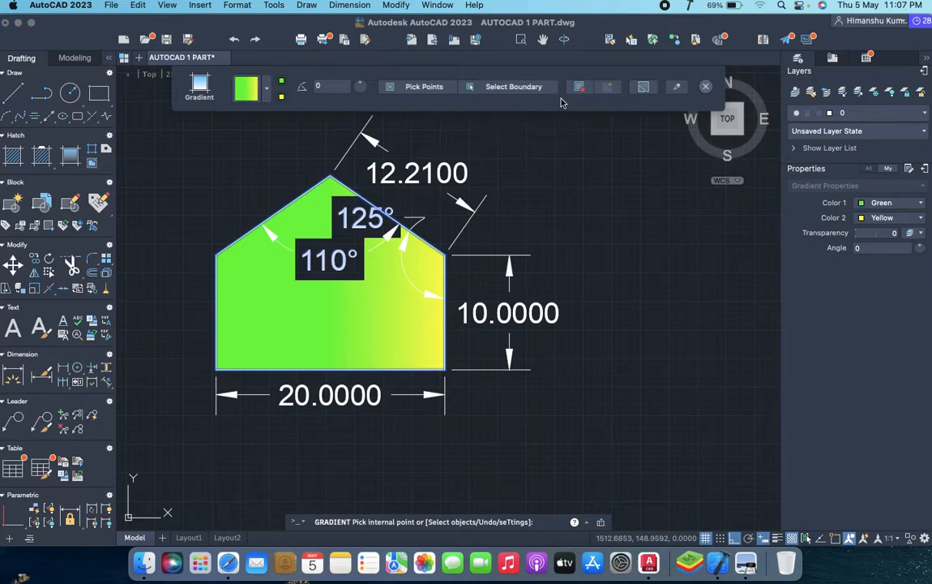
key("Return")
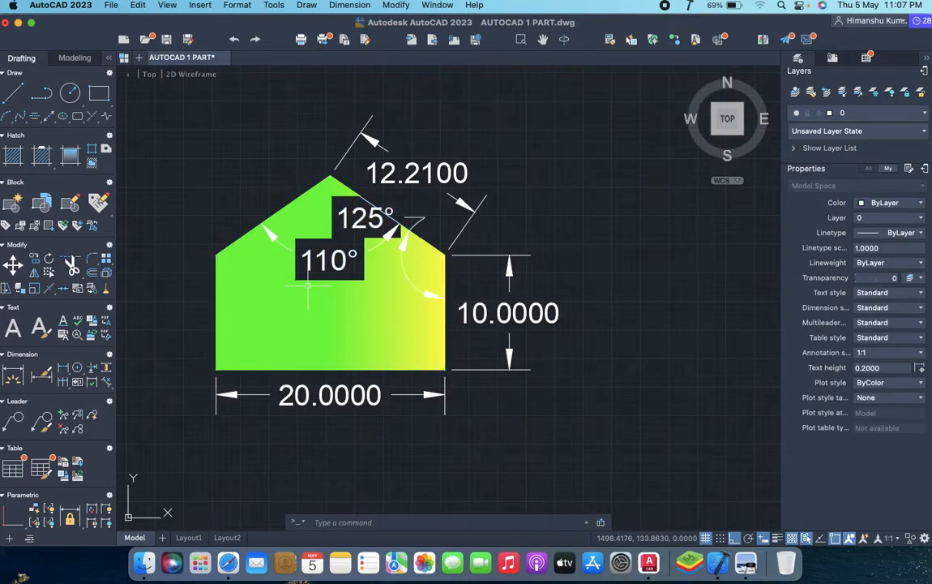
- Close the house reference image and open the N-shaped reference screenshot from the AutoCAD folder in Finder
key("super+Tab")
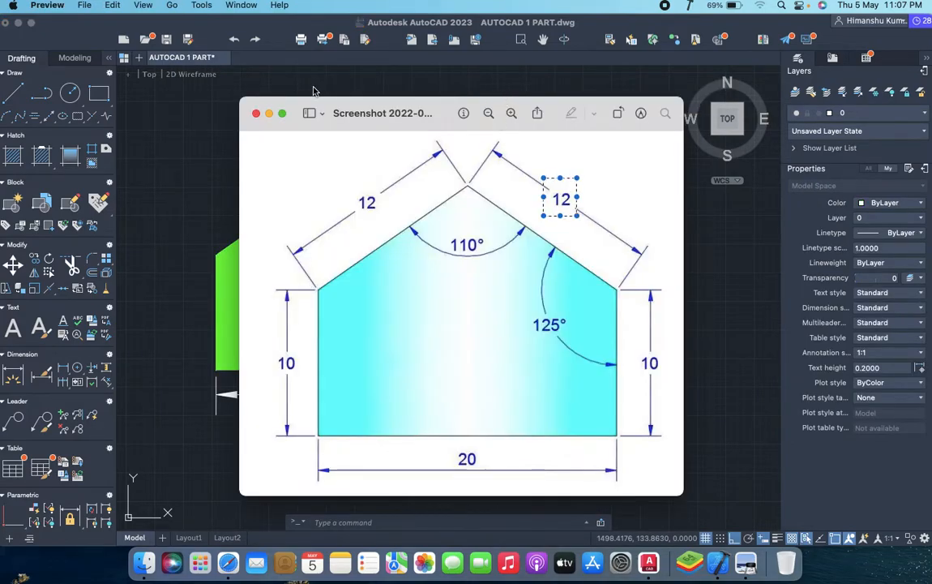
left_click(255, 113)
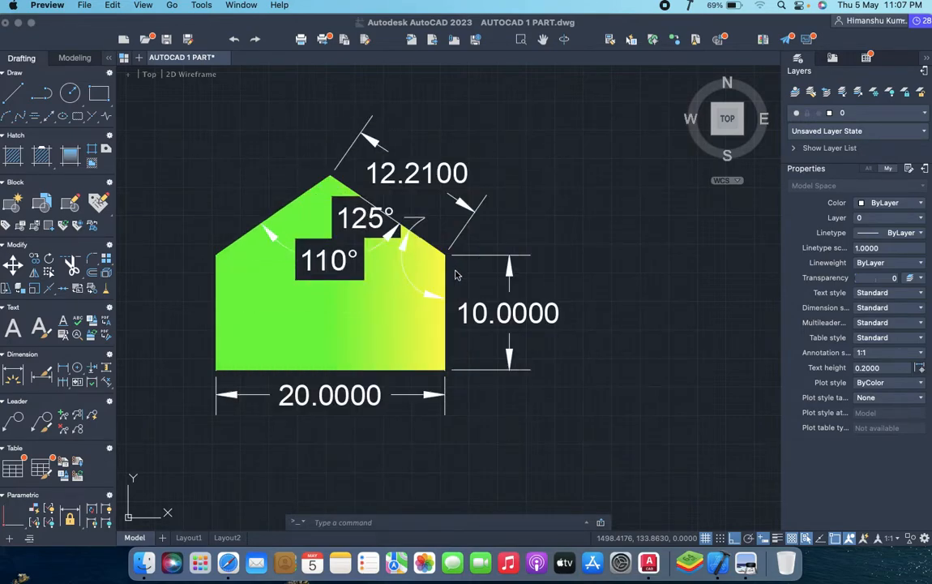
key("super+Tab")
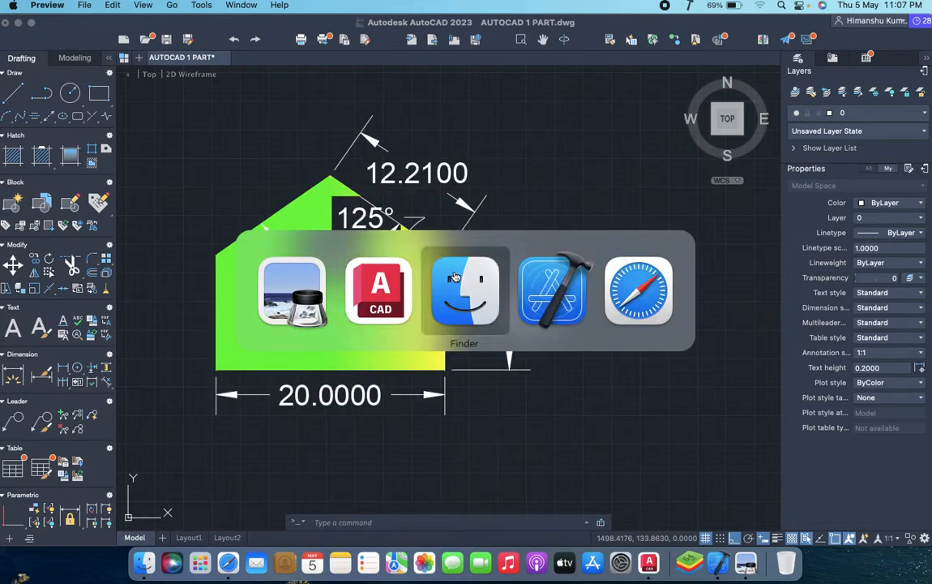
left_click(458, 284)
left_click(340, 248)
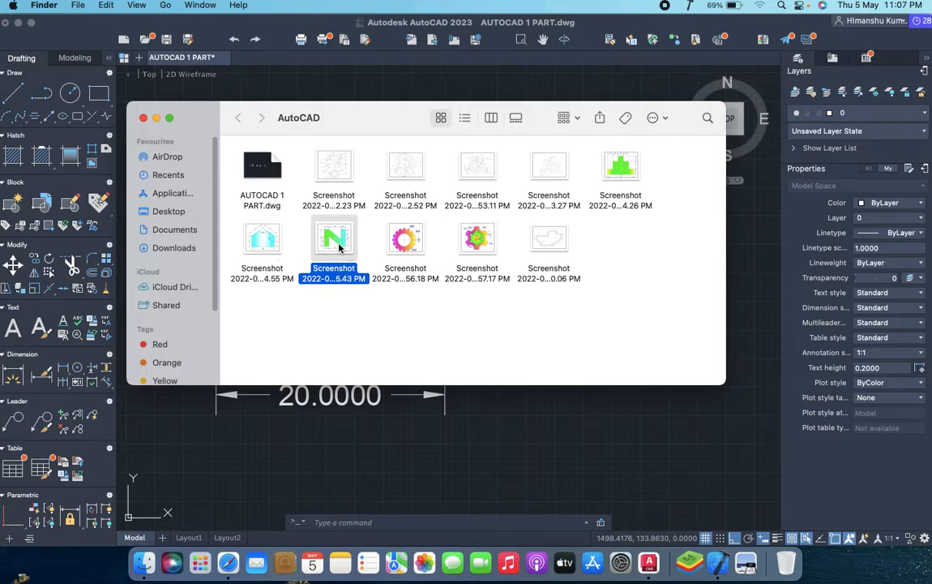
double_click(340, 248)
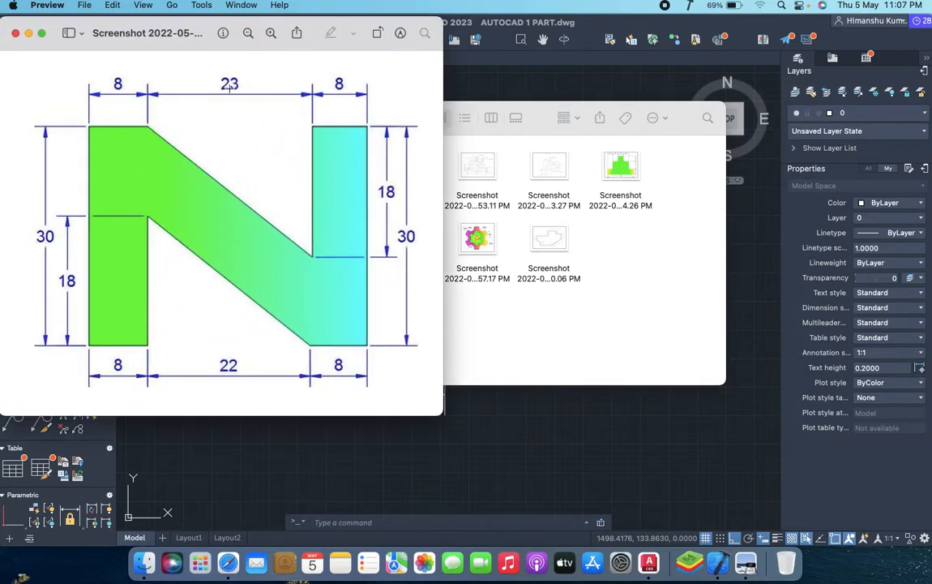
left_click_drag(156, 29, 347, 75)
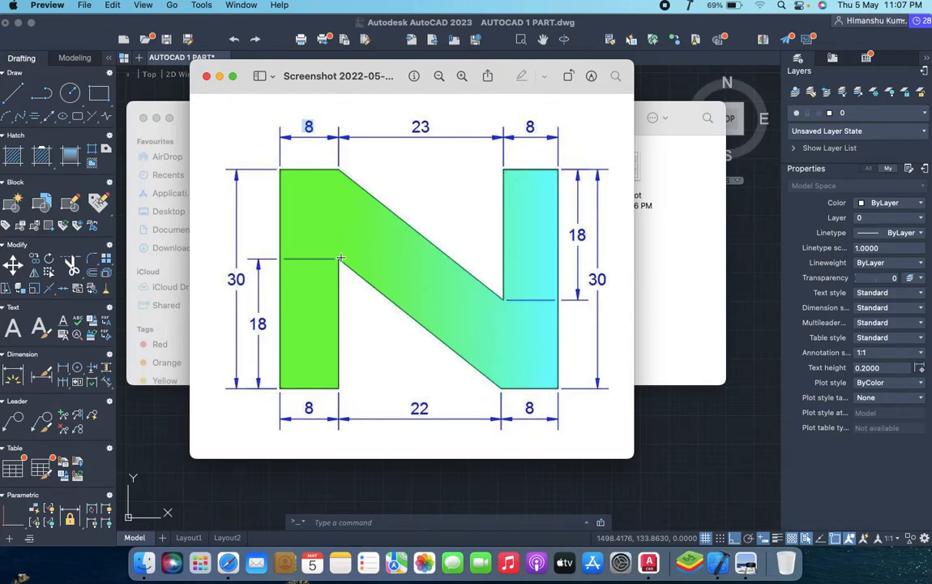
- Switch back to AutoCAD and draw the N's left edge as a line 30 units straight down in an empty area
key("super+Tab")
key("super+Tab")
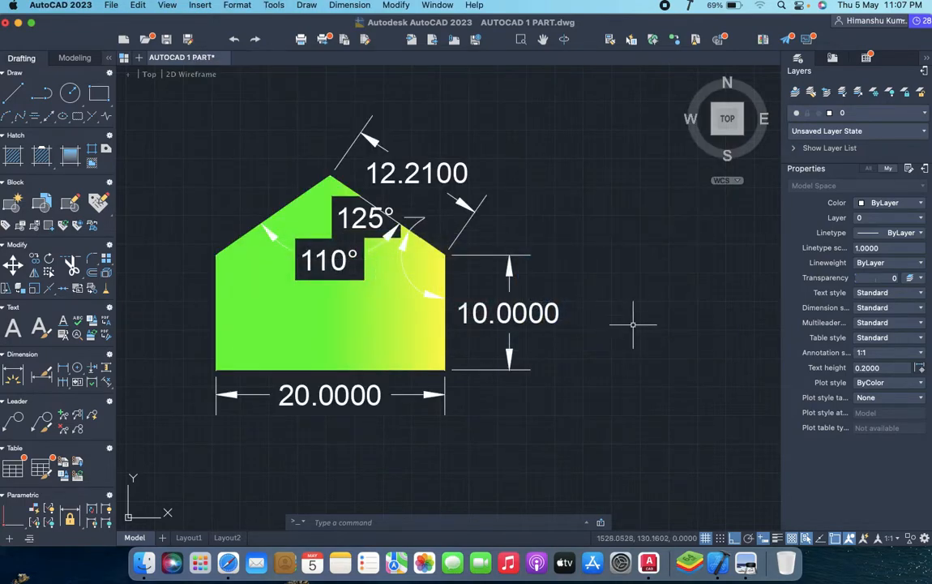
middle_click_drag(689, 340, 106, 261)
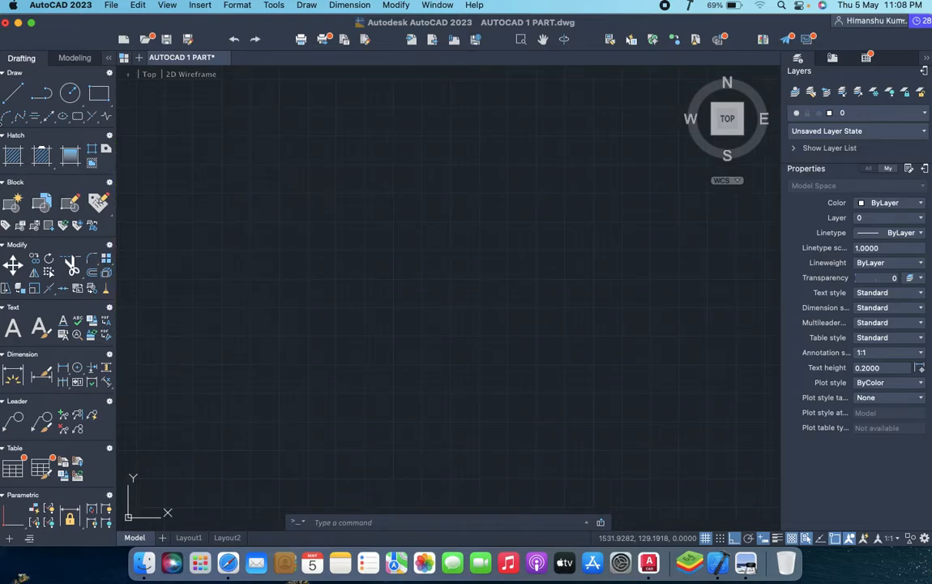
left_click(13, 92)
left_click(314, 213)
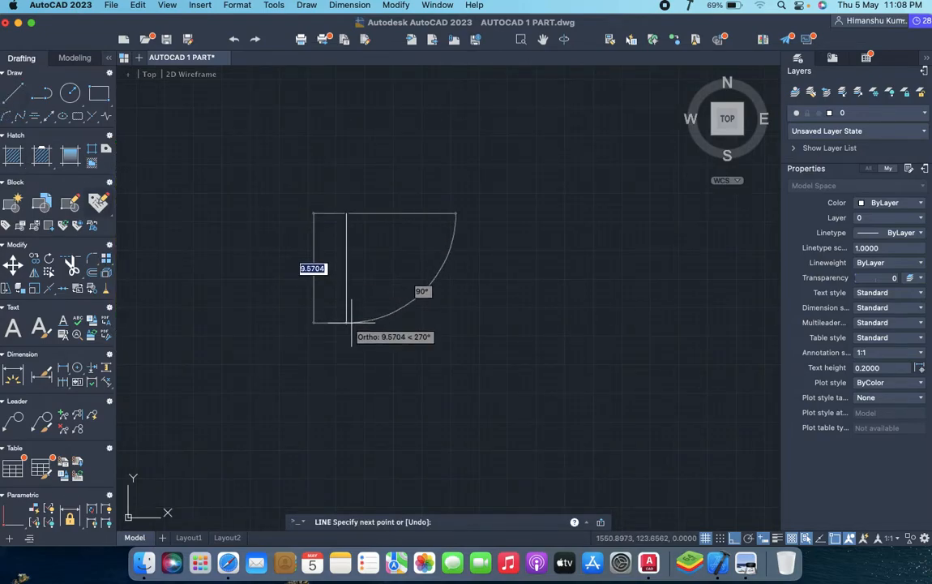
type("30")
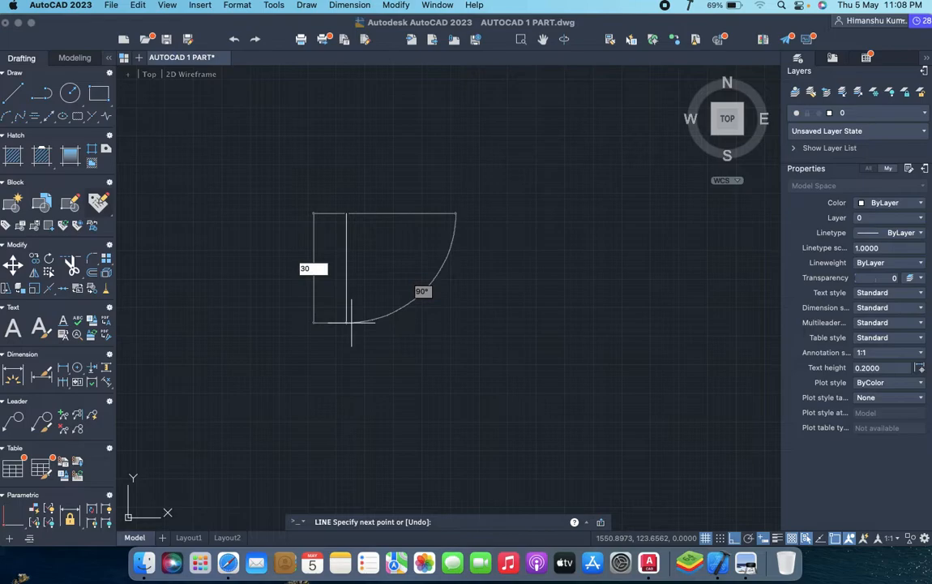
key("Return")
scroll(373, 333, "down", 2)
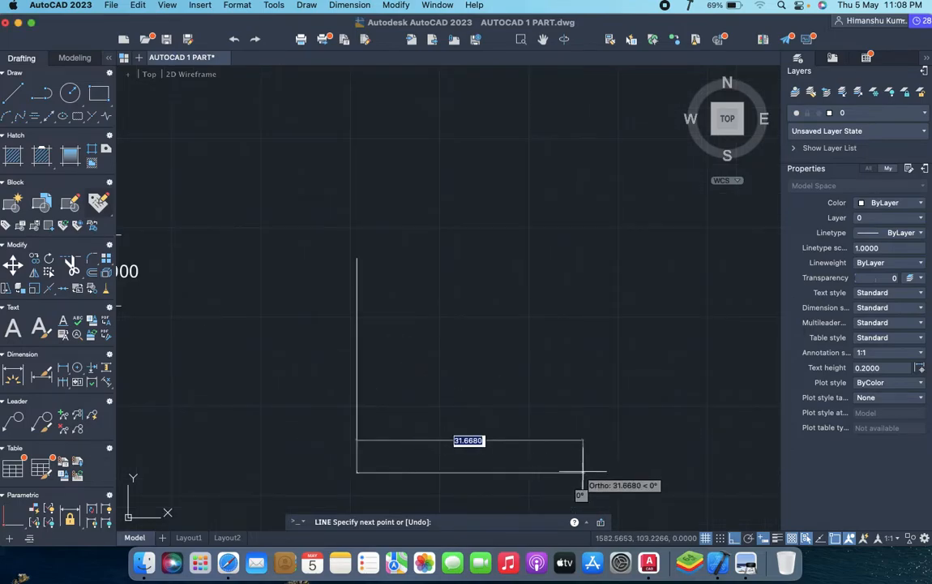
- Check the reference image, then continue the outline 8 units to the right and 18 units up to form the left leg
key("super+Tab")
key("super+Tab")
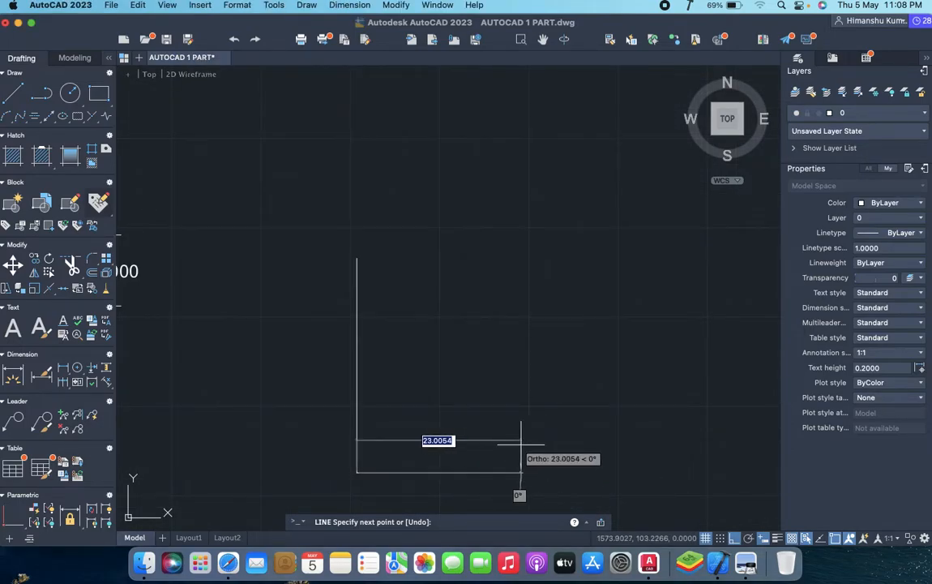
type("35")
key("Return")
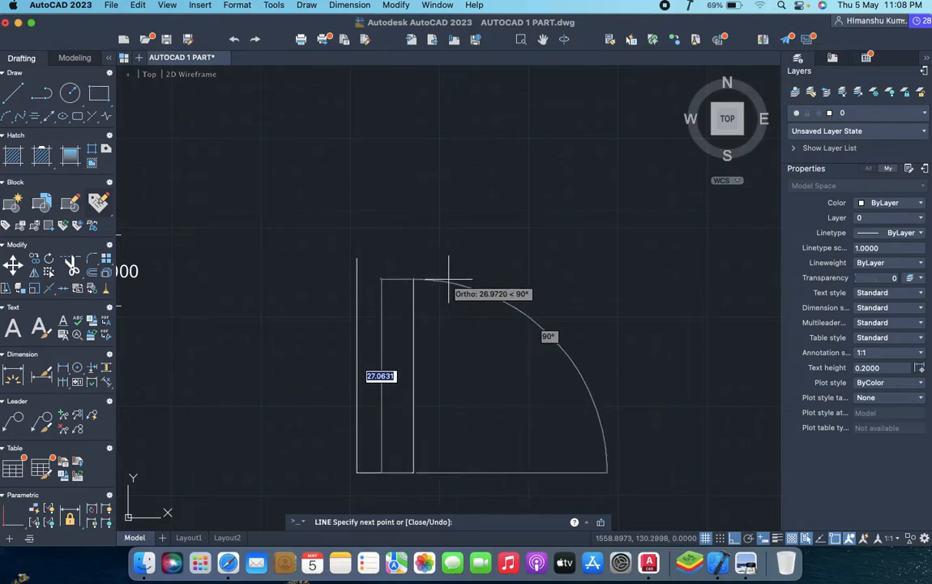
type("18")
key("Return")
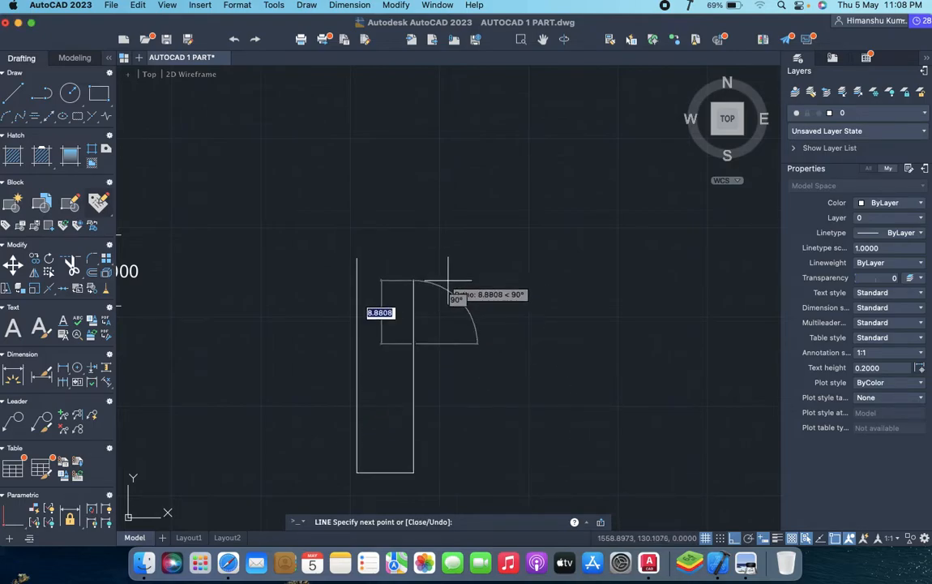
- Check the reference image, then draw a separate 22-unit line to the right from the left leg's lower inner corner
key("super+Tab")
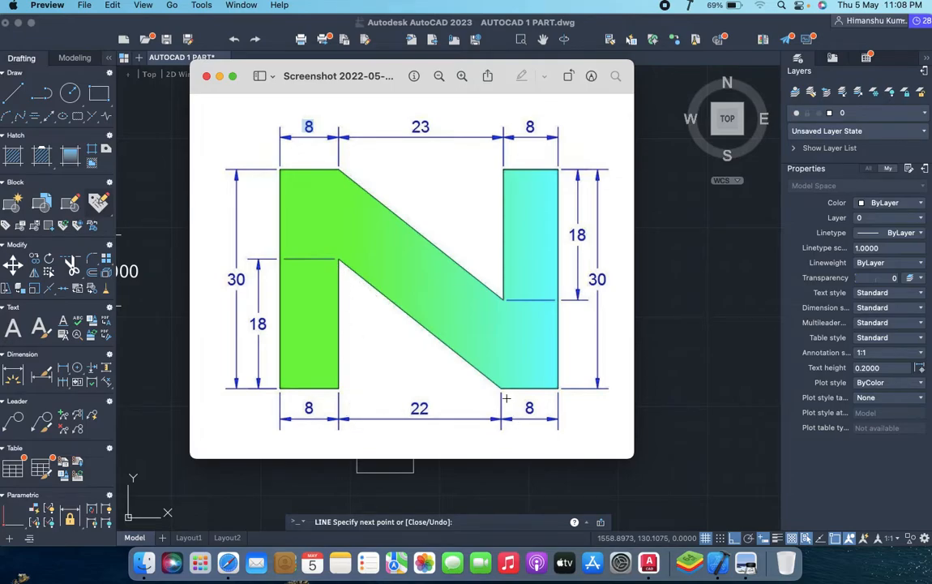
key("super+Tab")
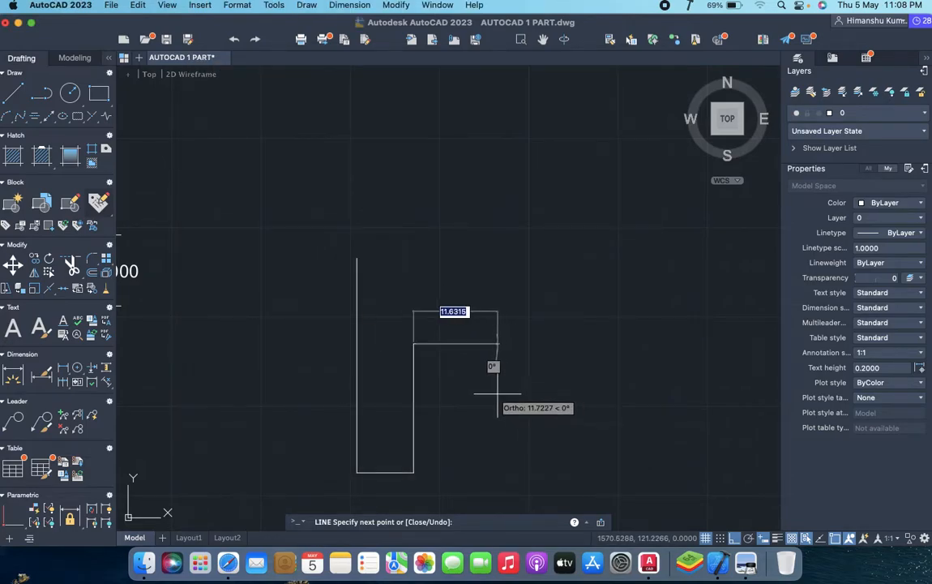
key("Escape")
type("l")
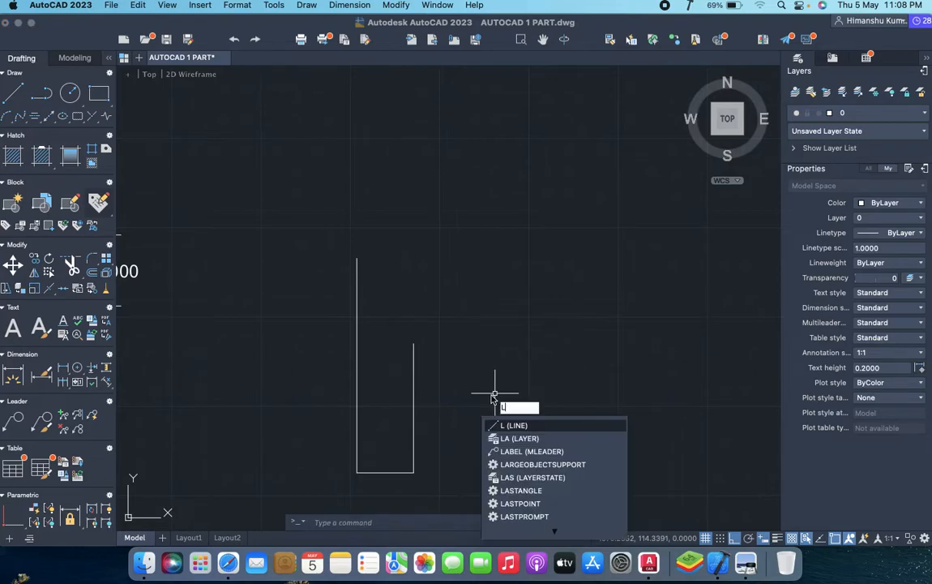
key("Return")
left_click(413, 472)
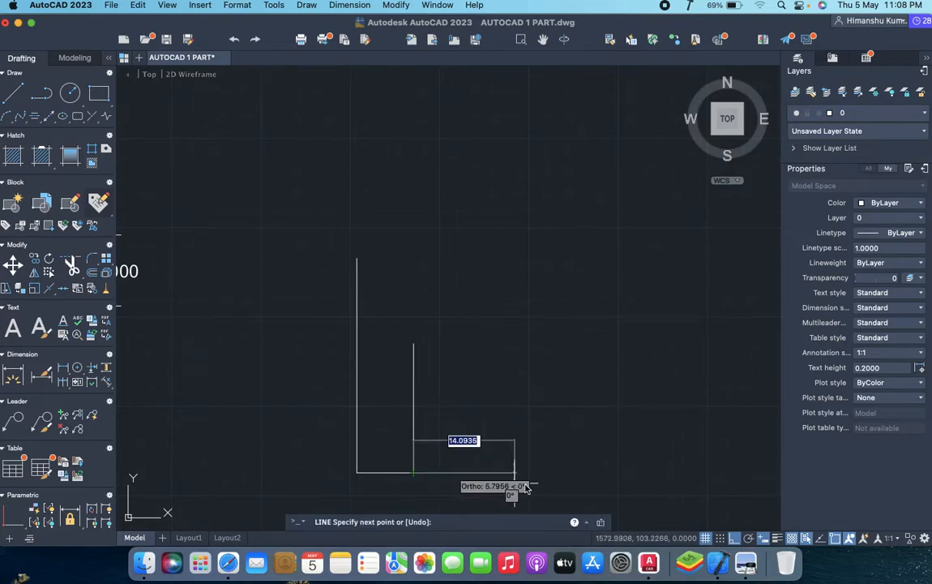
key("super+Tab")
key("super+Tab")
type("22")
key("Return")
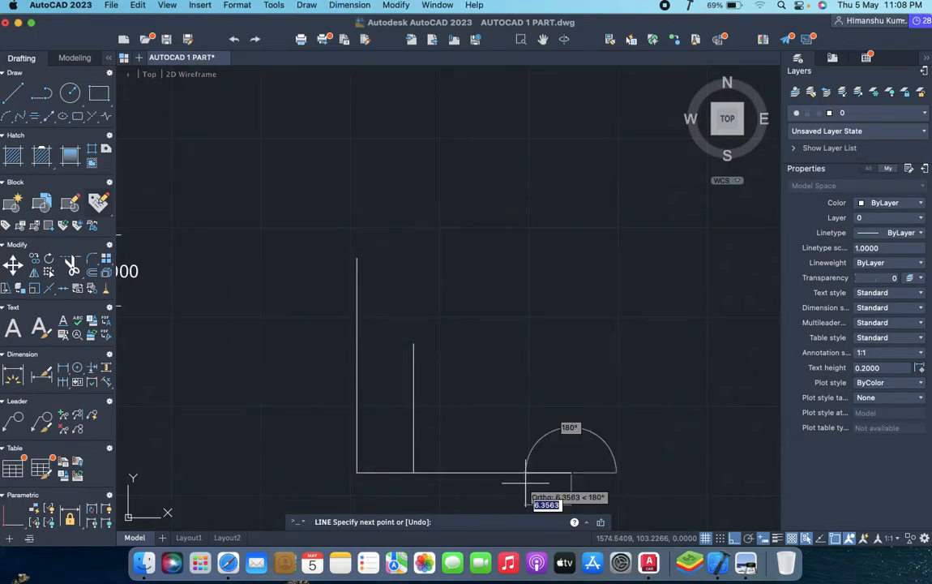
key("Escape")
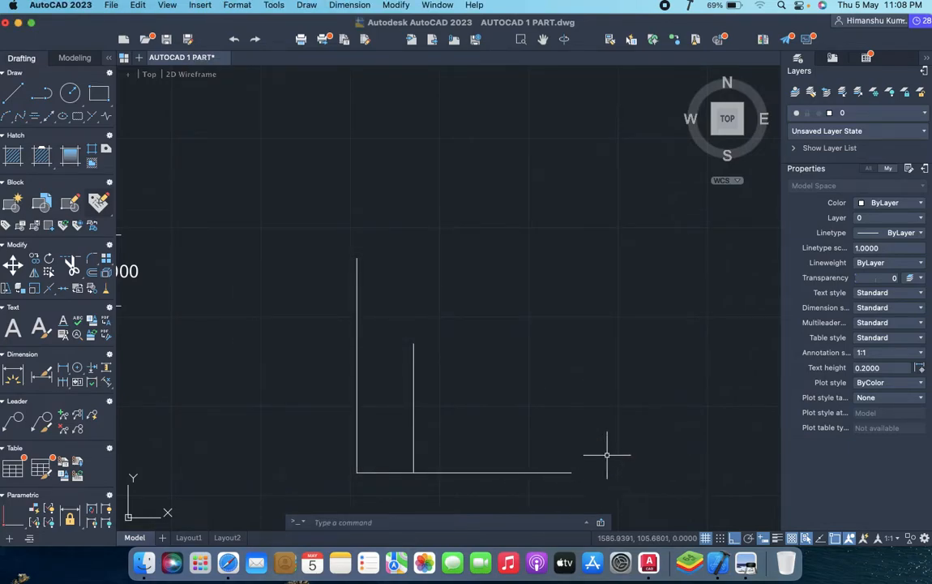
- Check the reference image, then draw the right leg's 8-unit base from the end of the 22-unit line and its outer edge 30 units up
key("super+Tab")
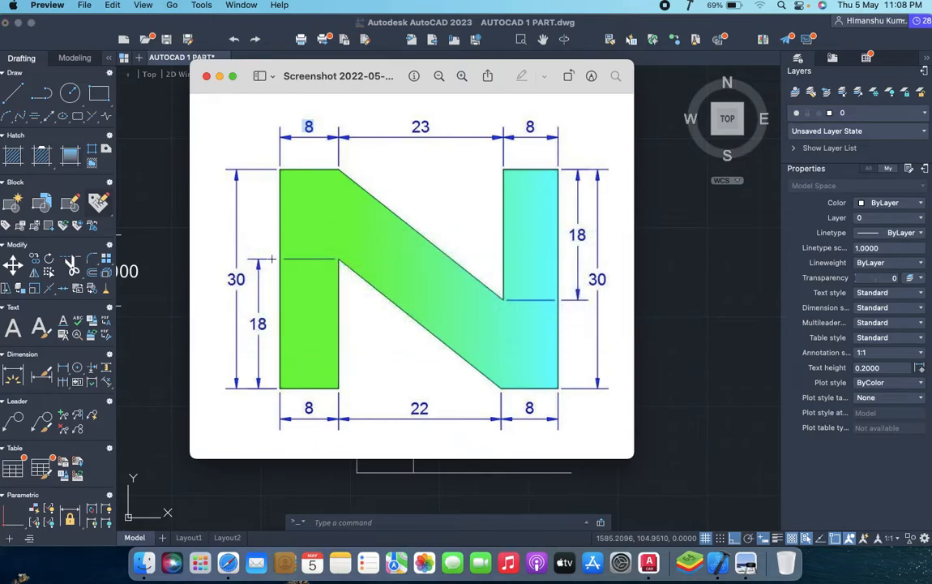
left_click_drag(271, 378, 341, 396)
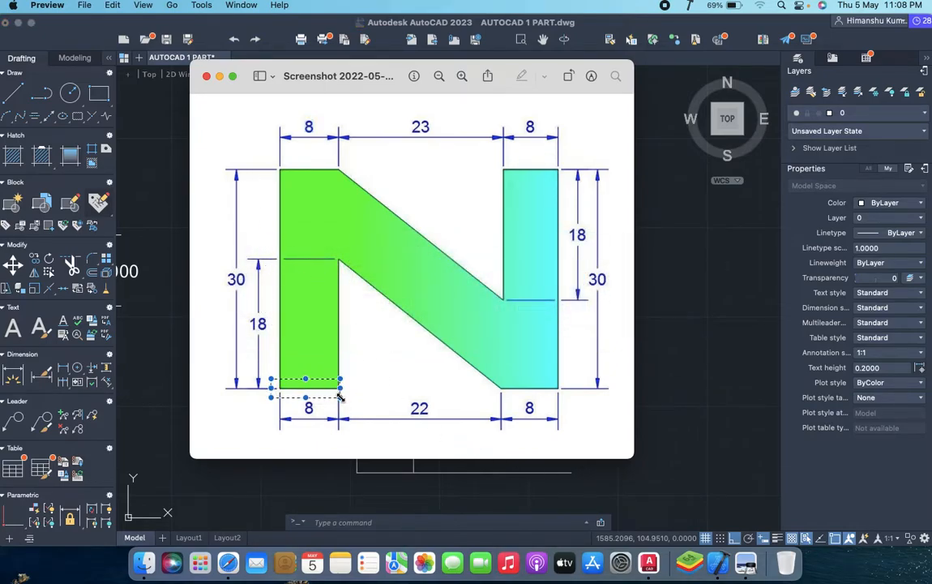
key("super+Tab")
type("l")
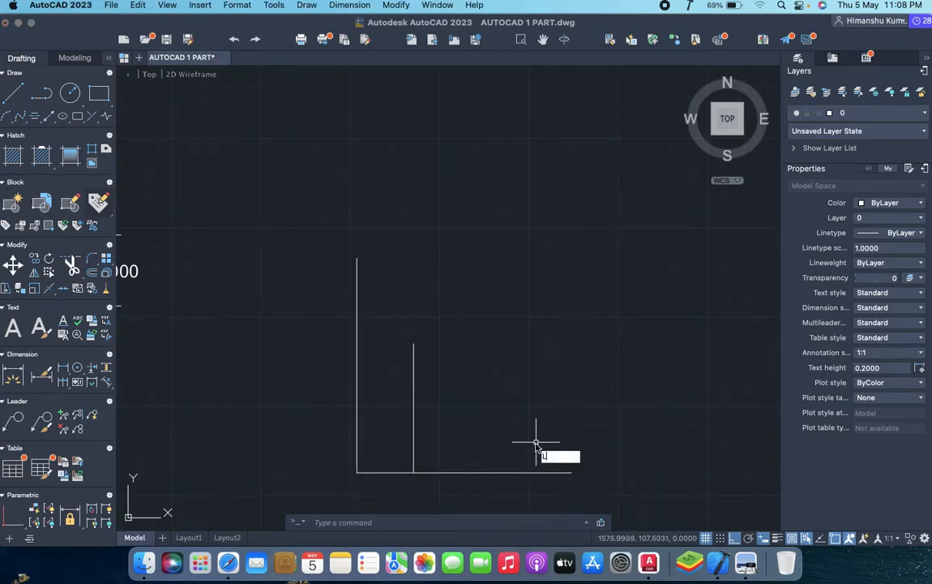
key("Return")
left_click(628, 471)
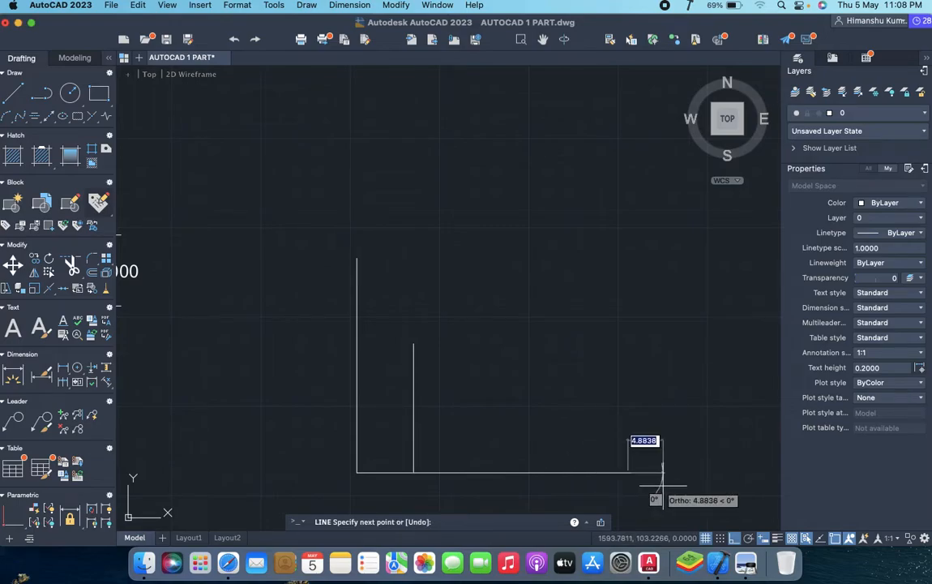
key("super+Tab")
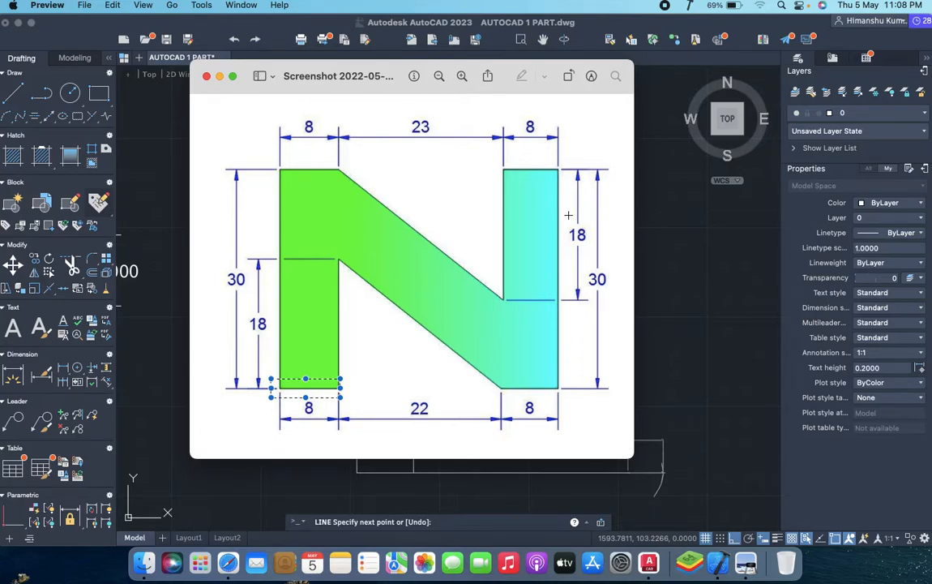
key("super+Tab")
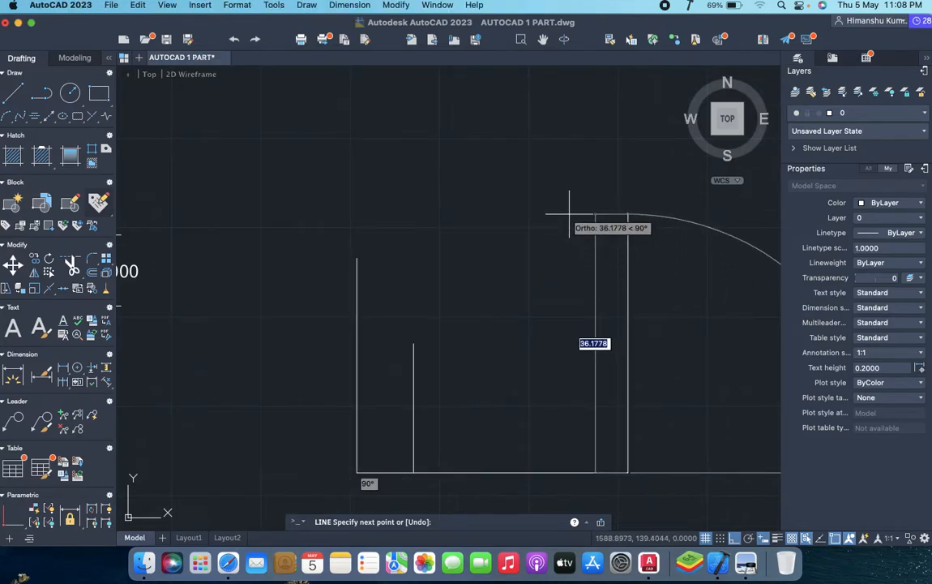
type("3")
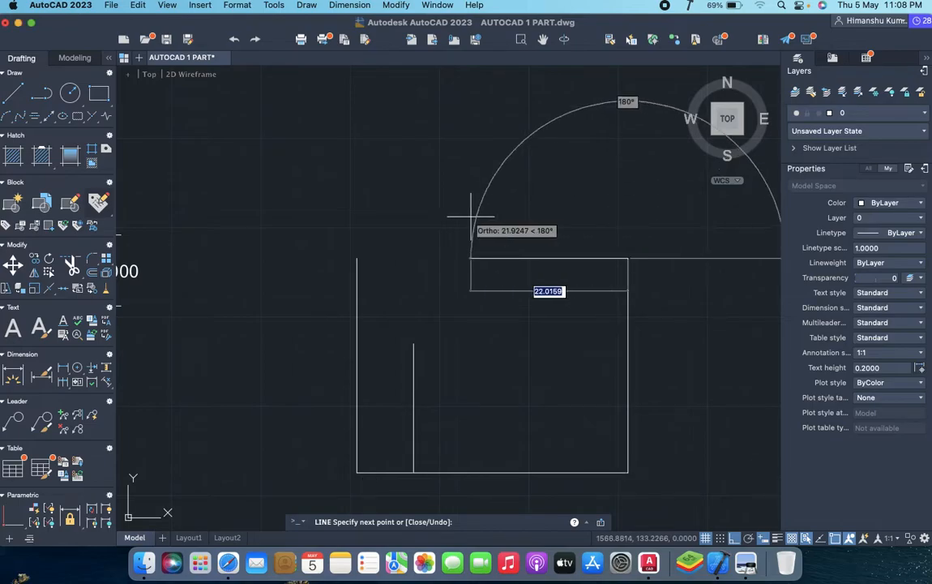
- Following the reference image, continue the right leg 8 units to the left and 18 units down, then end the line
key("super+Tab")
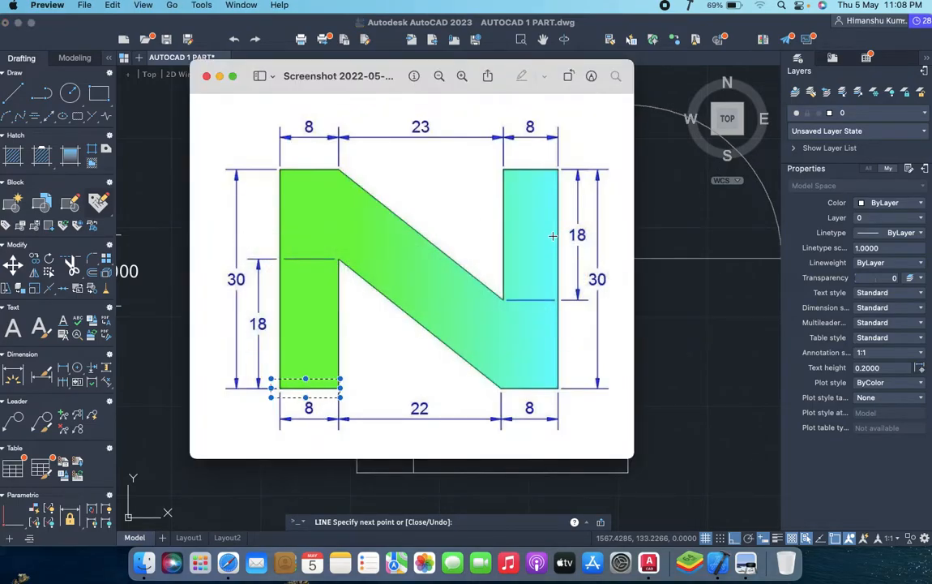
key("super+Tab")
type("8")
key("Return")
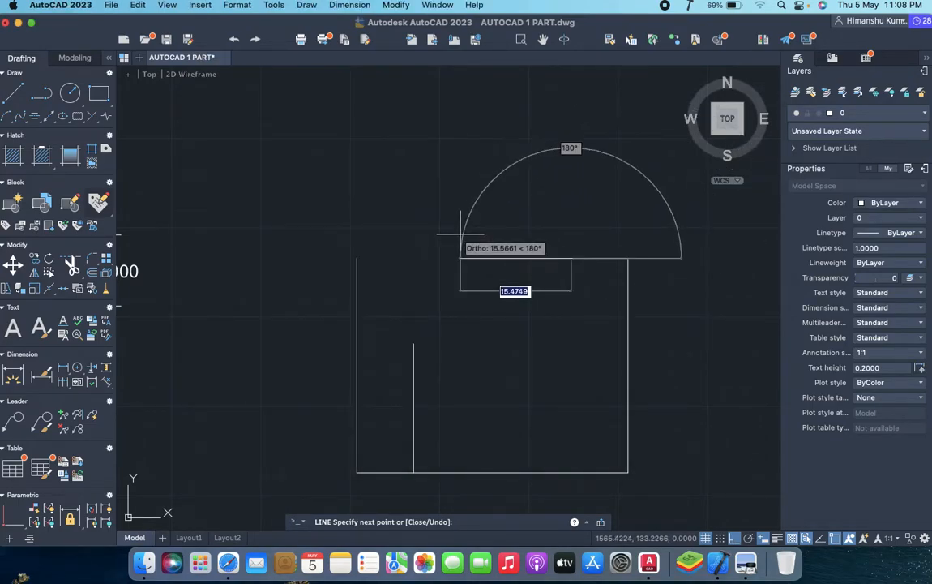
key("super+Tab")
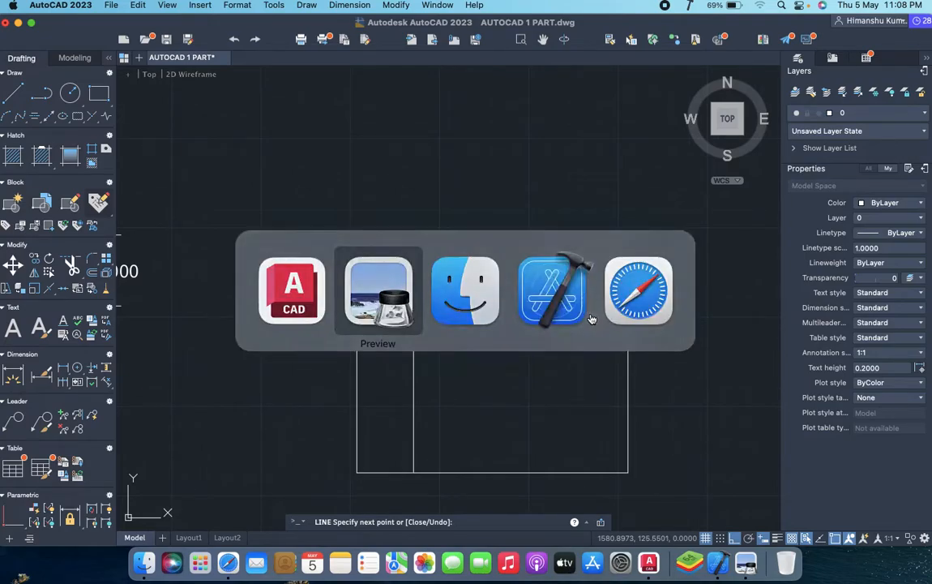
key("super+Tab")
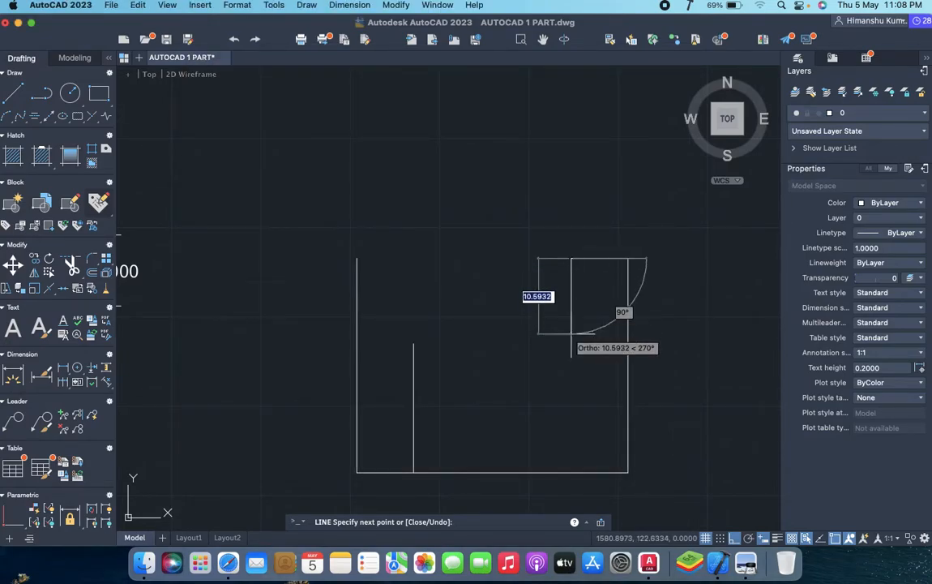
type("1")
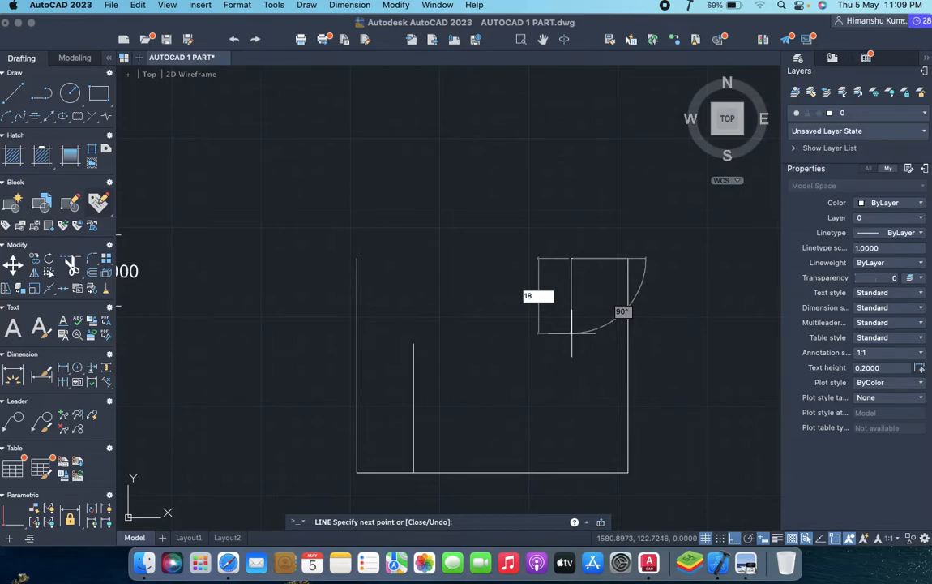
type("8")
key("Return")
key("Return")
- Delete the 22-unit line connecting the bases of the two legs
left_click(484, 460)
left_click(476, 478)
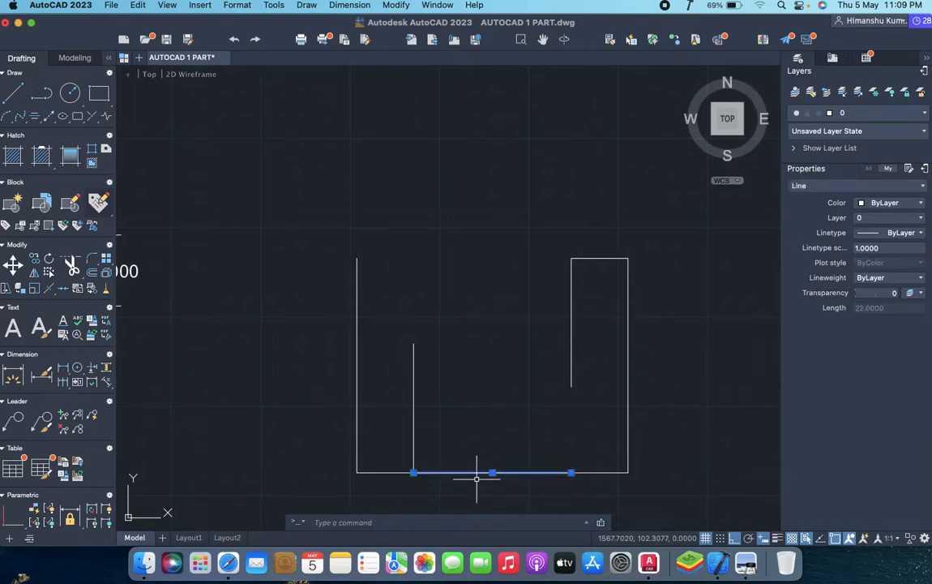
key("Delete")
- Draw the left leg's top edge 8 units to the right, then the upper diagonal to the lower end of the right leg's inner edge
type("L")
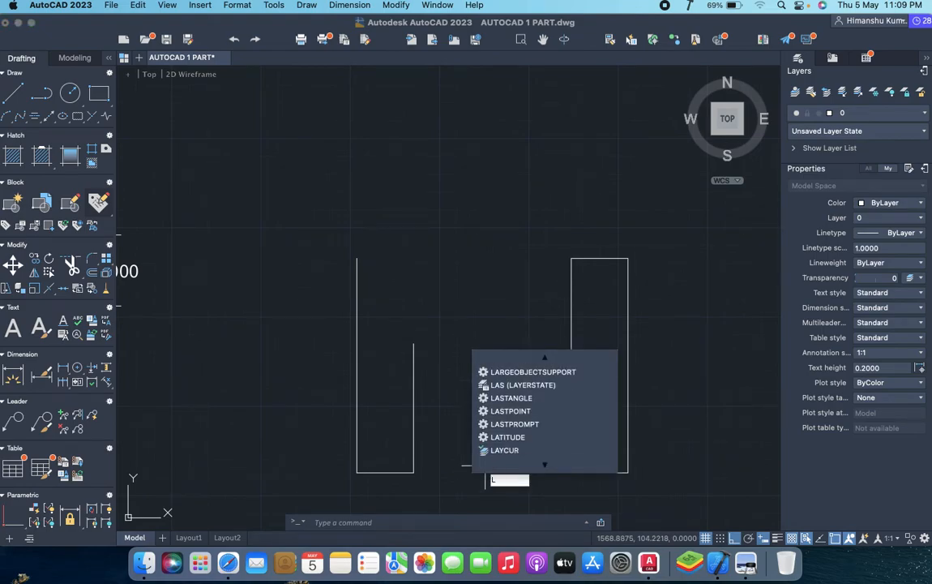
key("Return")
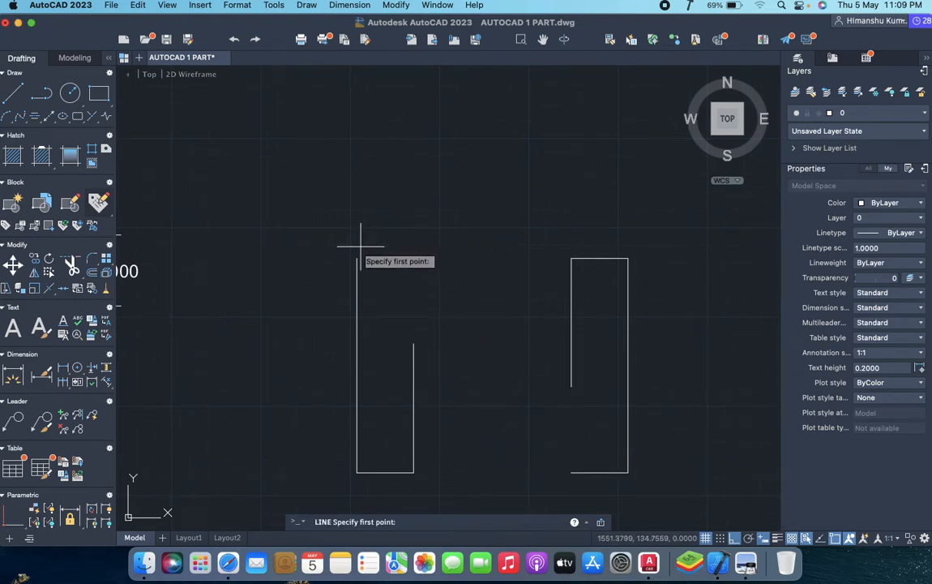
left_click(357, 258)
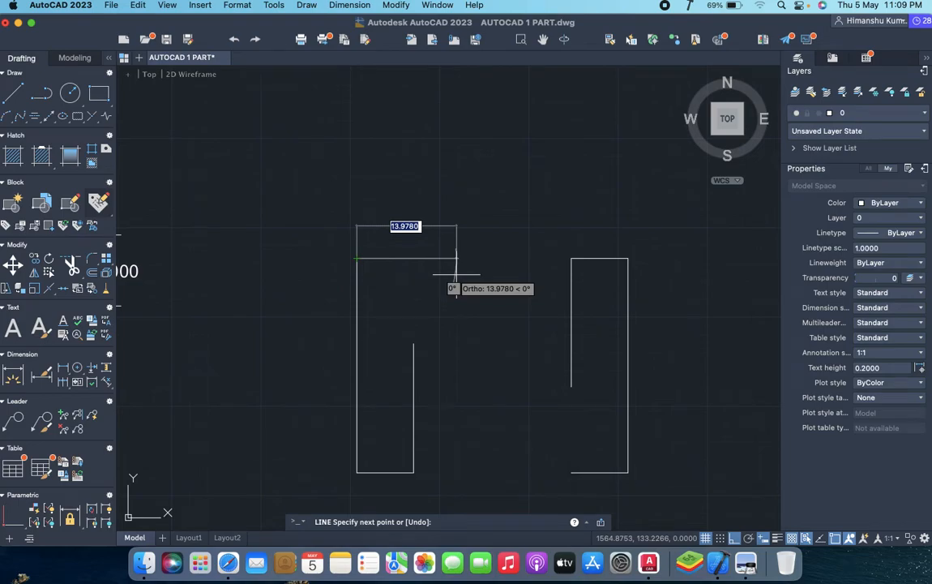
type("8")
key("Return")
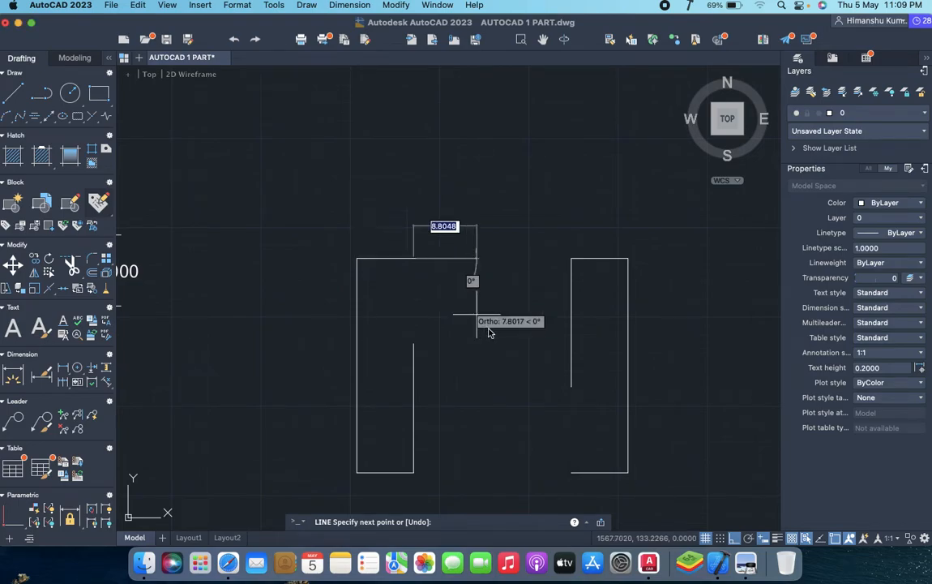
left_click(572, 386)
key("Escape")
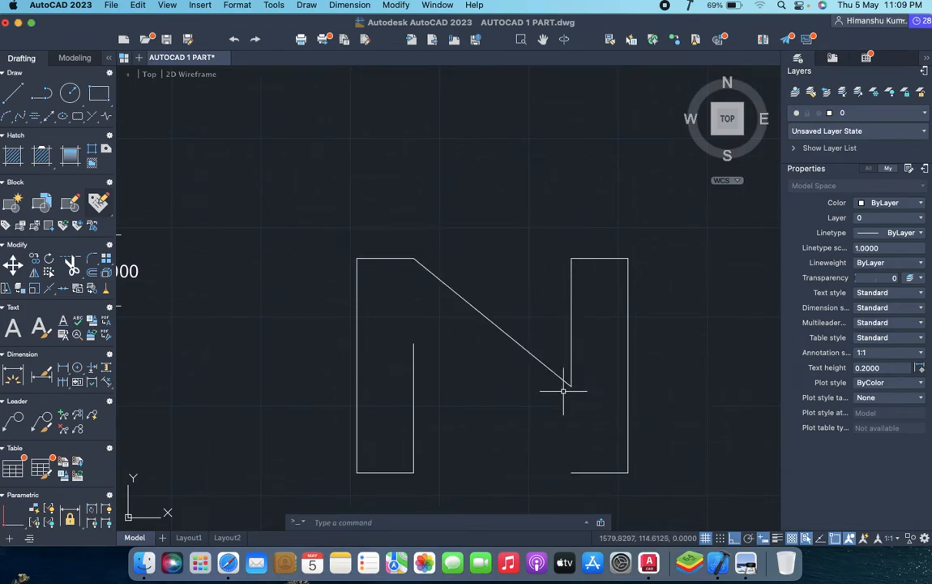
key("Return")
left_click(415, 345)
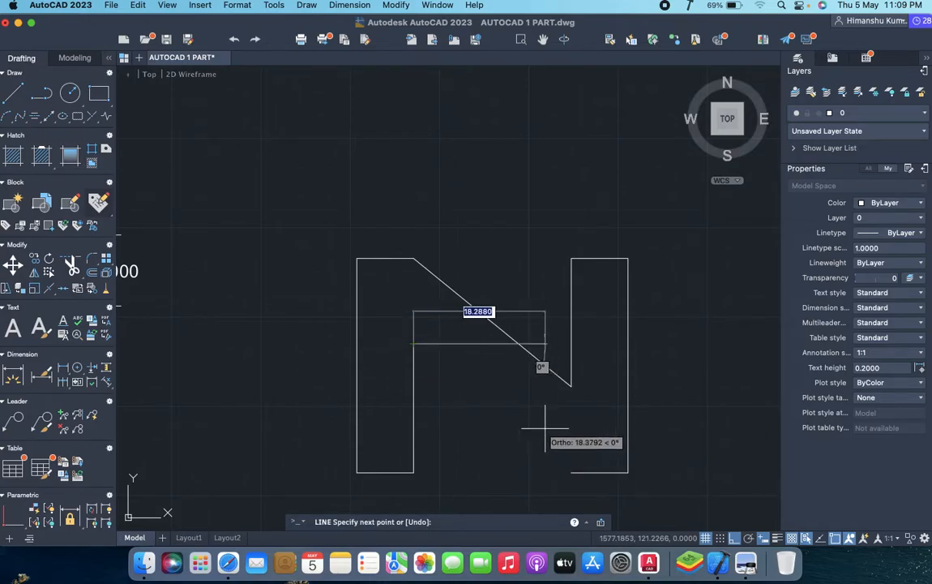
key("Escape")
- Check the reference image, then draw the lower diagonal from the top of the left leg's inner edge to the right leg's inner base corner
key("super+Tab")
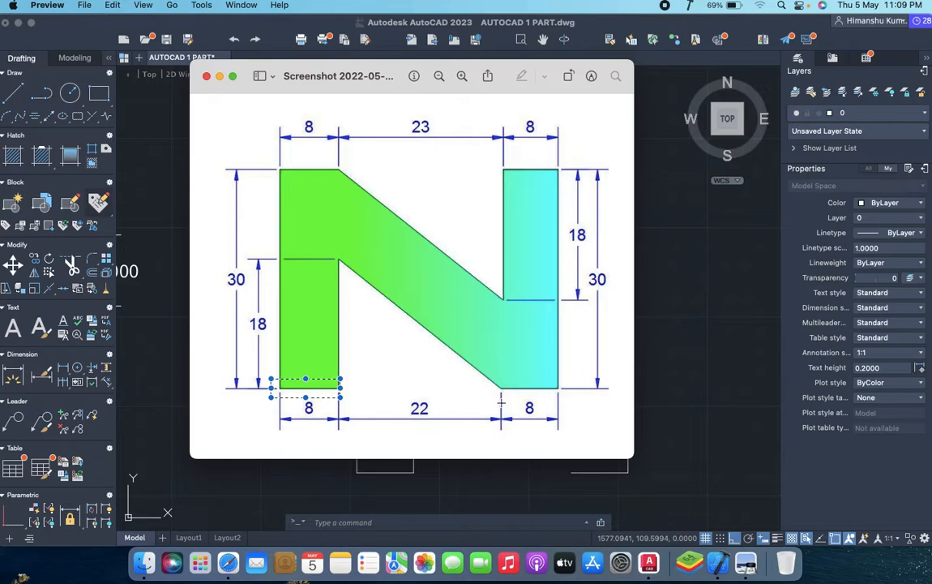
key("super+Tab")
type("l")
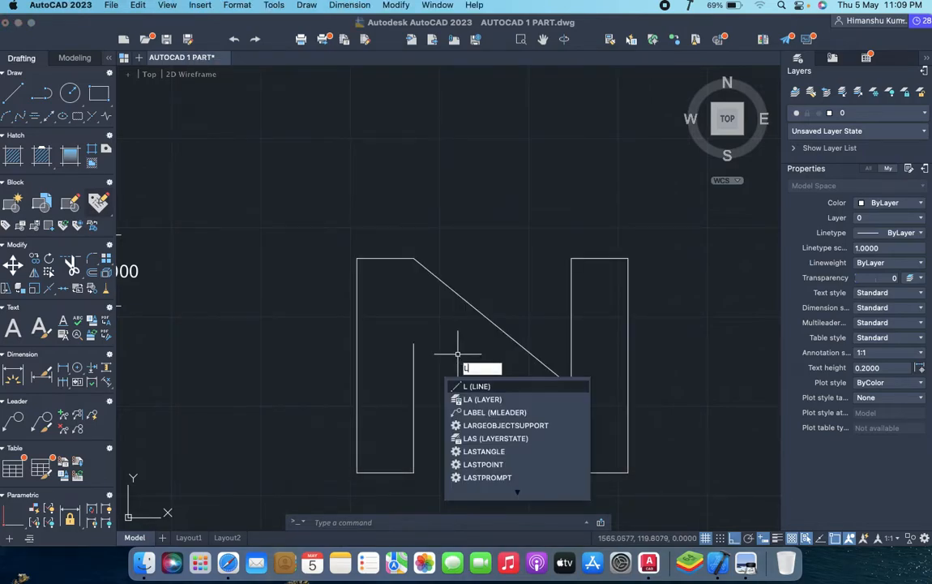
key("Return")
left_click(415, 344)
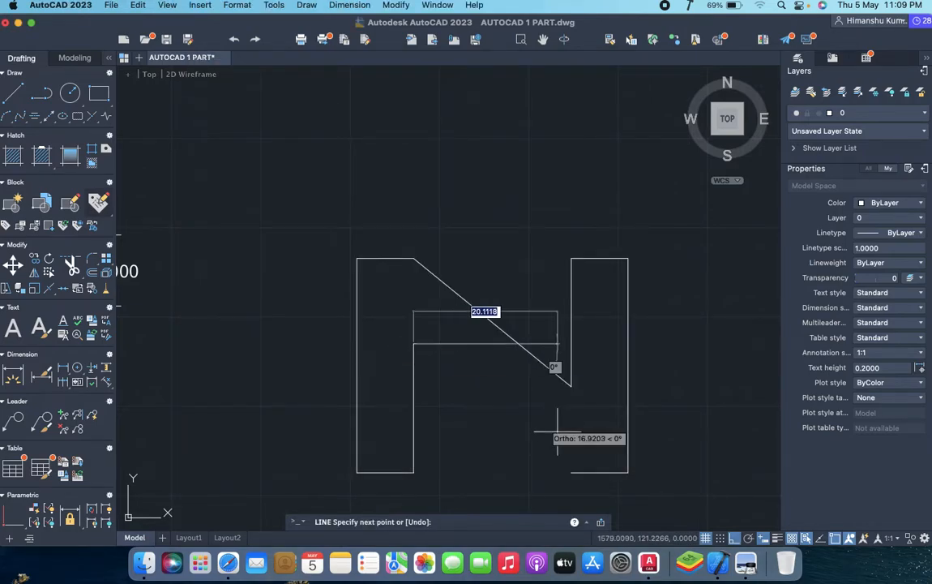
left_click(571, 472)
key("Escape")
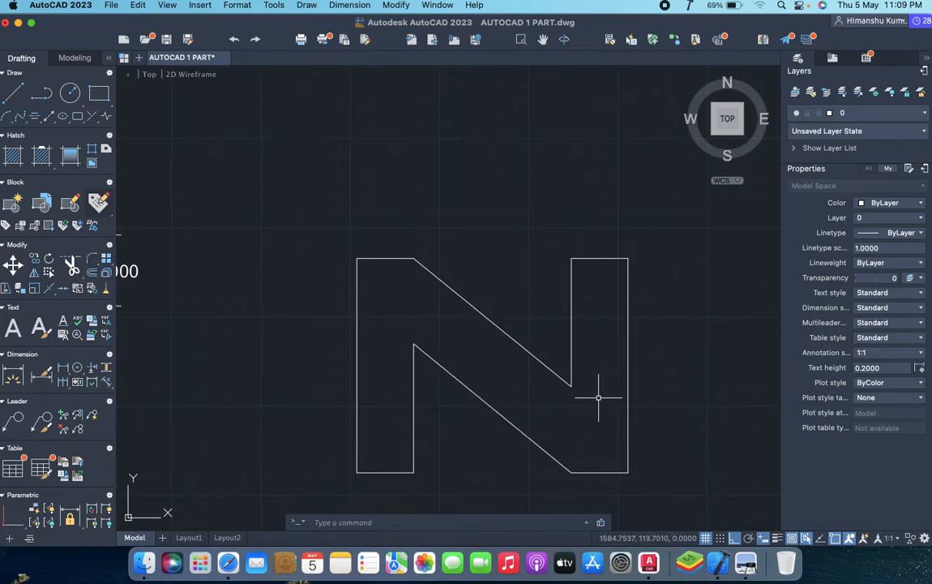
- Check the reference image's fill, then try to fill the N outline with a red-to-yellow gradient
key("super+Tab")
key("super+Tab")
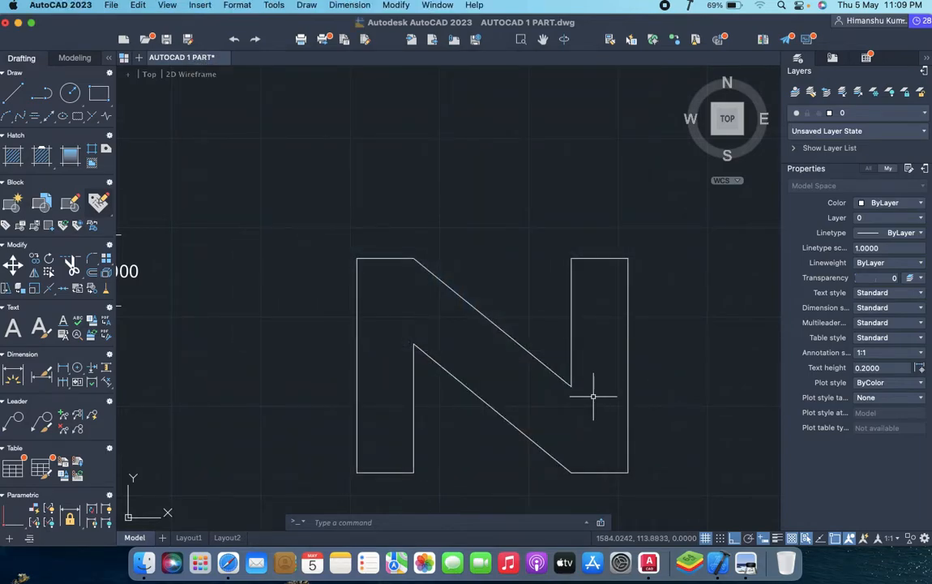
key("super+Tab")
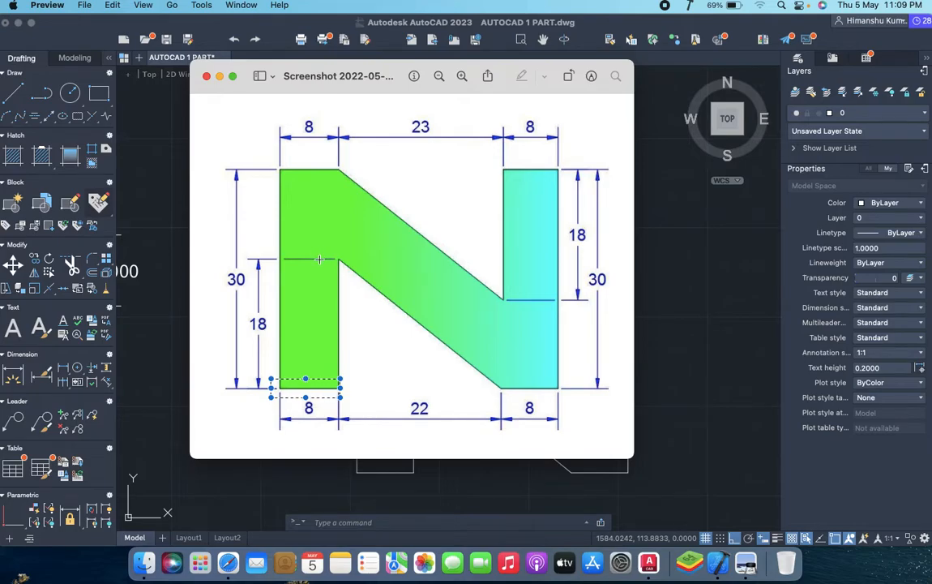
key("super+Tab")
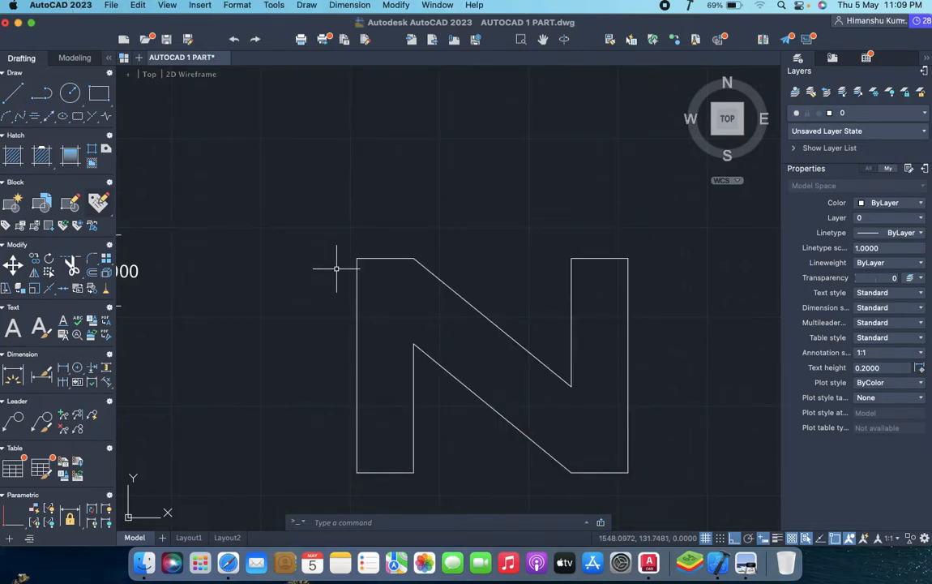
type("GRA")
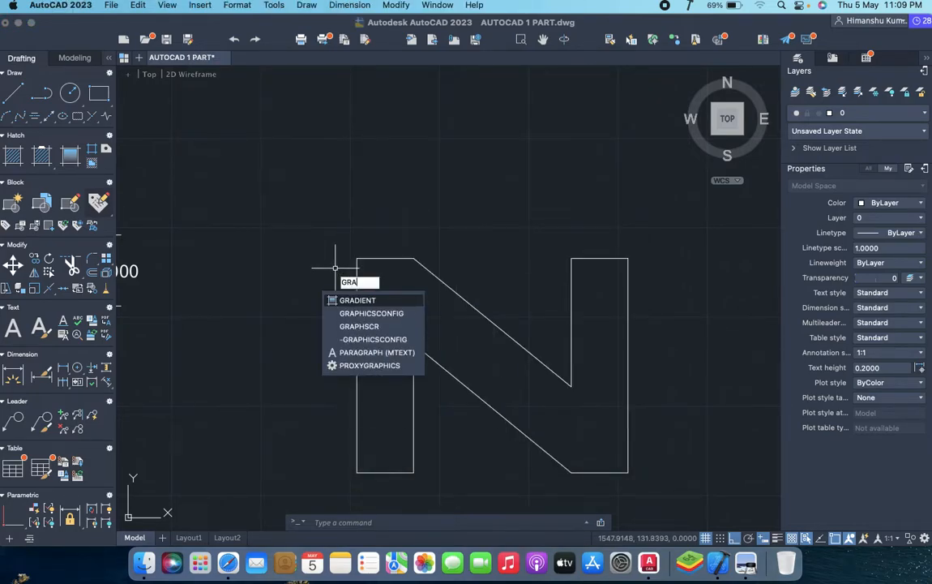
key("Return")
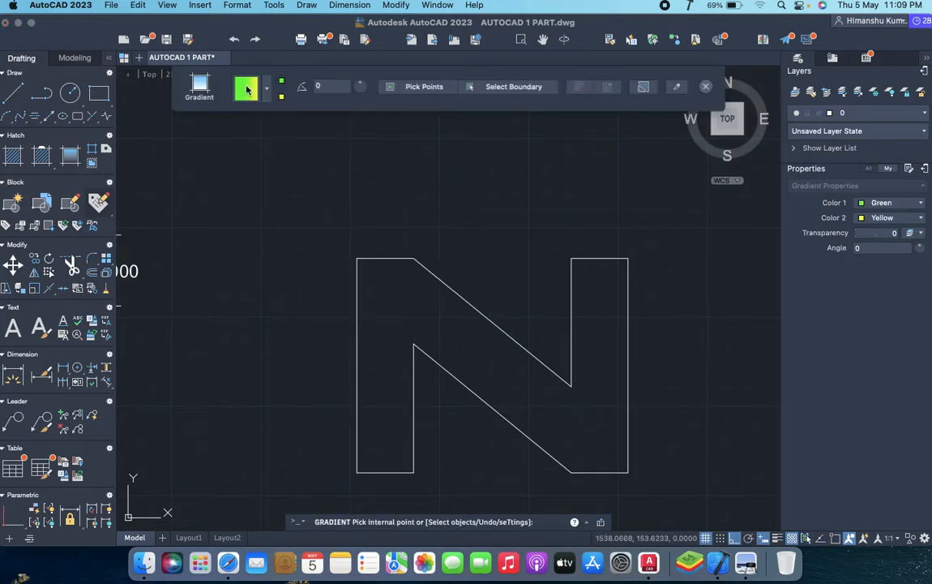
left_click(267, 95)
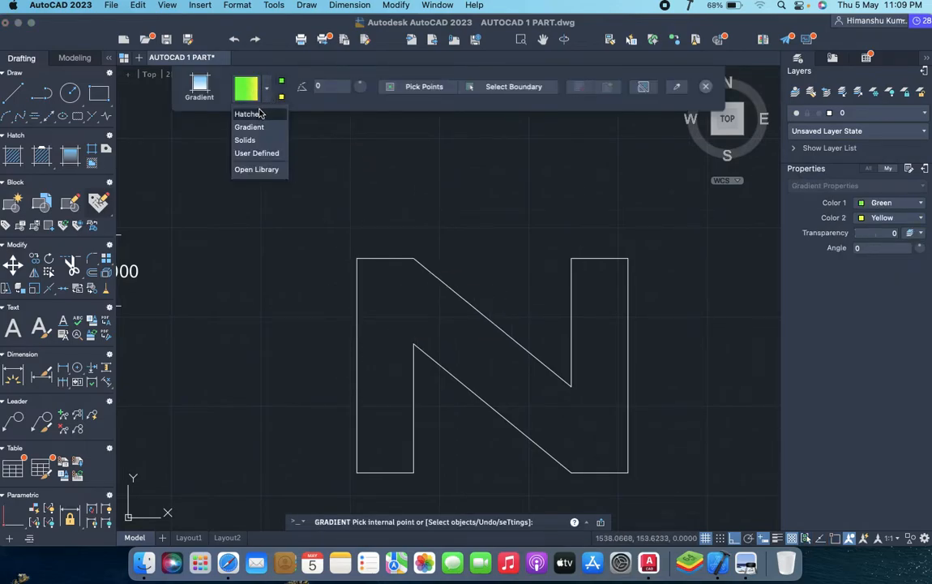
left_click(259, 72)
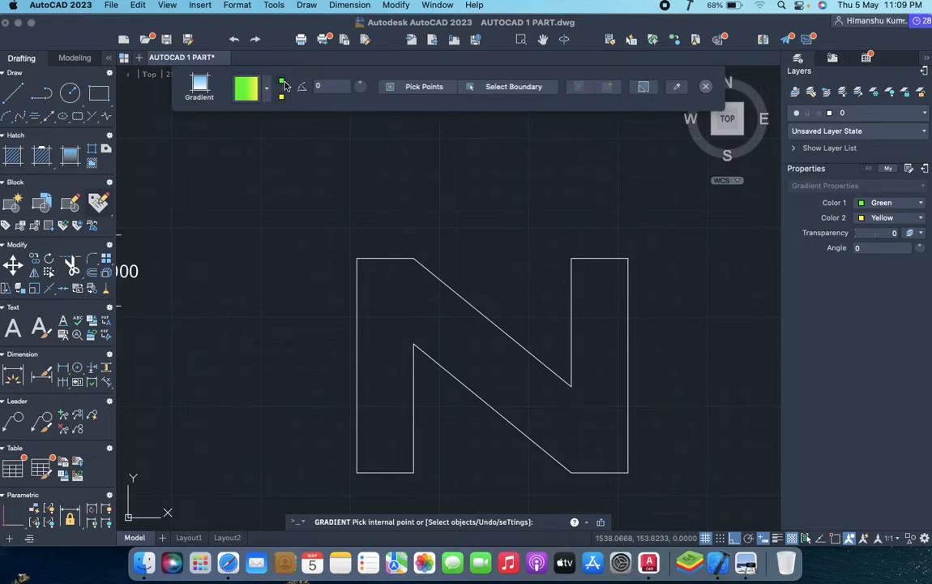
left_click(285, 86)
left_click(294, 96)
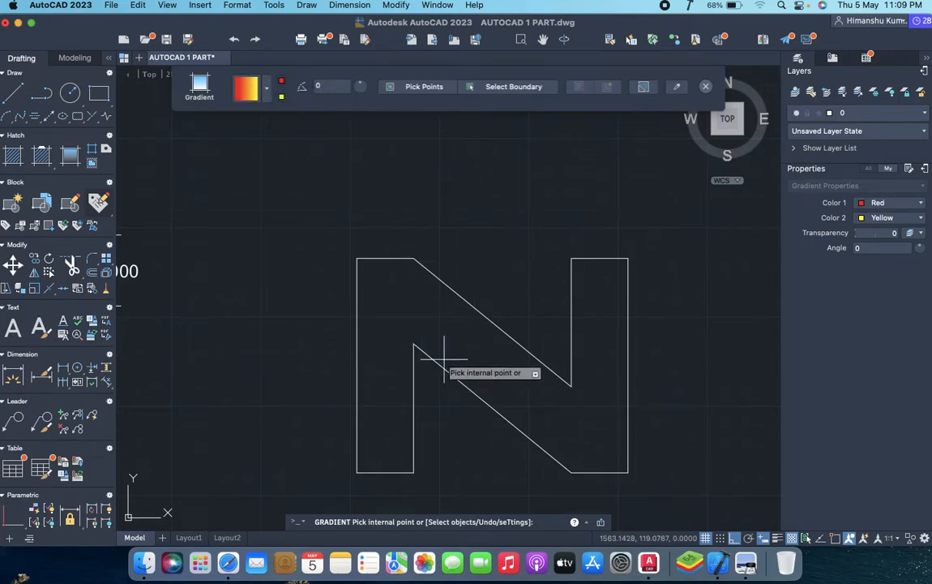
left_click(444, 357)
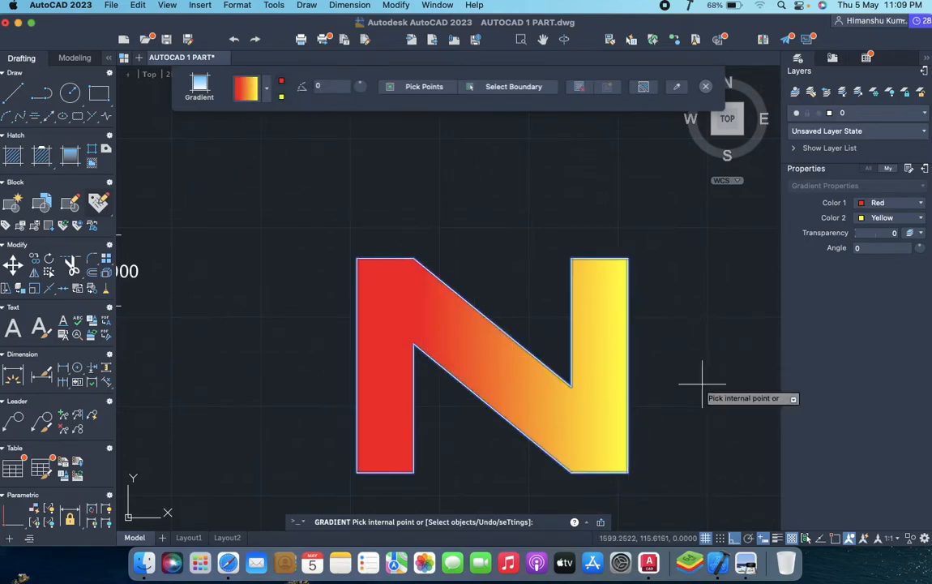
key("Escape")
scroll(521, 313, "down", 5)
scroll(525, 357, "up", 7)
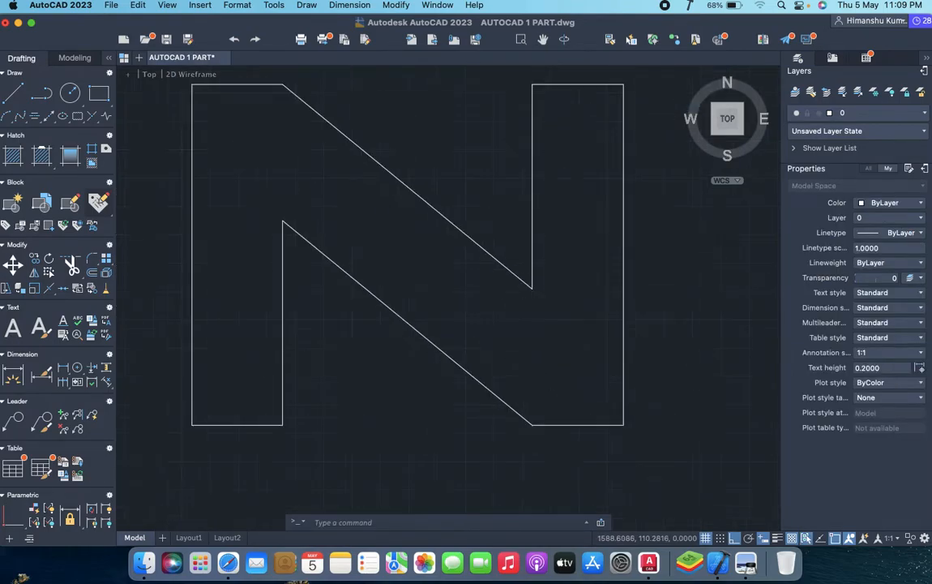
- Close the N reference image, open the toothed gear screenshot from the AutoCAD folder and mark the gear's 10-unit-wide tooth
key("super+Tab")
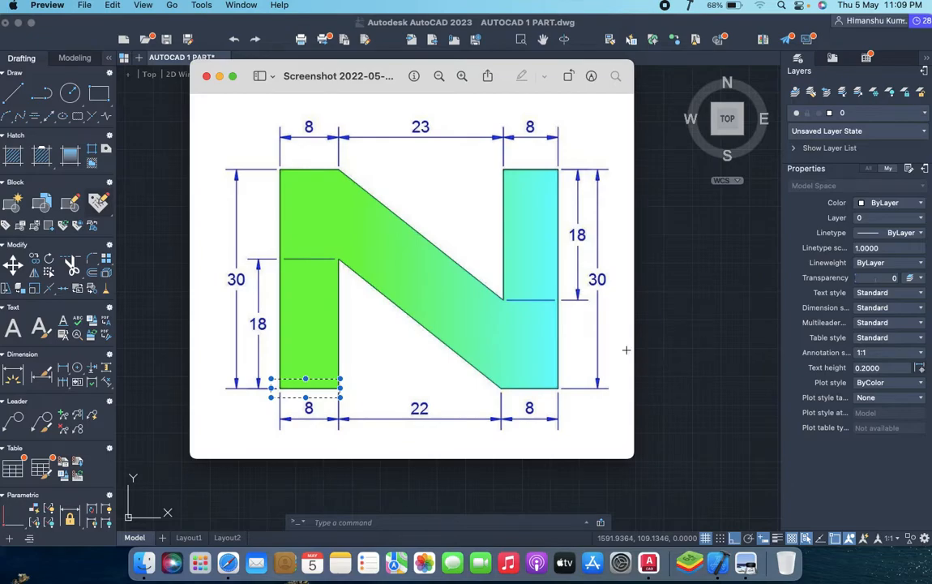
left_click(207, 77)
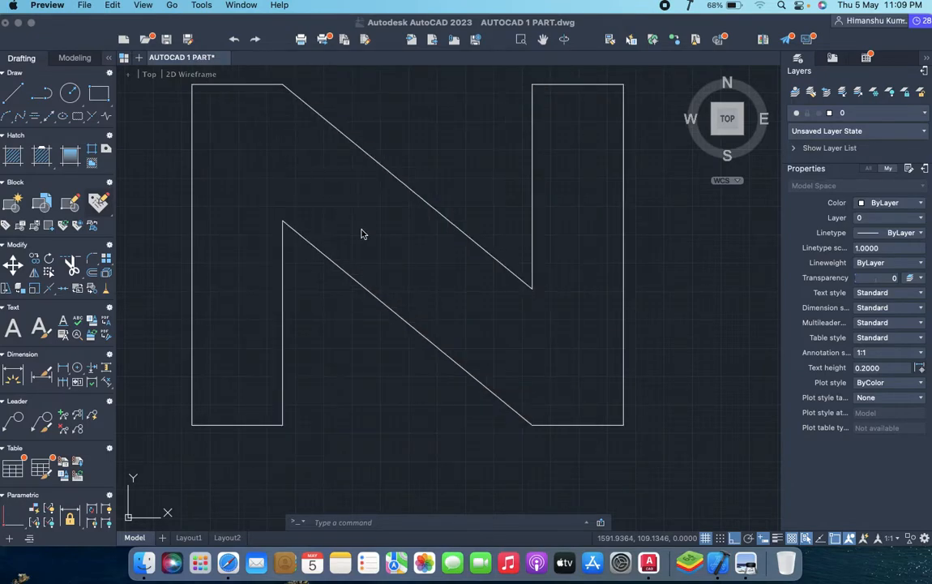
key("super+Tab")
key("super+Tab")
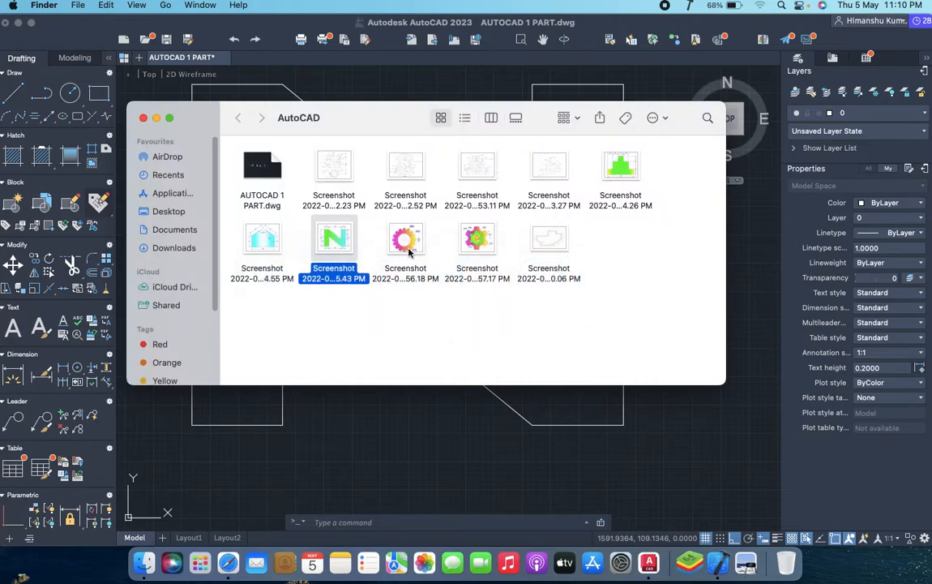
left_click(406, 243)
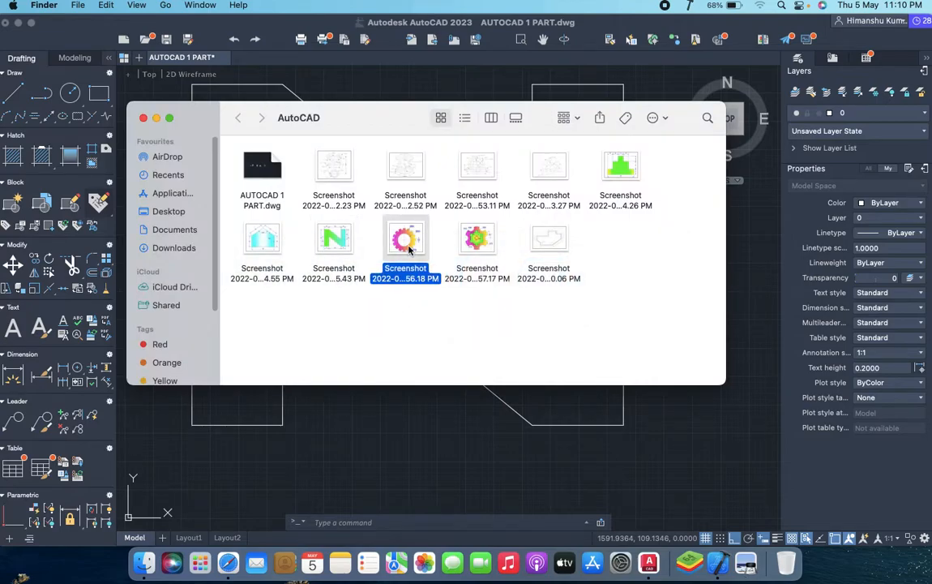
double_click(408, 244)
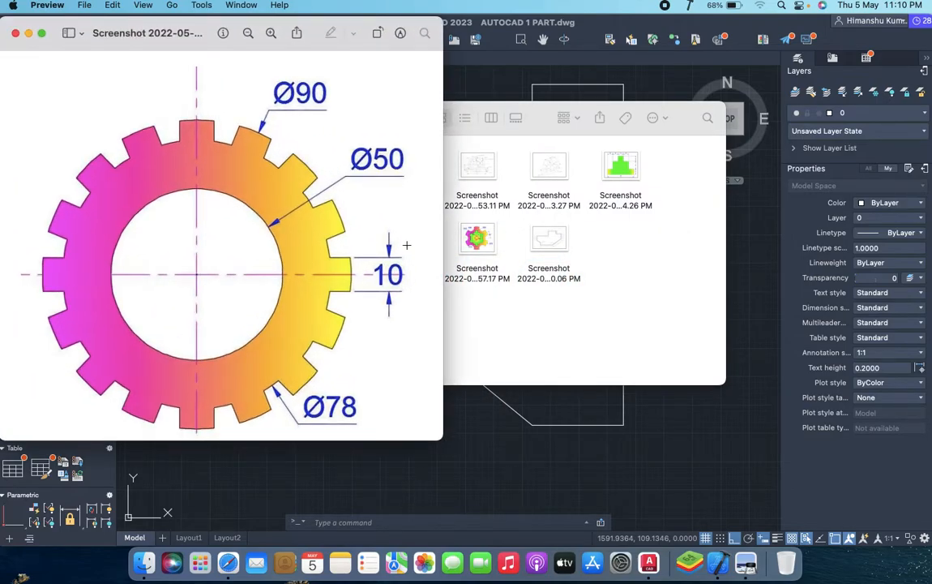
left_click_drag(138, 32, 345, 51)
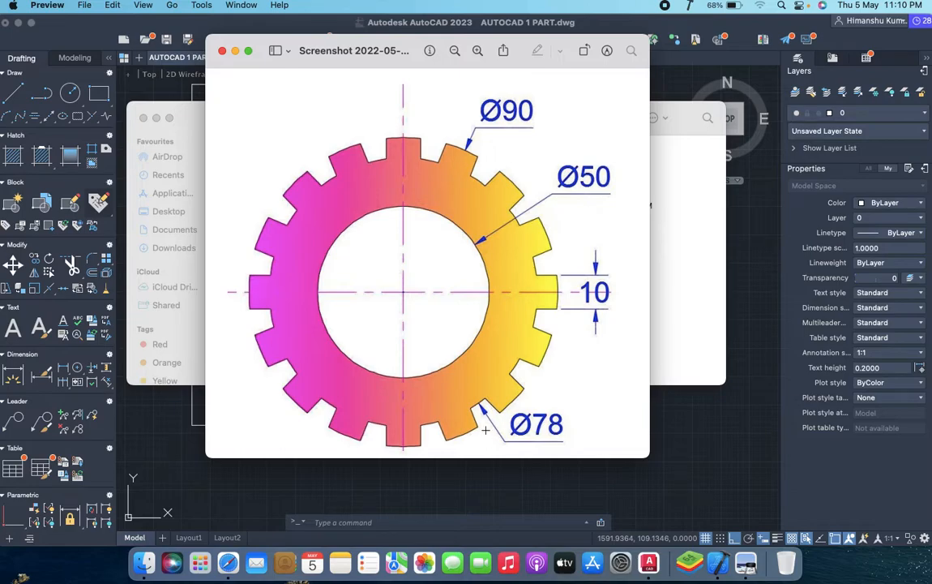
left_click_drag(472, 397, 497, 406)
left_click_drag(538, 273, 541, 276)
- Switch back to AutoCAD and place the centre of a new circle in the empty area to the right of the N outline
key("super+Tab")
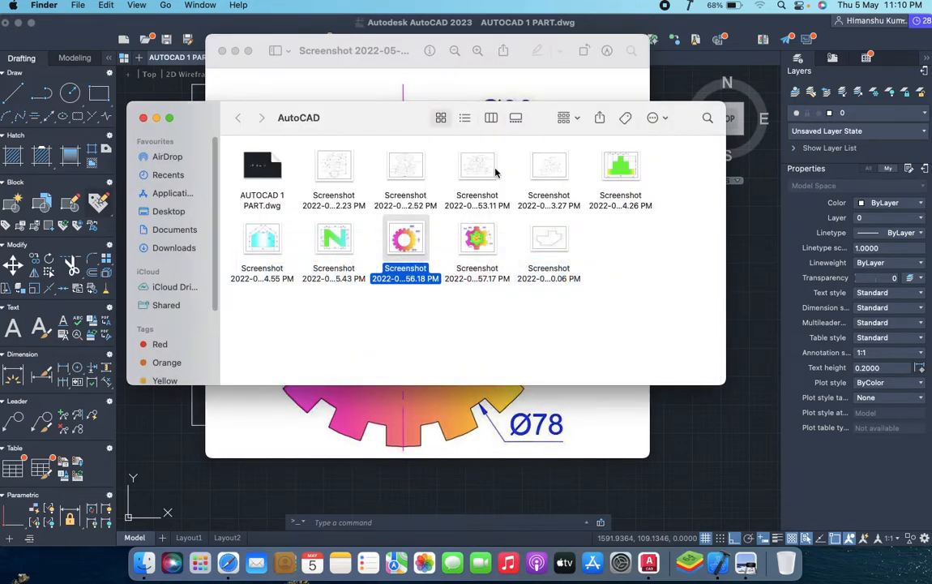
key("super+Tab")
key("super+Tab")
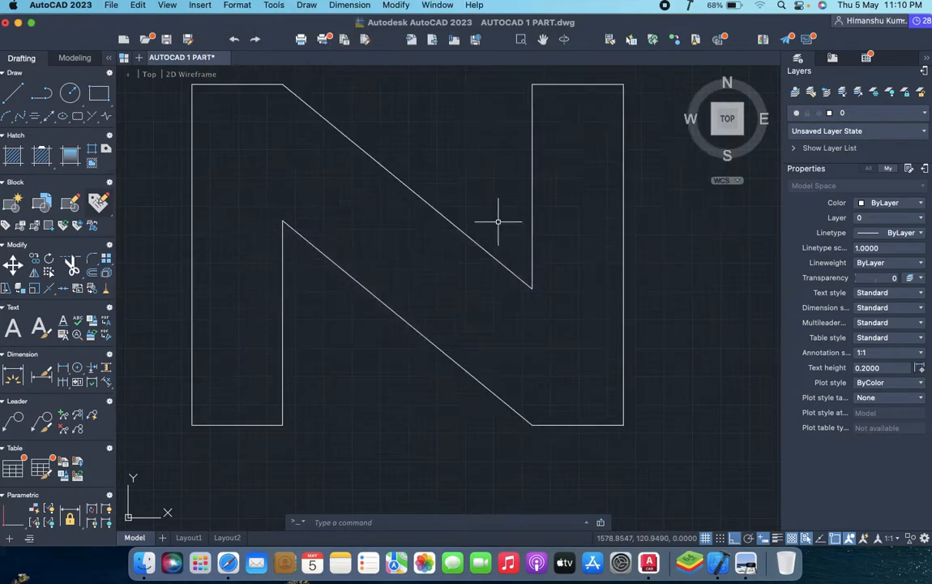
scroll(645, 299, "down", 2)
middle_click_drag(558, 275, 119, 257)
scroll(341, 280, "up", 4)
type("c")
key("Return")
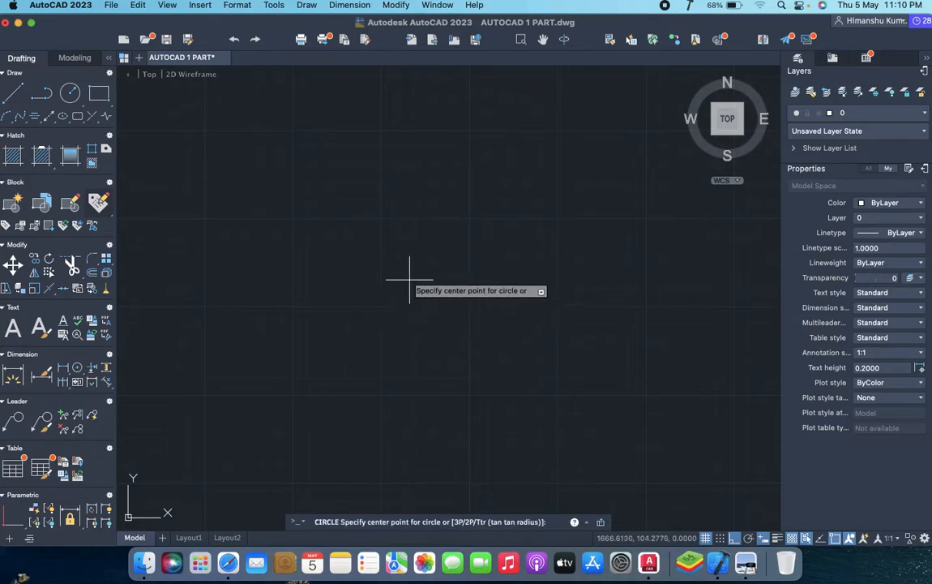
left_click(411, 275)
- Look up the gear's outer diameter in the reference image, then complete the circle with a diameter of 90
key("super+Tab")
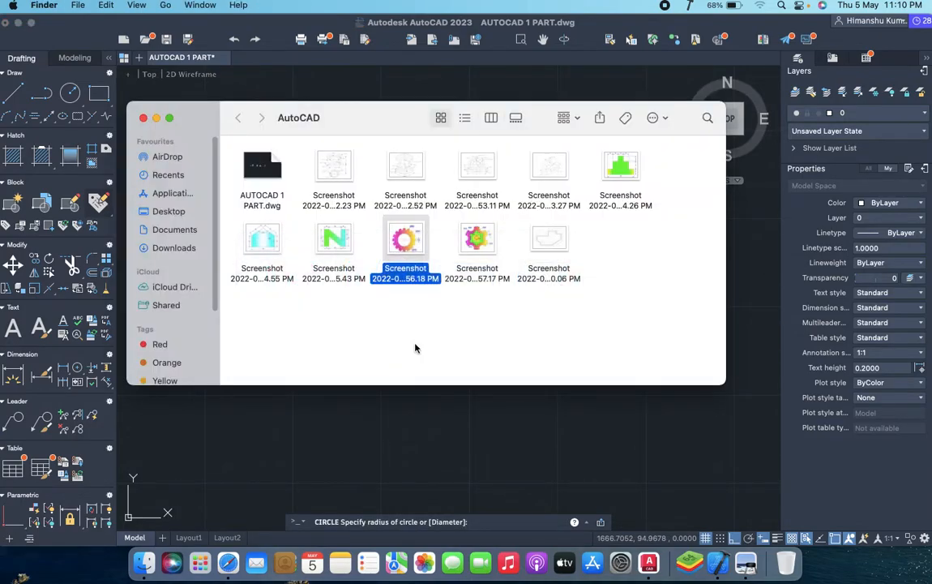
key("super+Tab")
key("super+Tab")
key("super+Tab")
key("super+Tab")
key("super+Tab")
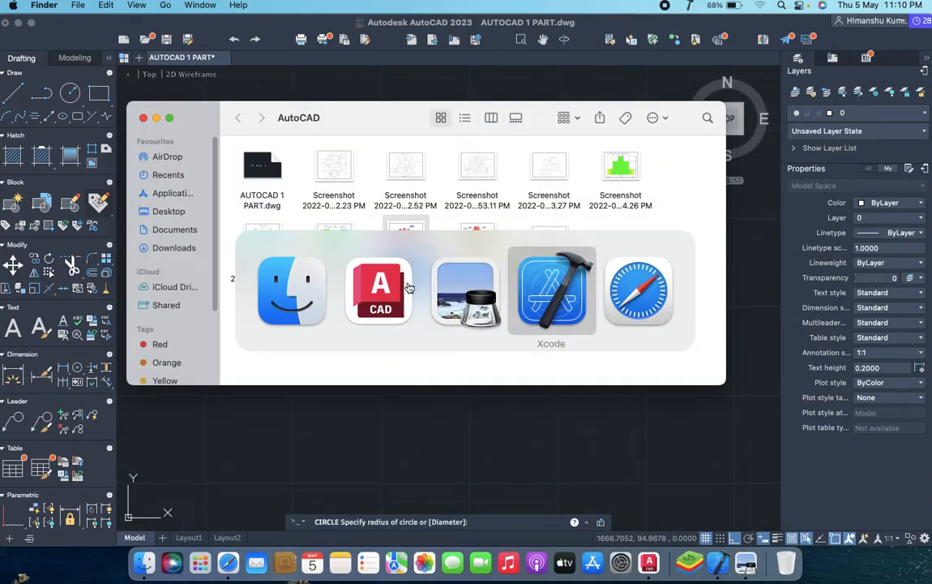
key("super+Tab")
key("super+Tab")
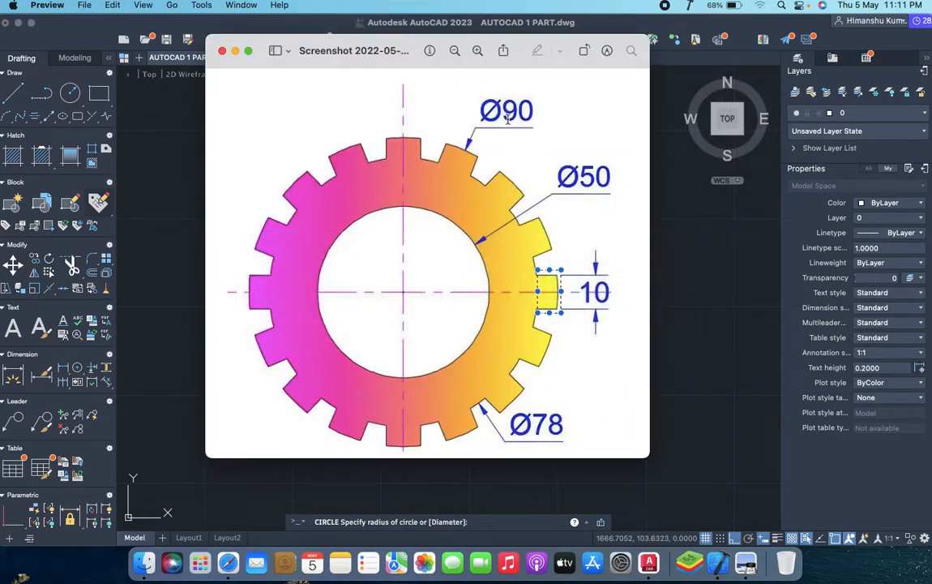
key("super+Tab")
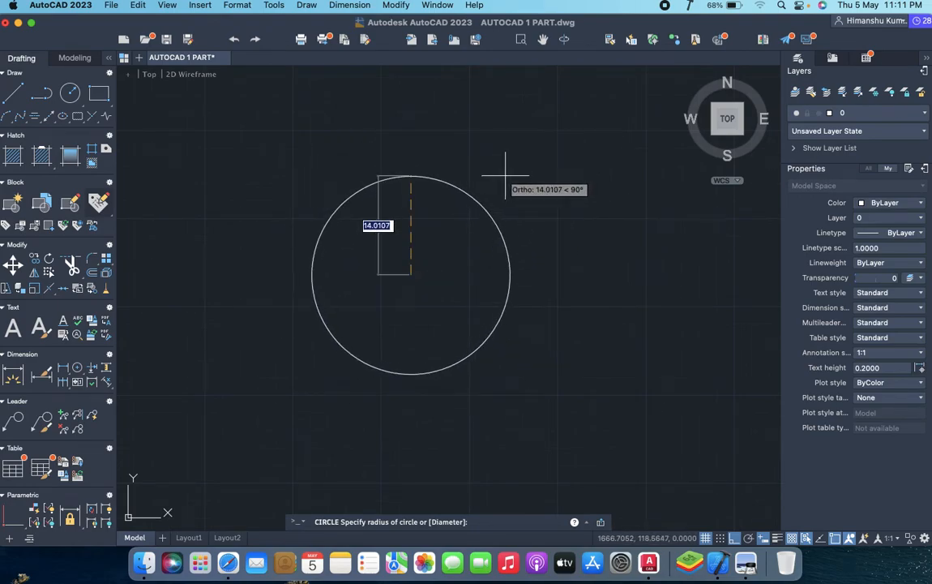
type("d")
key("Return")
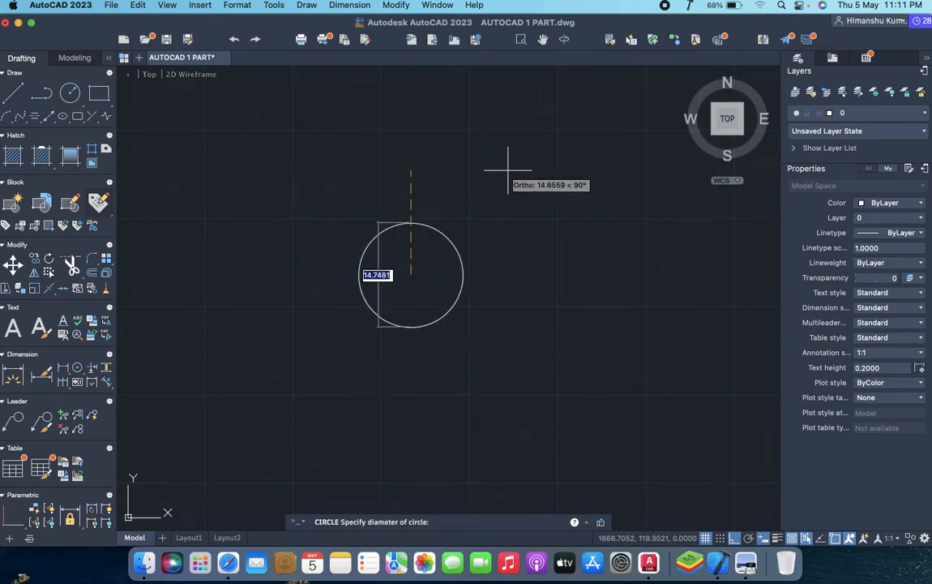
type("90")
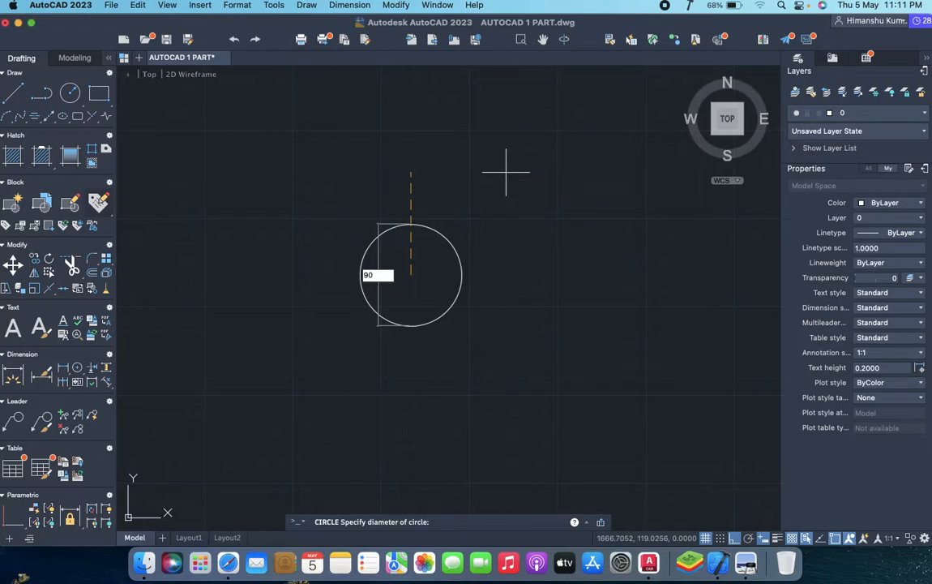
key("Return")
scroll(492, 227, "down", 5)
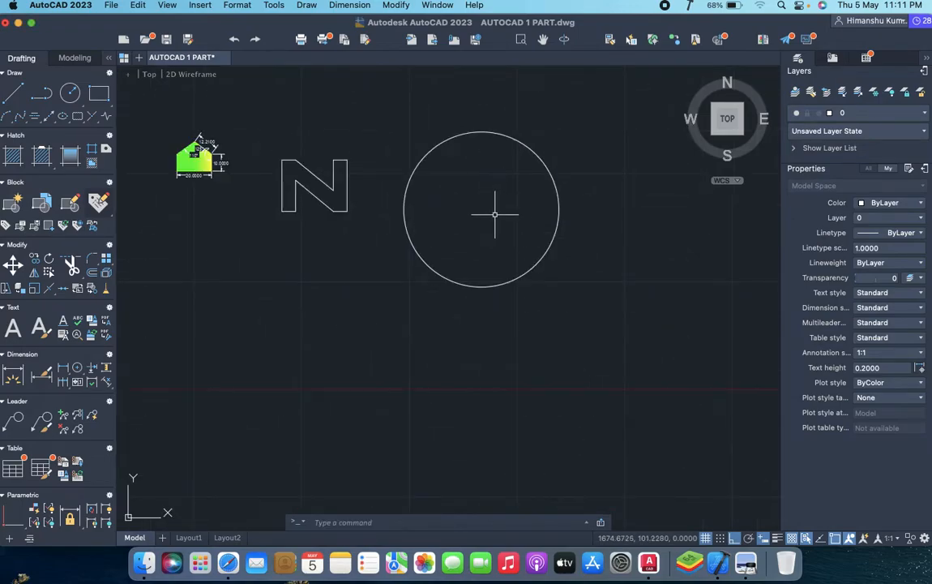
- Check the reference for the tooth root diameter, then draw a concentric circle with a diameter of 78 inside the outer circle
key("super+Tab")
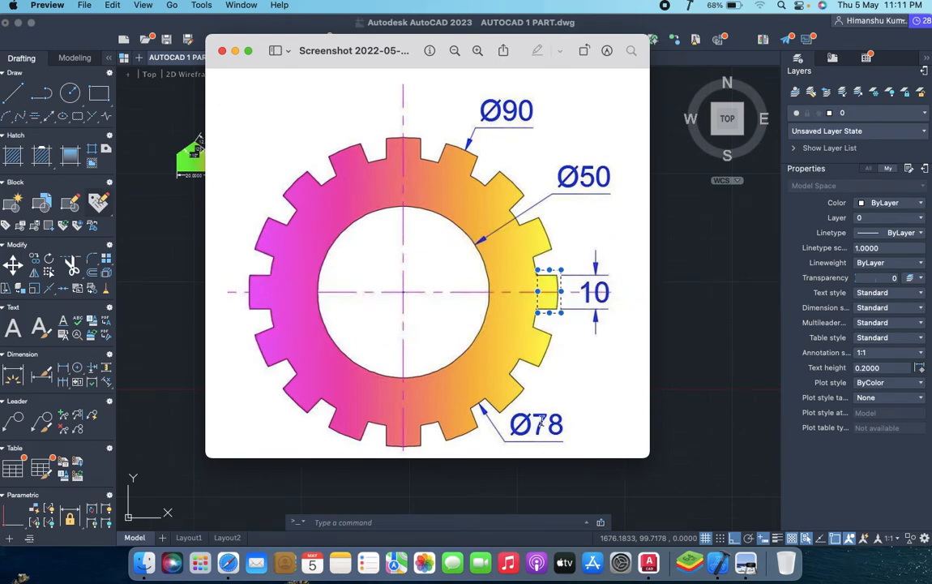
key("super+Tab")
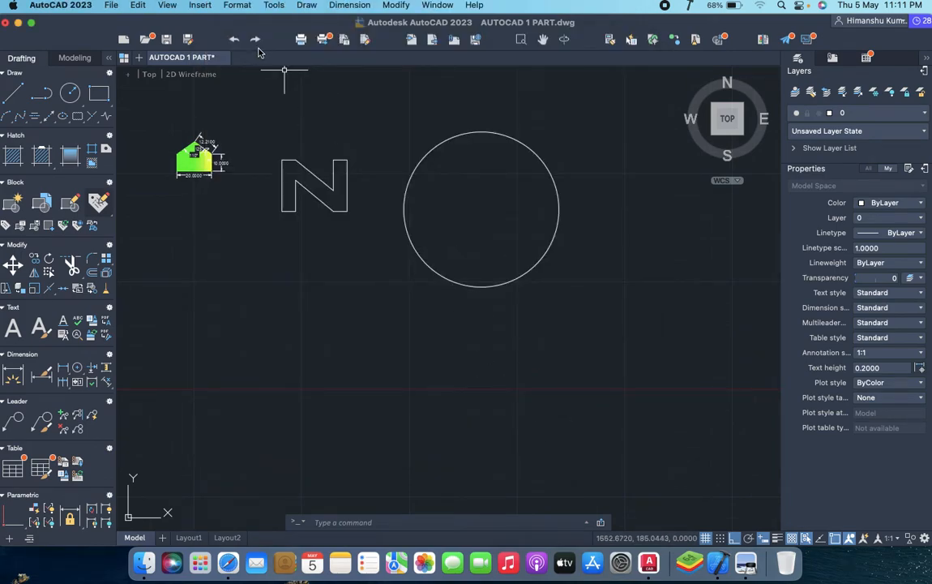
key("Return")
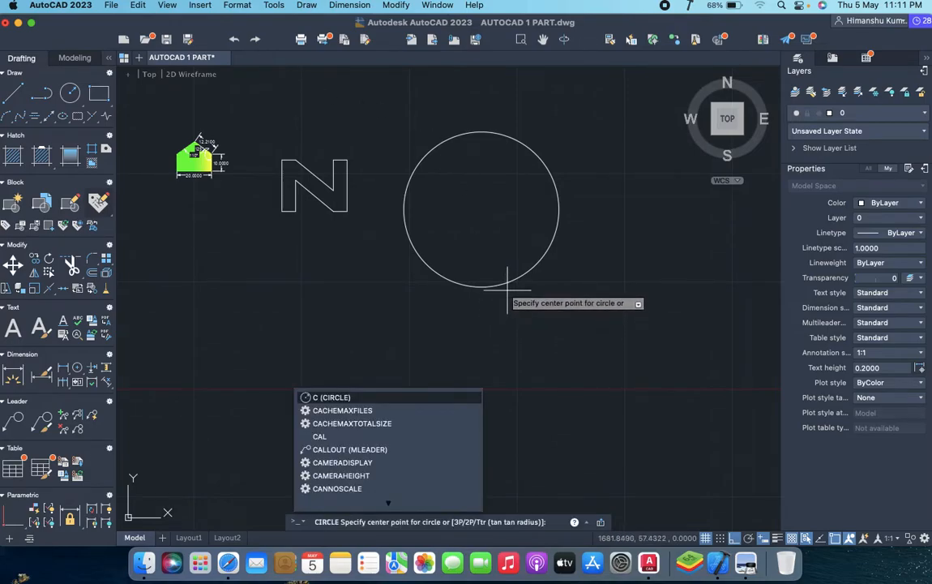
left_click(481, 210)
type("d")
key("Return")
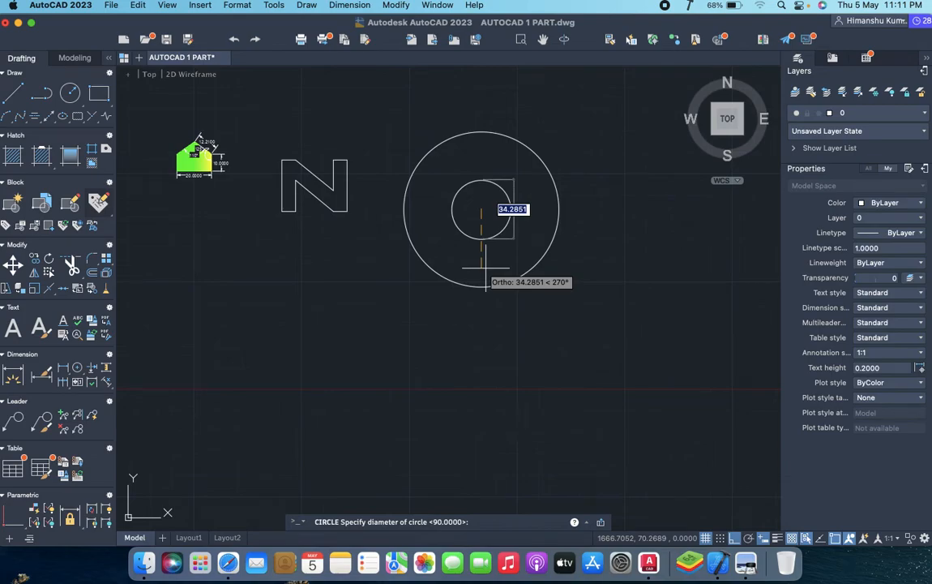
type("78")
key("Return")
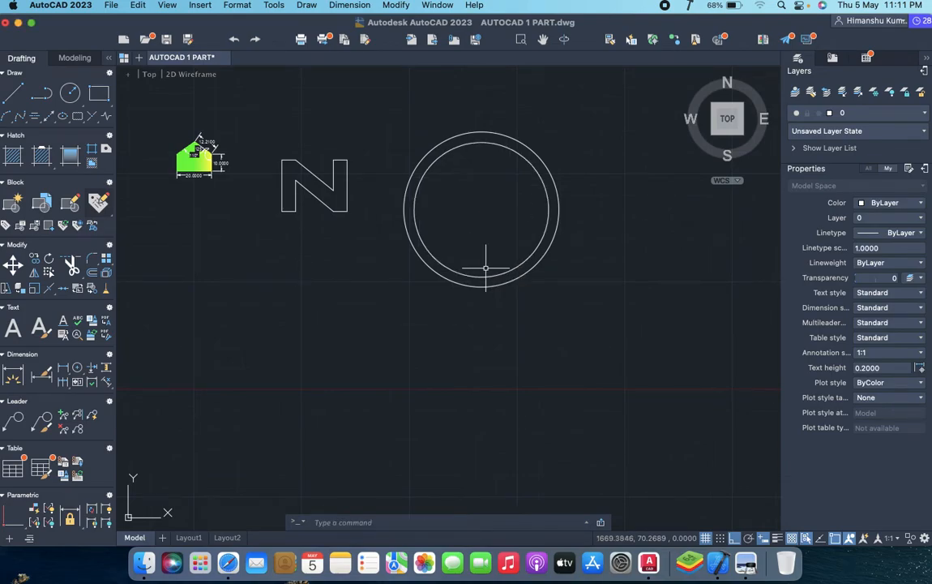
- Check the gear reference image, then draw a horizontal centre line spanning the full diameter of the outer circle
key("super+Tab")
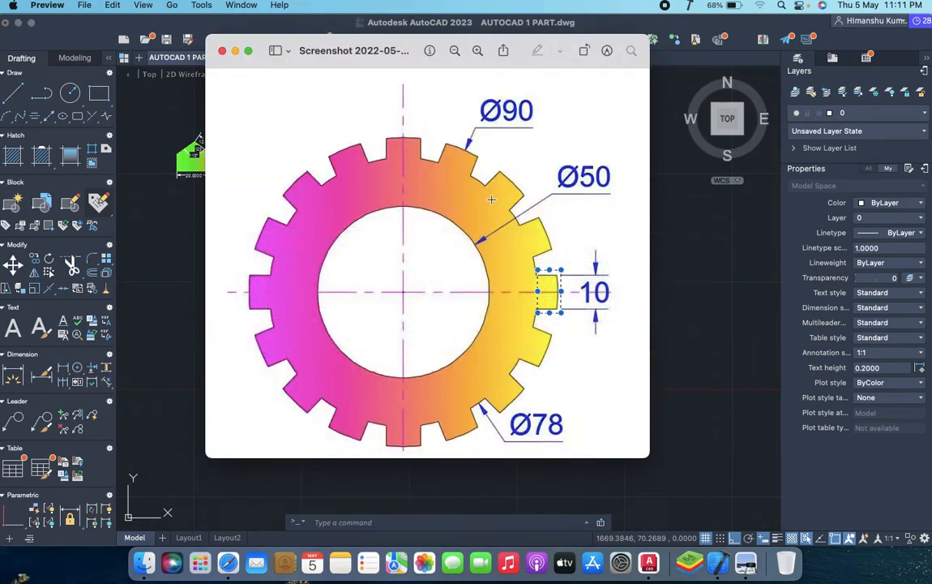
key("super+Tab")
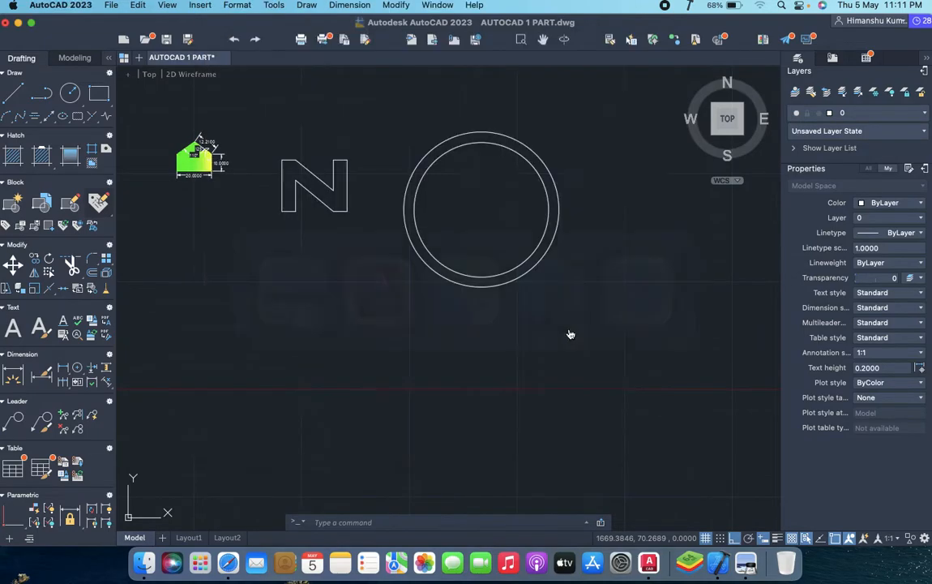
key("Return")
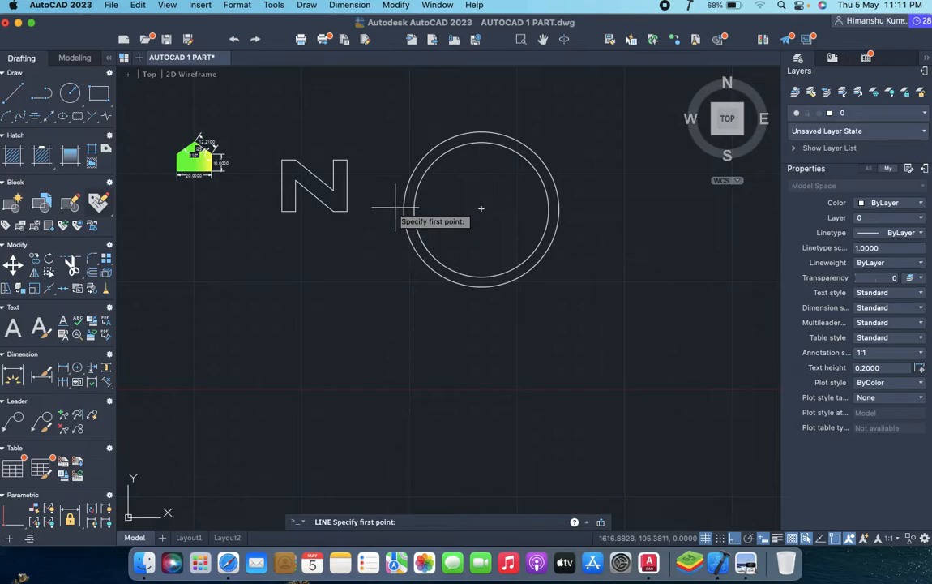
left_click(404, 209)
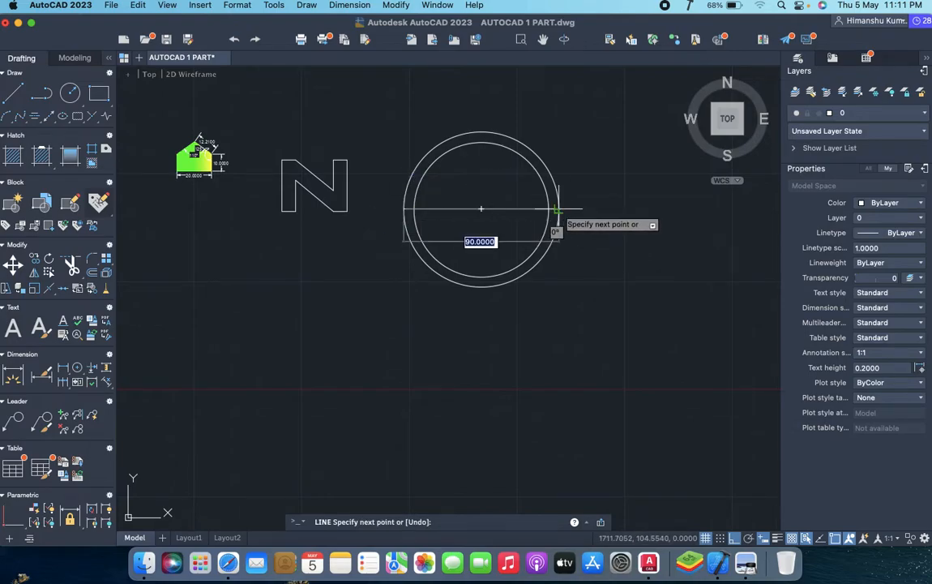
left_click(558, 211)
key("Return")
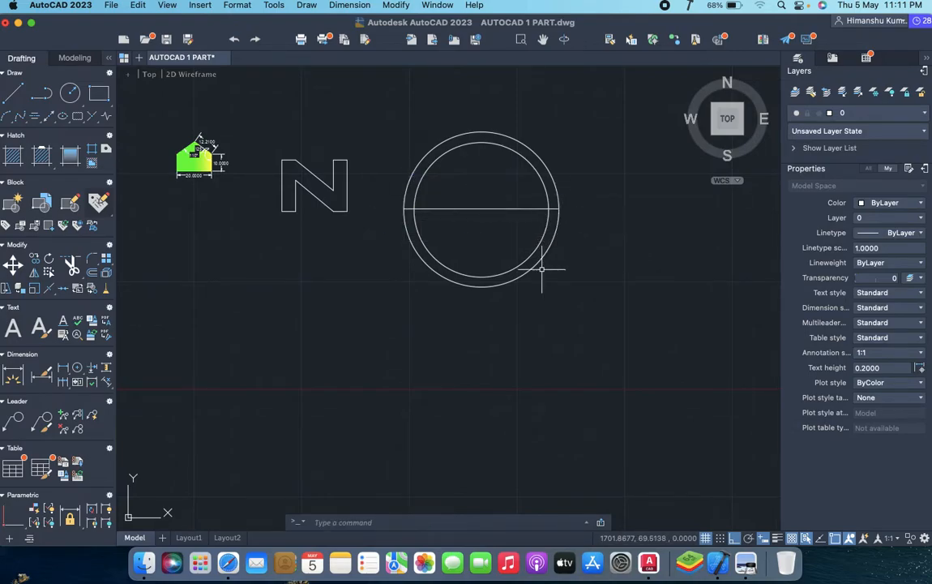
- Check the tooth width in the reference, then offset the horizontal centre line by 5 to both sides
key("super+Tab")
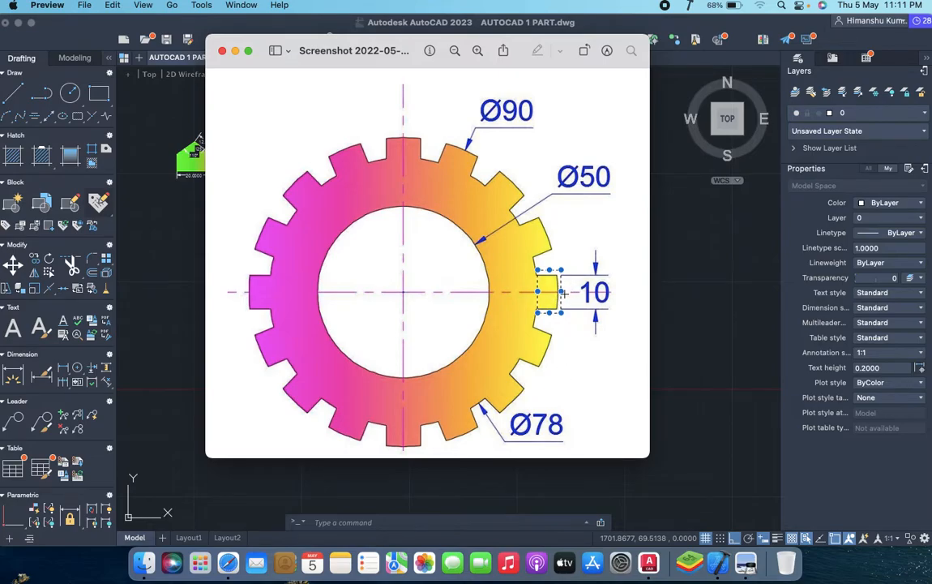
key("super+Tab")
left_click(486, 209)
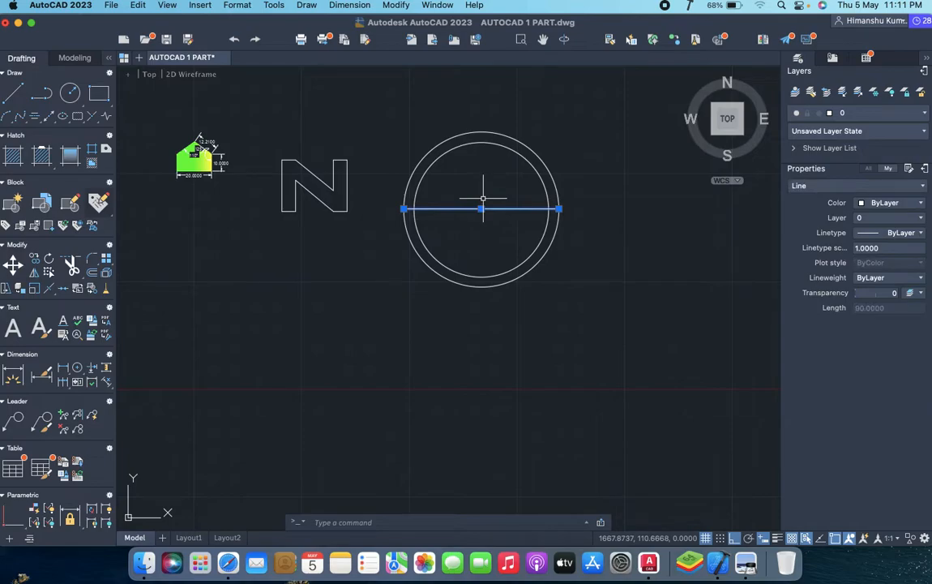
type("o")
key("Return")
type("5")
key("Return")
left_click(483, 207)
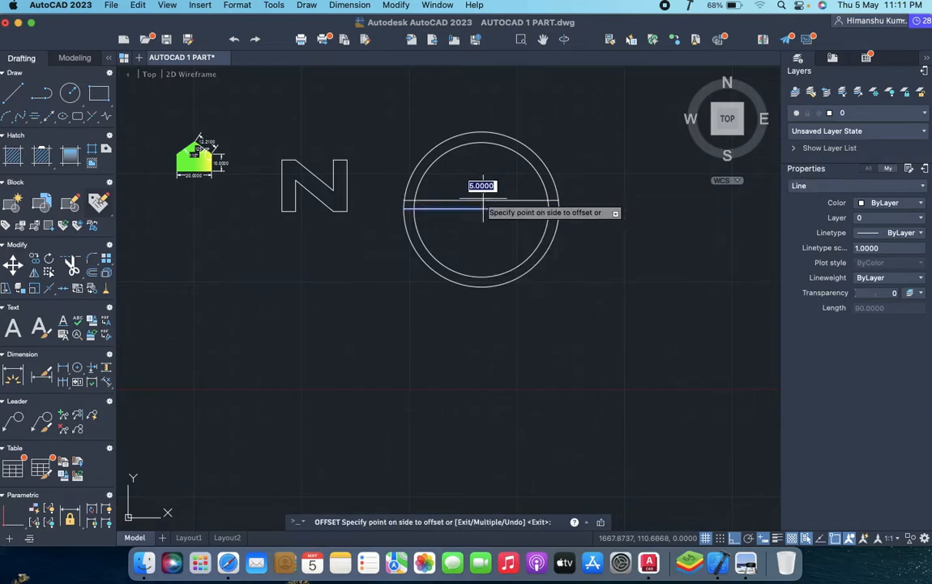
left_click(511, 217)
left_click(510, 214)
left_click(511, 217)
key("Return")
- Trim away the parts of the three horizontal lines inside the 78 diameter circle and compare with the gear reference
scroll(552, 211, "up", 5)
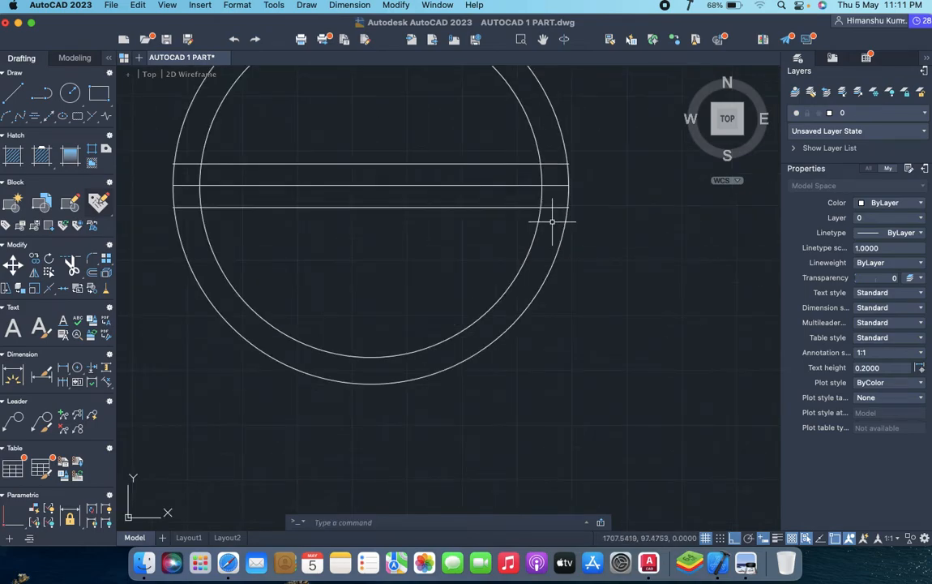
type("TR")
key("Return")
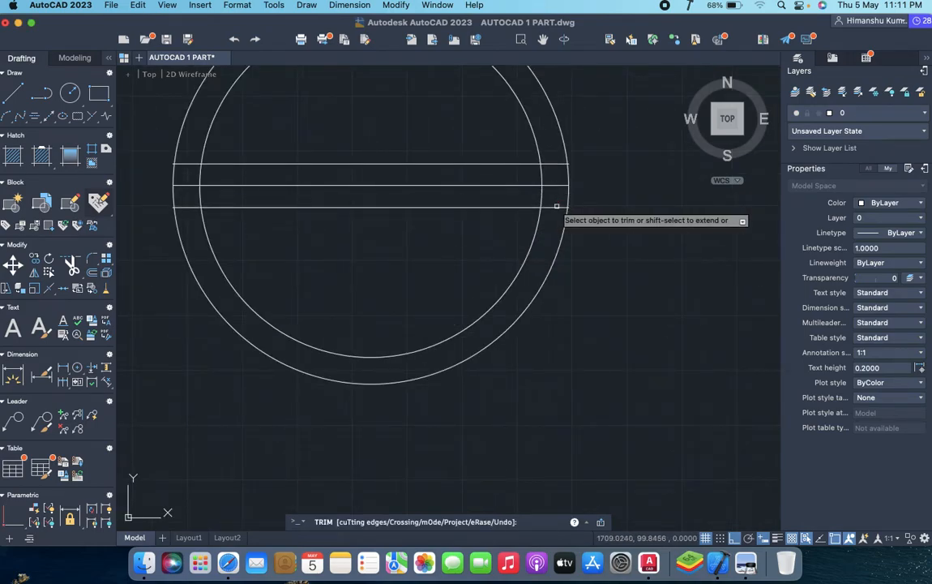
scroll(540, 167, "up", 3)
left_click(485, 127)
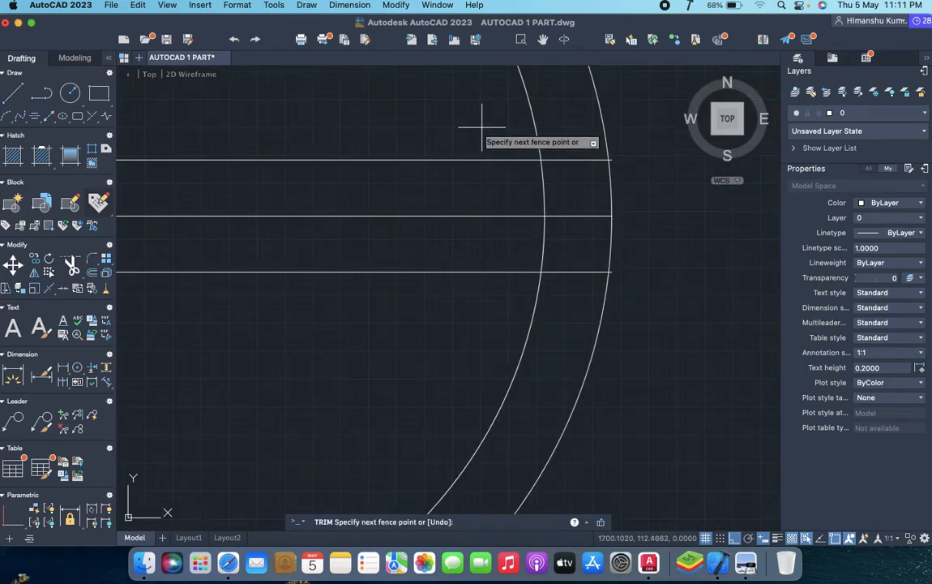
left_click(355, 328)
key("super+Tab")
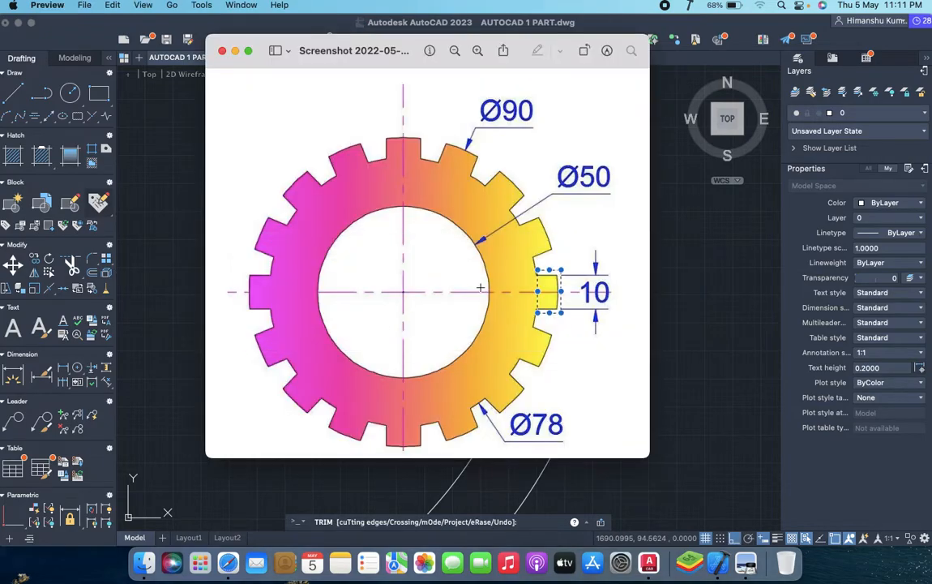
key("super+Tab")
- Trim the ends of the right-hand tooth's edge lines that overhang the outer circle
scroll(662, 141, "up", 3)
left_click(586, 148)
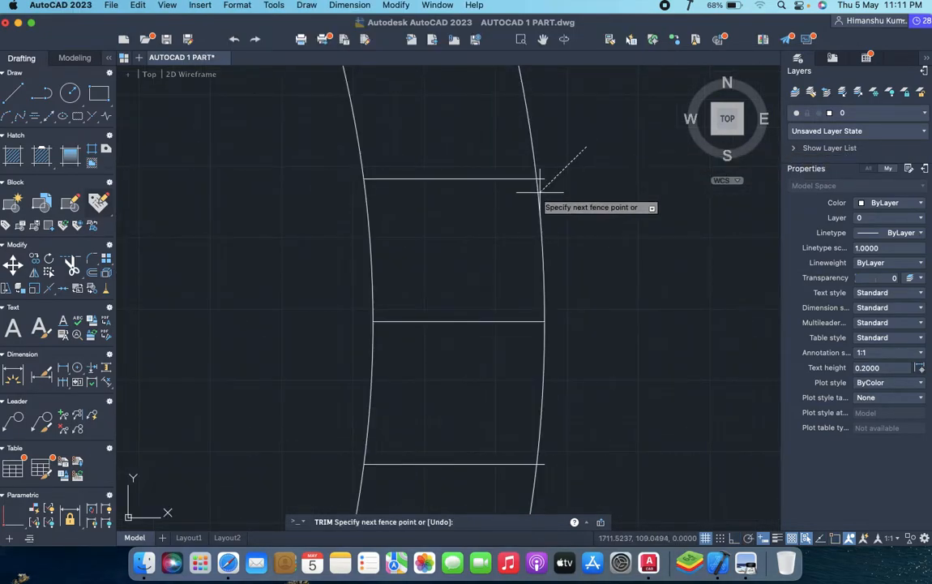
left_click(543, 182)
key("Return")
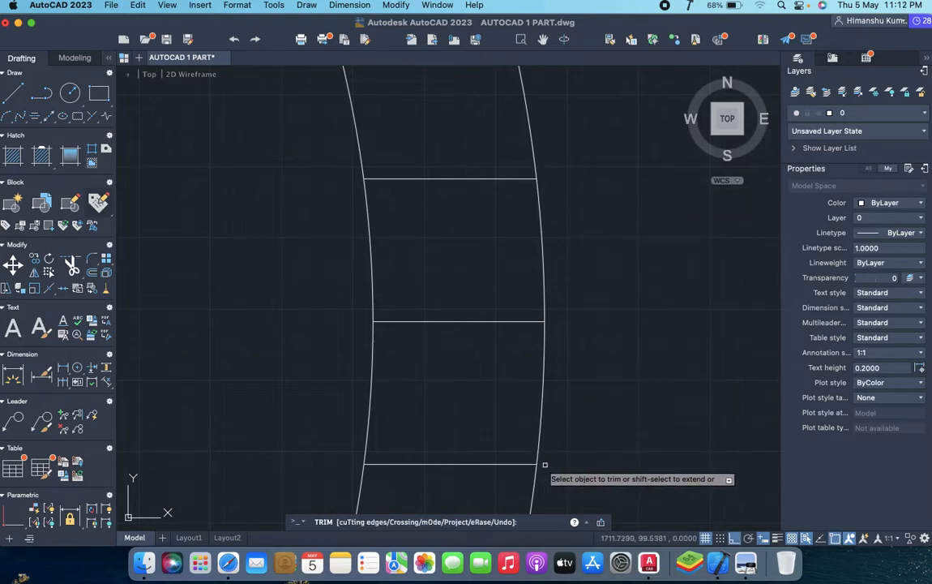
- Check the reference, then remove the inner circle's arc at the root of the right-hand tooth and delete the tooth's middle line
key("super+Tab")
key("super+Tab")
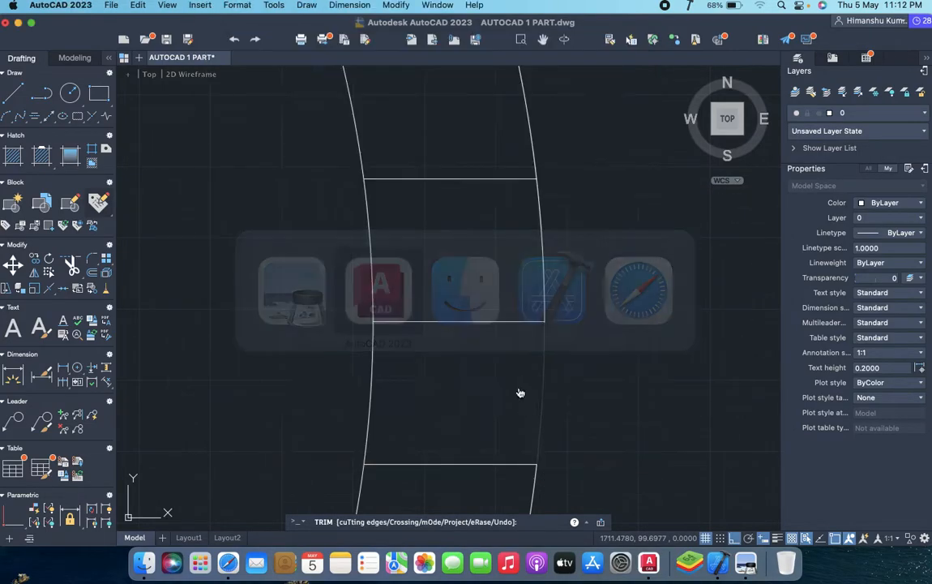
left_click(471, 366)
left_click(319, 363)
left_click(399, 282)
left_click(333, 256)
left_click(443, 276)
left_click(405, 327)
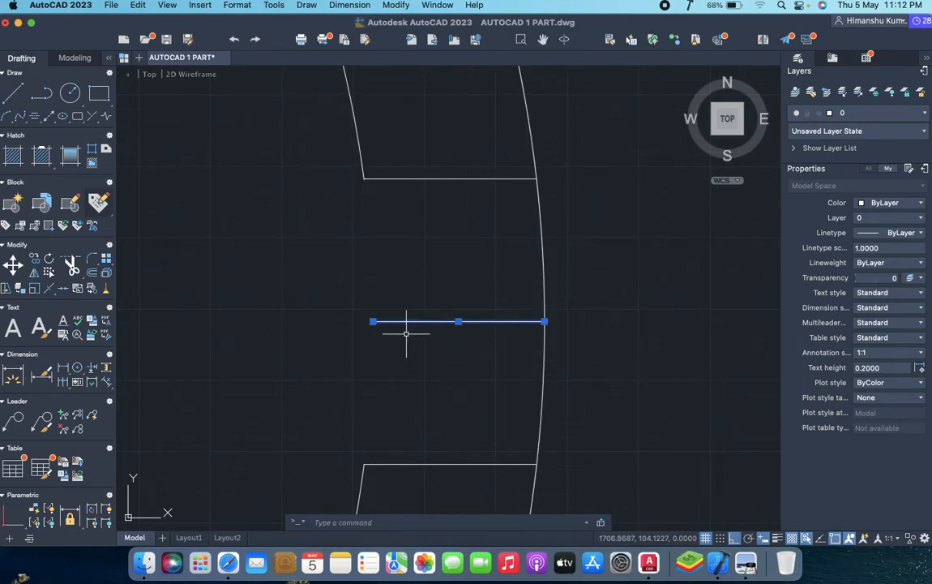
key("Delete")
- Trim the 90 diameter circle so that only its arc at the tip of the right-hand tooth is kept
scroll(433, 326, "down", 3)
left_click(480, 237)
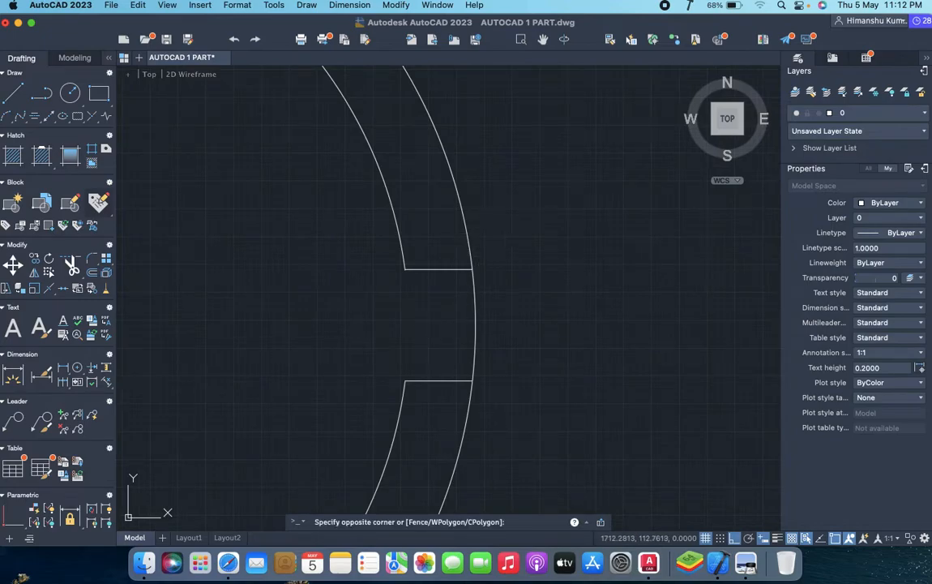
left_click(503, 239)
type("tr")
key("Return")
left_click(497, 236)
left_click(449, 230)
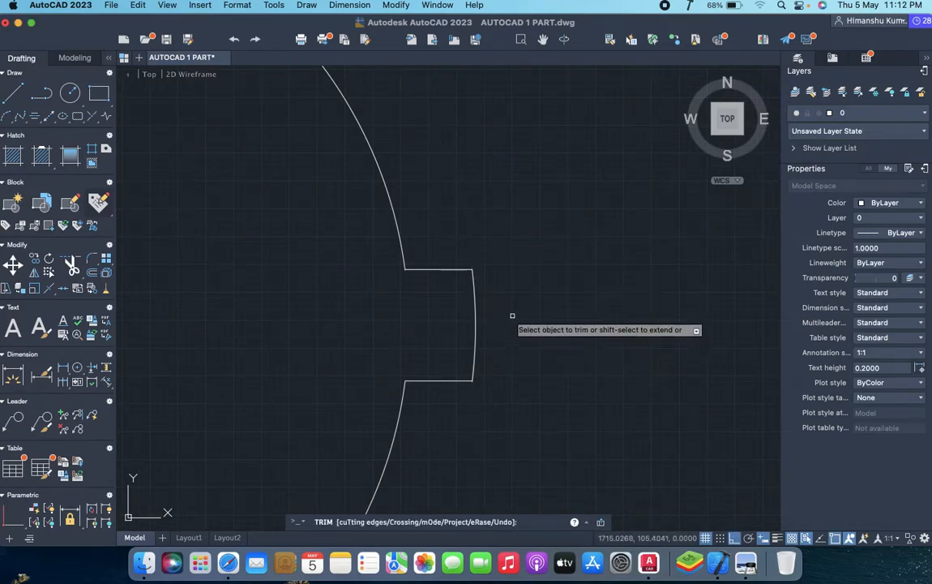
scroll(510, 316, "down", 5)
key("Escape")
- Delete the three leftover short lines on the left side of the 78 diameter circle
scroll(323, 308, "up", 5)
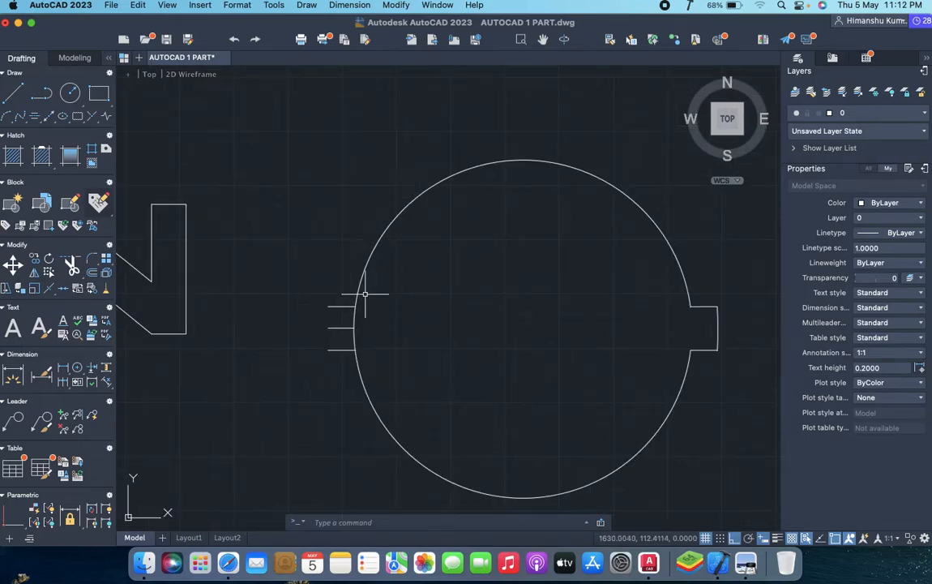
left_click(350, 292)
left_click(314, 359)
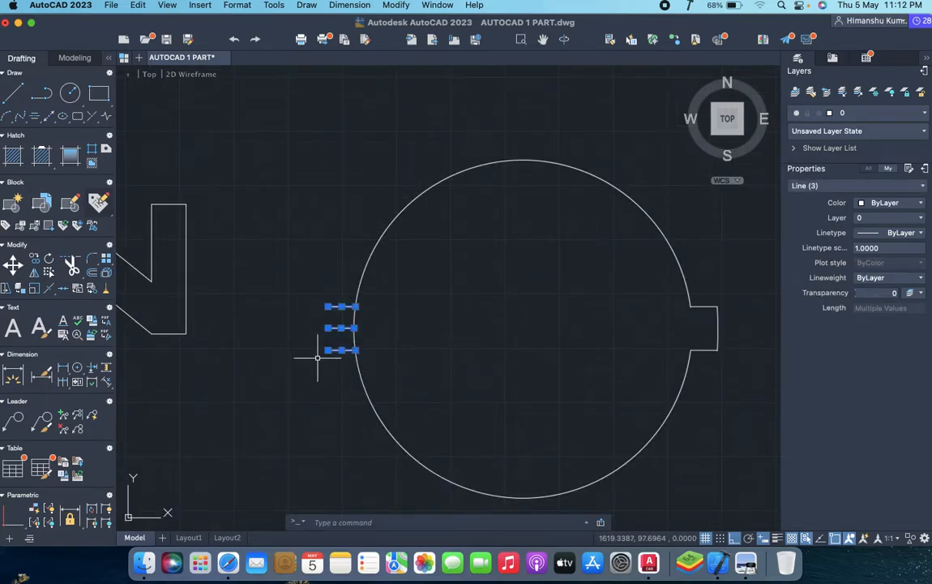
key("Delete")
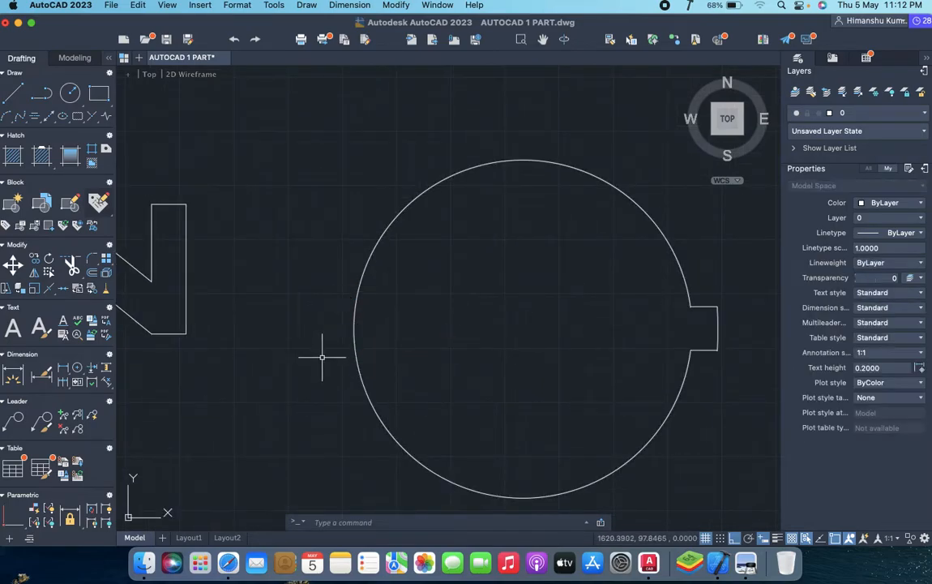
- Create a polar array of the tooth's two edges and tip arc around the circle's centre with 16 items over 360 degrees
left_click(744, 290)
left_click(705, 370)
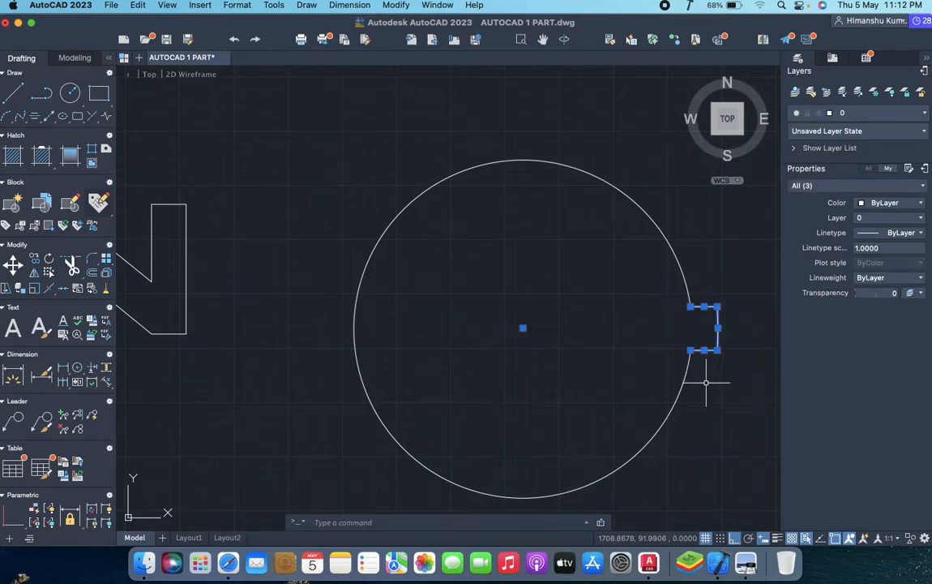
type("AR")
key("Return")
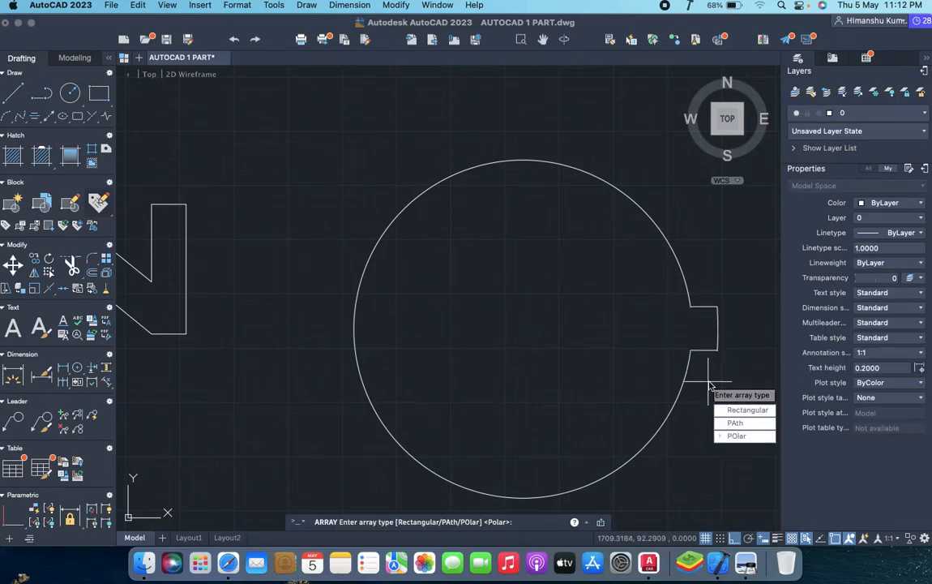
key("Return")
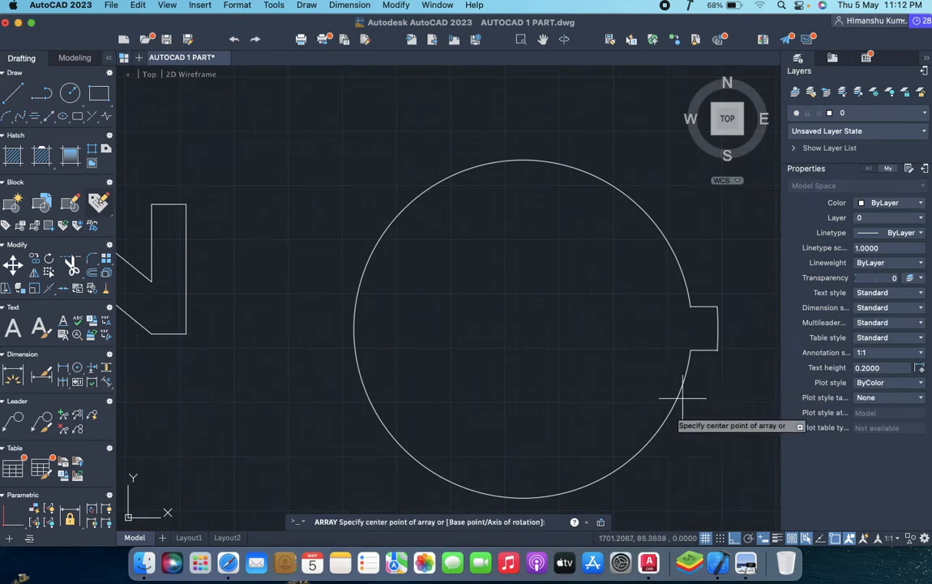
left_click(522, 328)
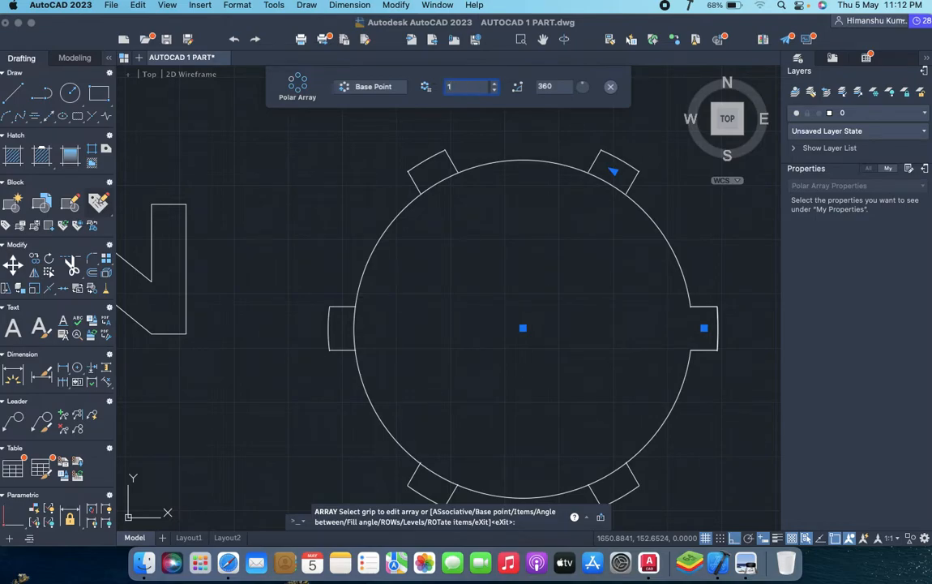
key("Return")
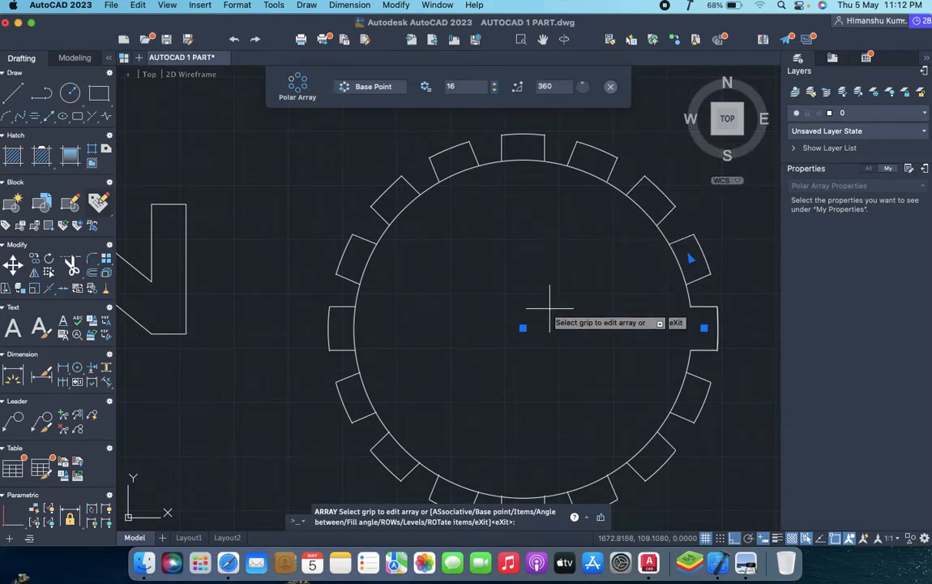
key("Return")
- Trim the 78 diameter circle's arcs under the arrayed teeth all around to open the gear outline
key("Return")
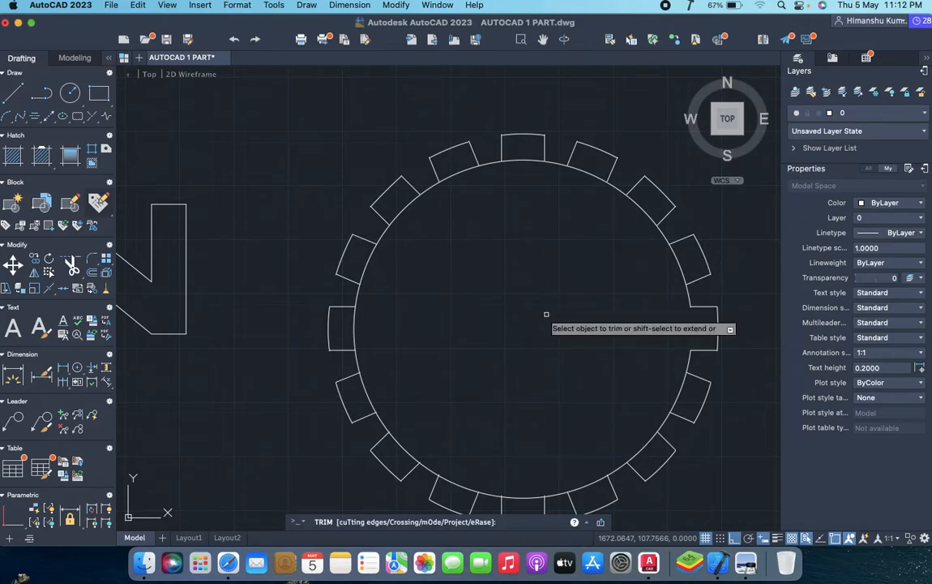
left_click(446, 169)
left_click(453, 180)
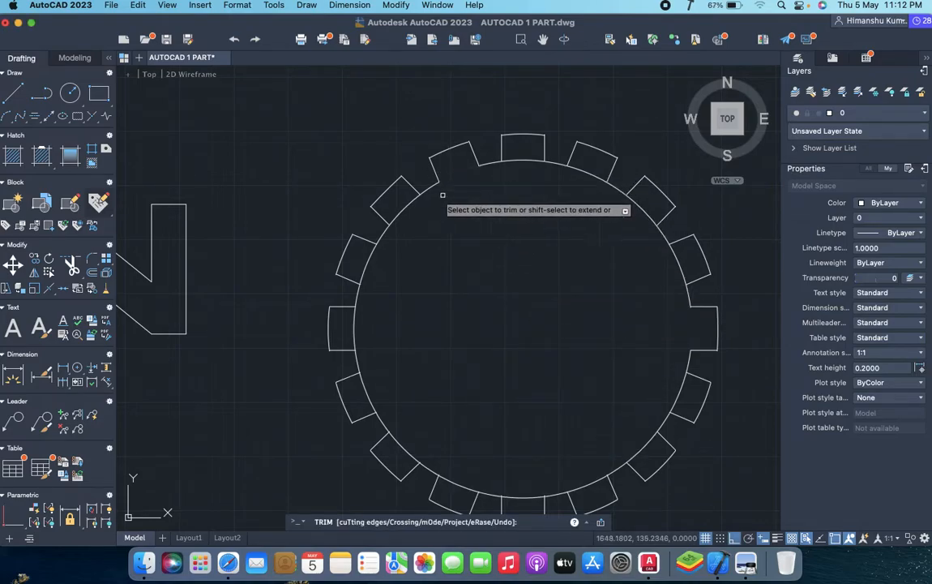
left_click(409, 204)
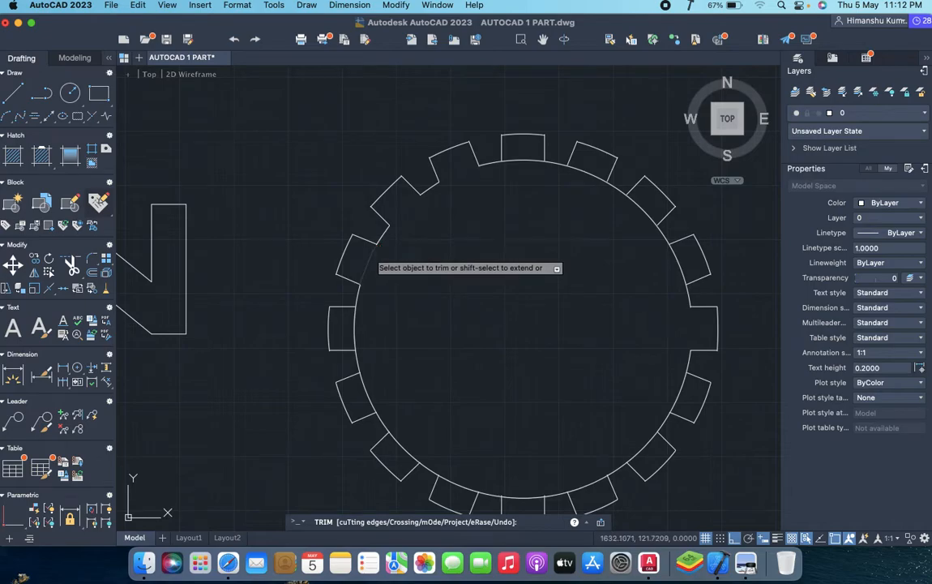
left_click(355, 325)
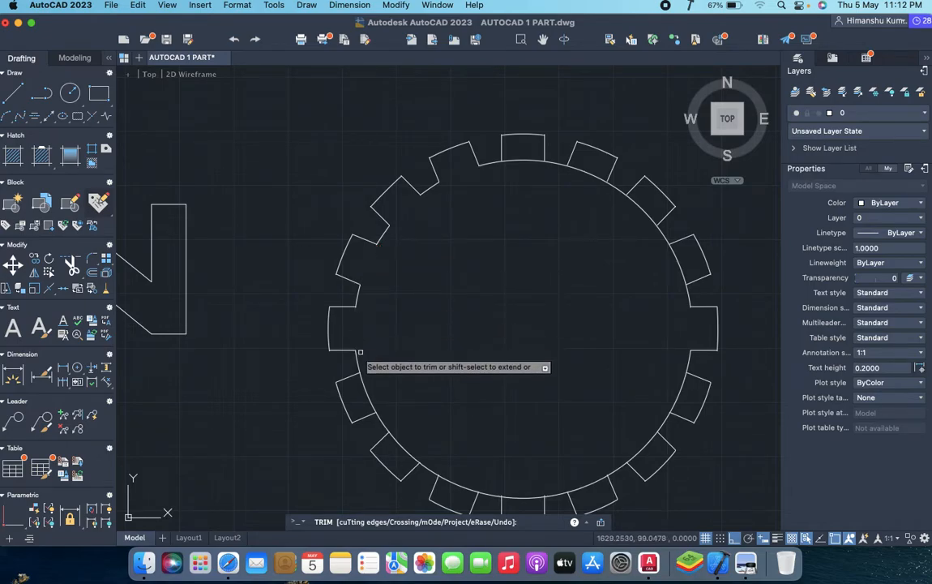
left_click(364, 384)
left_click(402, 447)
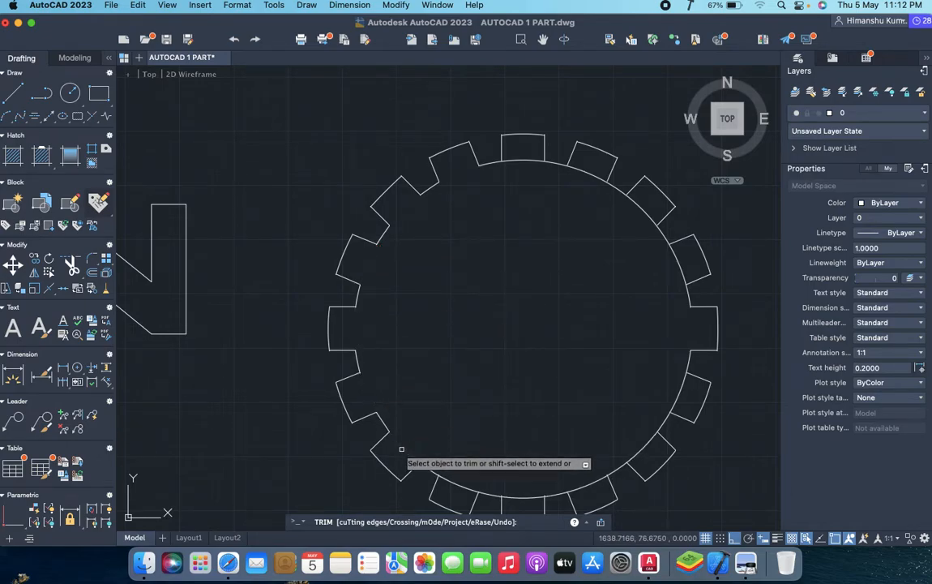
left_click(451, 482)
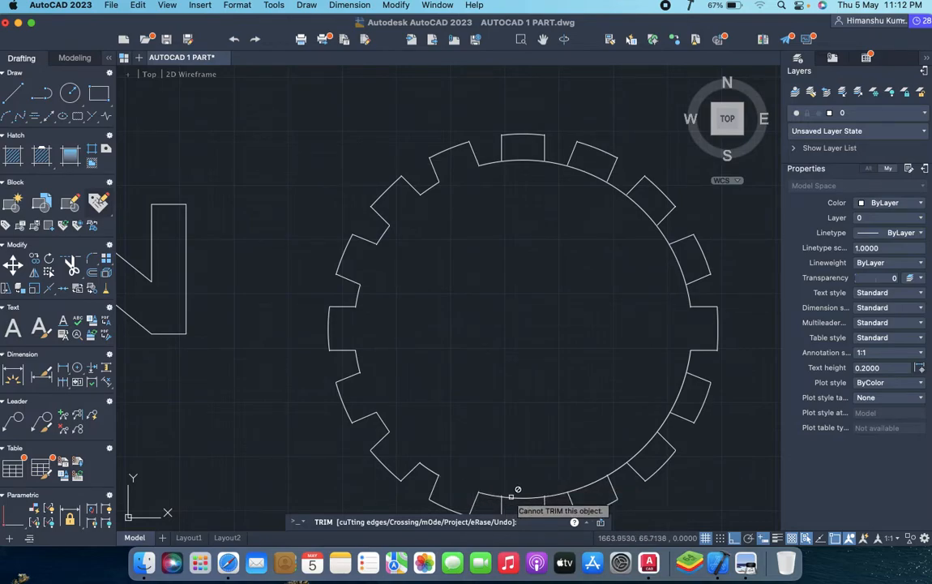
left_click(587, 486)
left_click(528, 497)
left_click(644, 446)
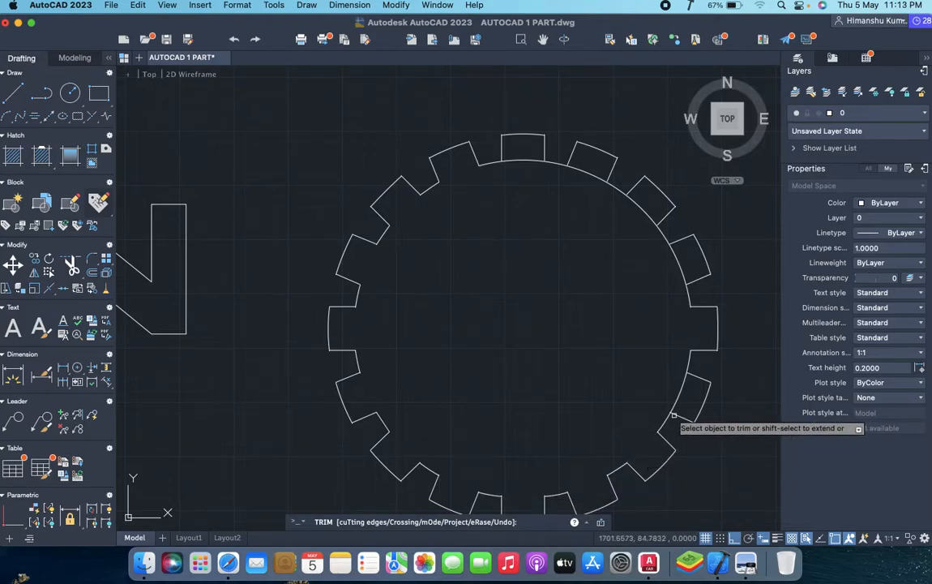
left_click(679, 396)
left_click(677, 258)
left_click(640, 206)
left_click(594, 177)
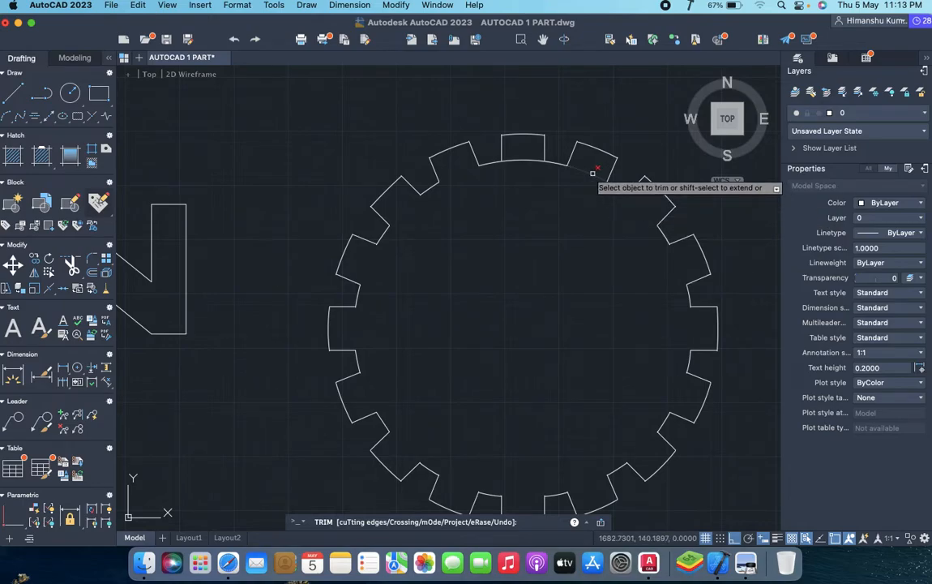
left_click(516, 159)
scroll(602, 266, "down", 4)
middle_click_drag(602, 280, 515, 218)
scroll(515, 220, "up", 2)
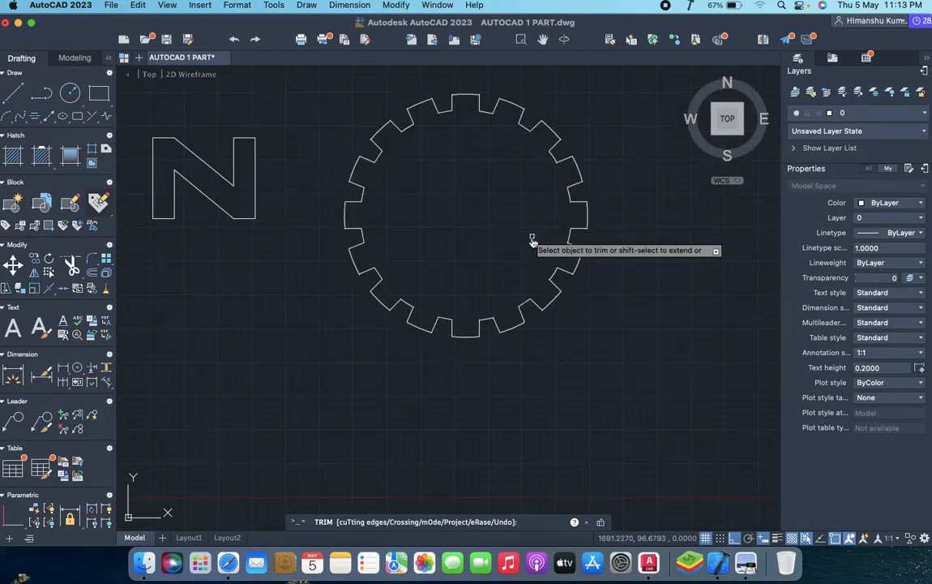
- Check the gear reference and draw a circle of radius 25 at the gear's centre
key("super+Tab")
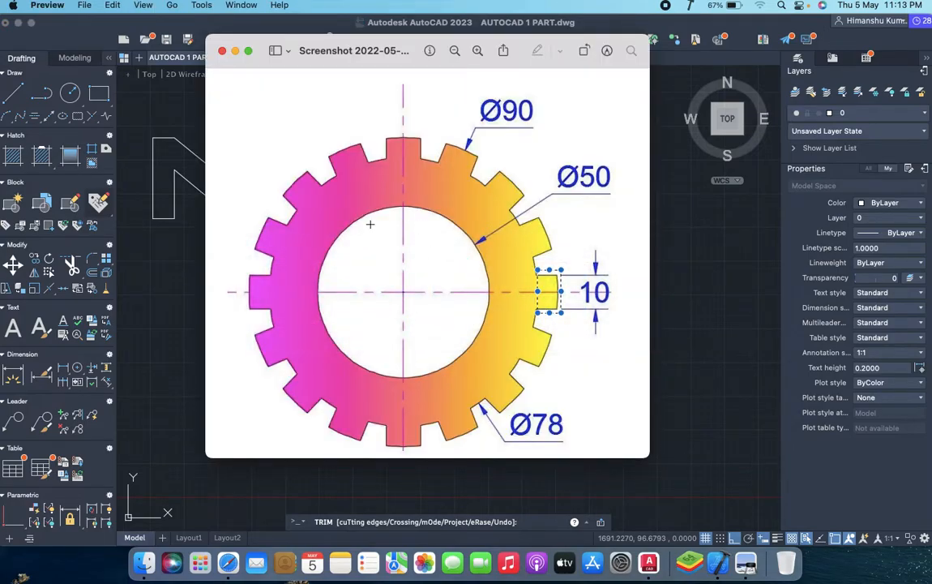
key("super+Tab")
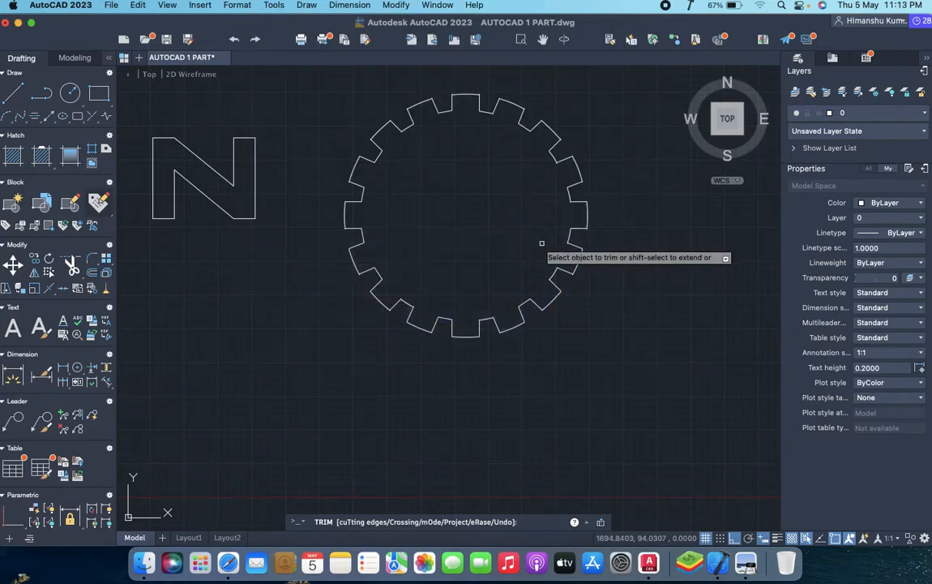
key("Escape")
type("c")
key("Return")
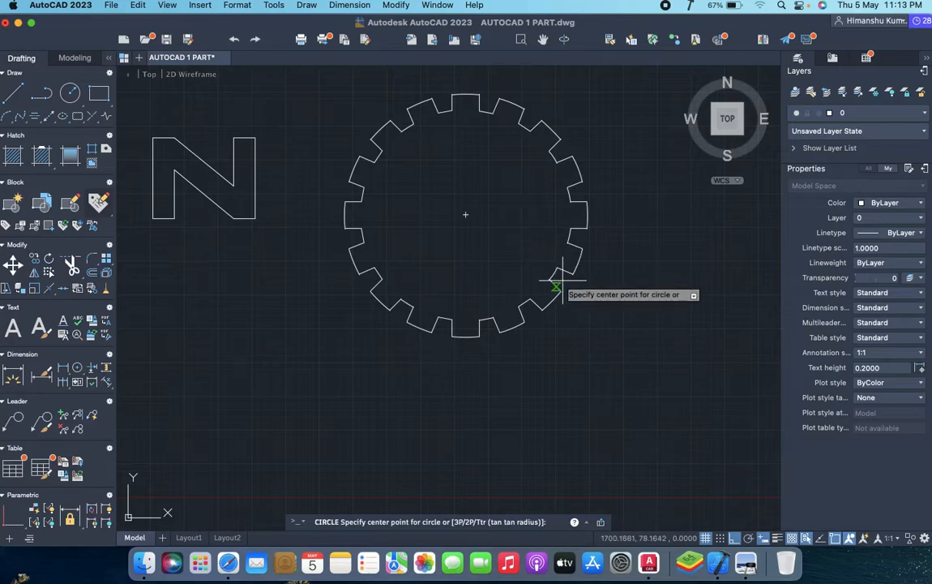
left_click(467, 215)
type("25")
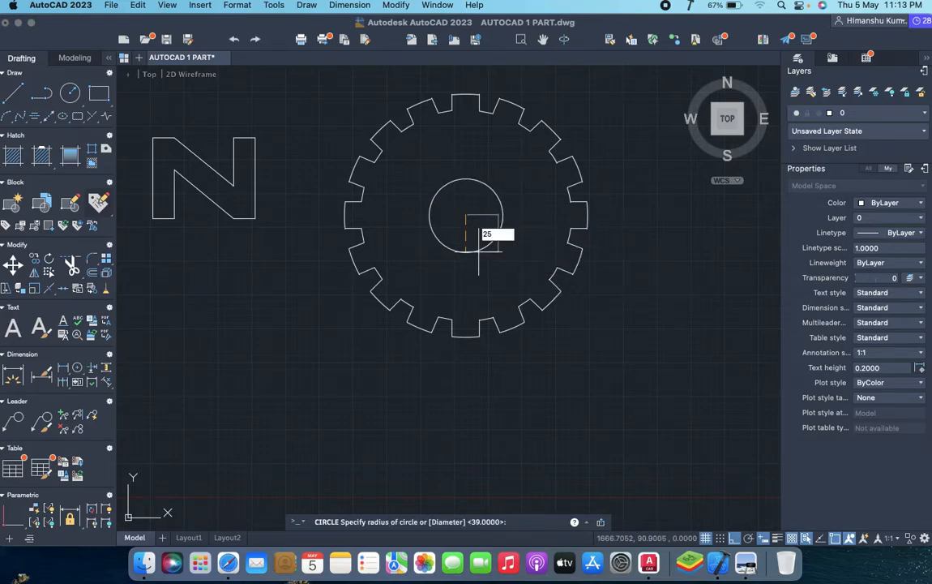
key("Return")
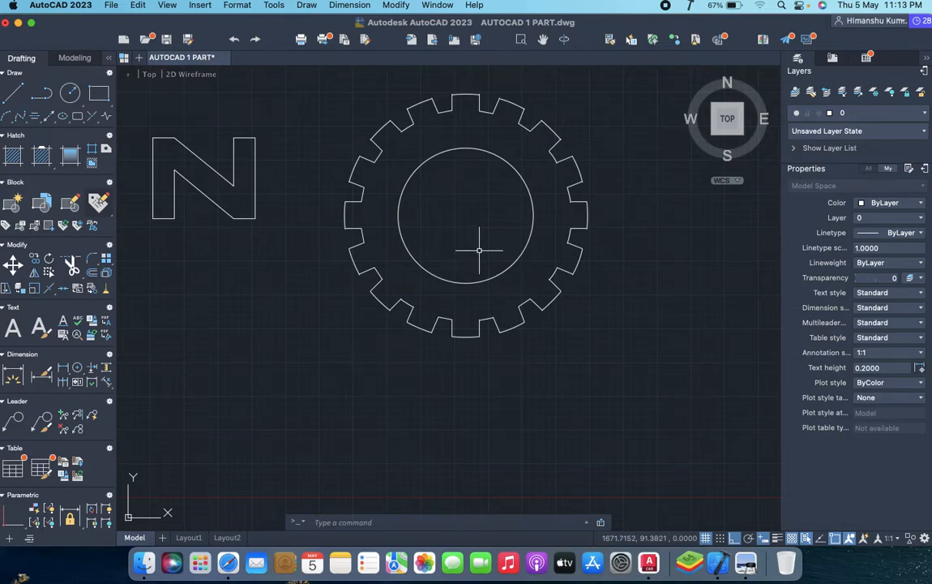
- Fill the area between the gear outline and the inner circle with a red-to-yellow gradient
type("GRA")
key("Return")
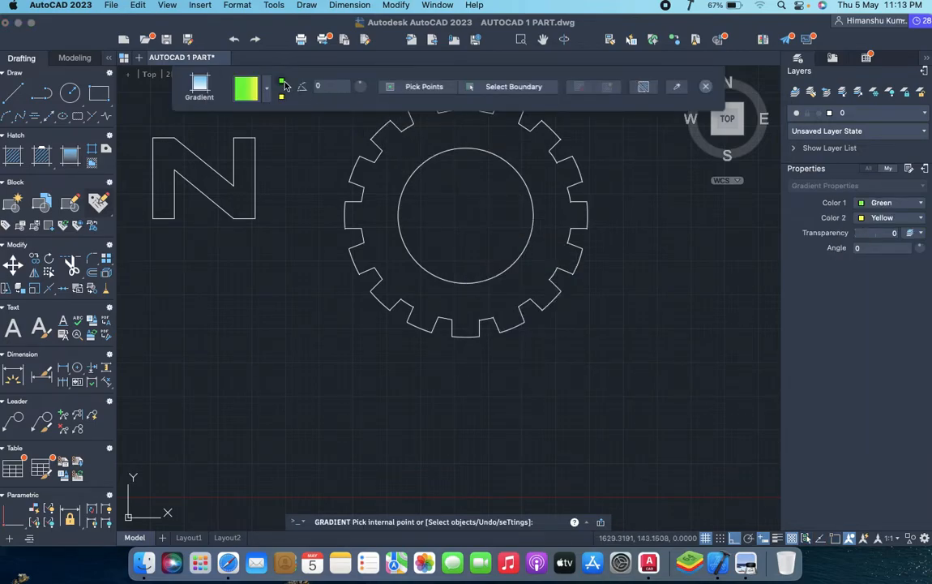
left_click(283, 84)
left_click(297, 98)
left_click(472, 141)
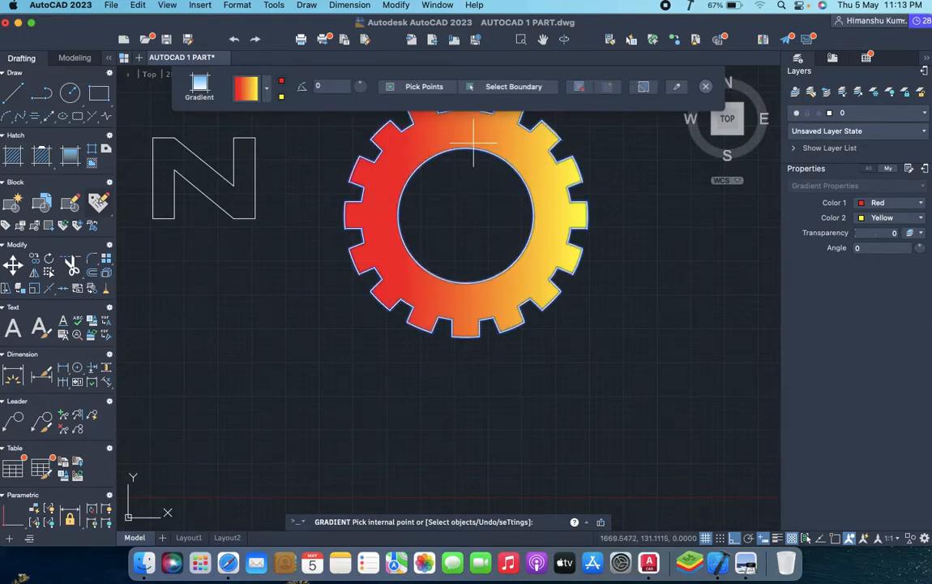
middle_click_drag(589, 265, 595, 348)
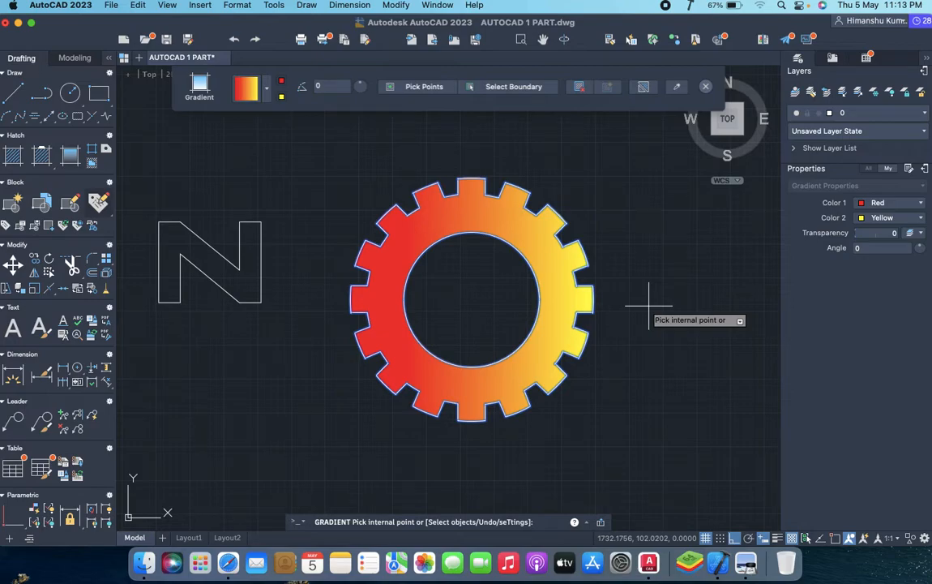
key("Return")
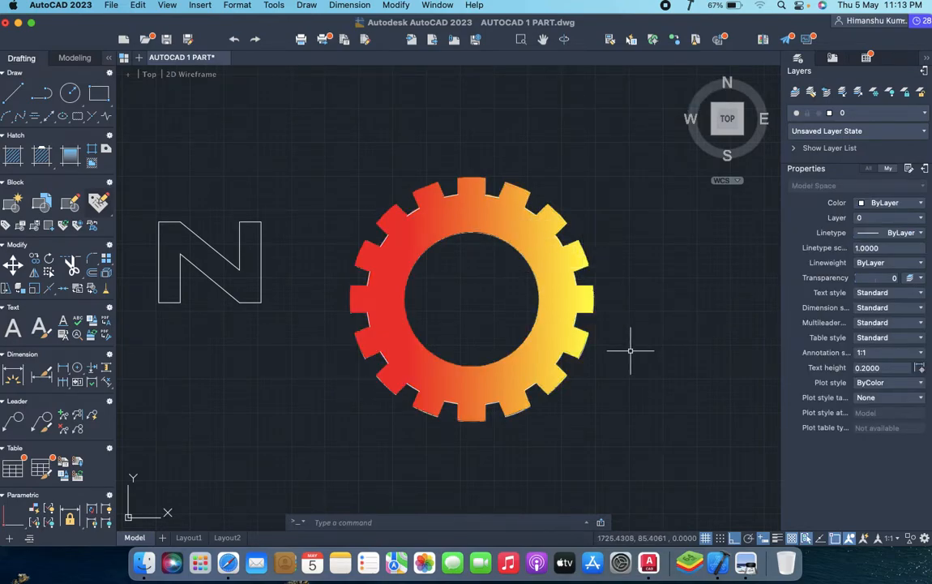
- Add radius dimensions to the tip arc of the tooth right of the top one and to the root arc beside the top tooth
key("super+Tab")
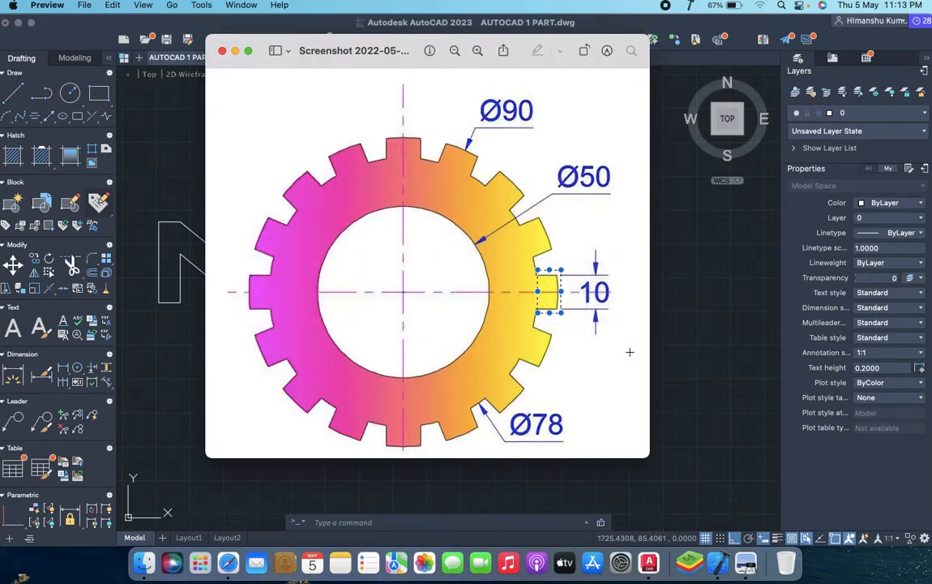
key("super+Tab")
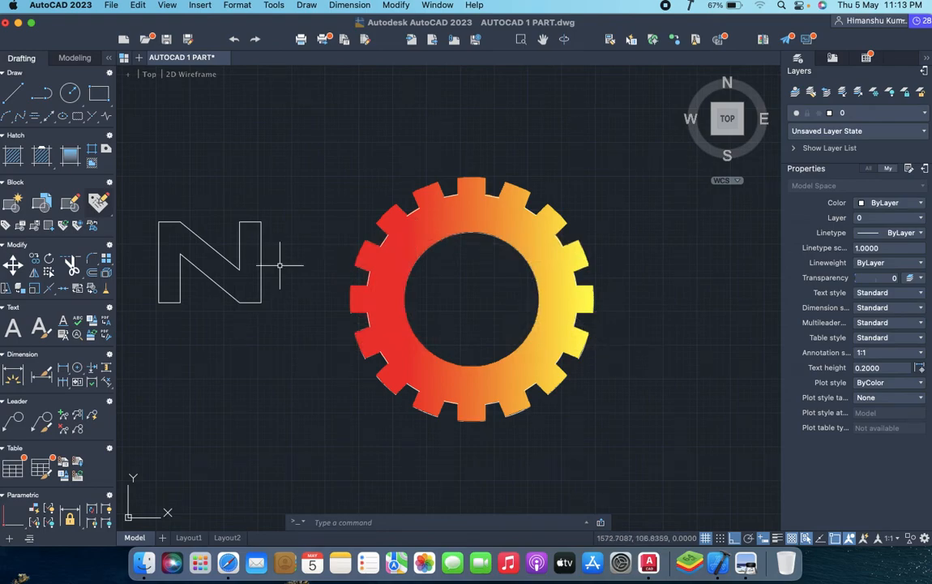
left_click(22, 375)
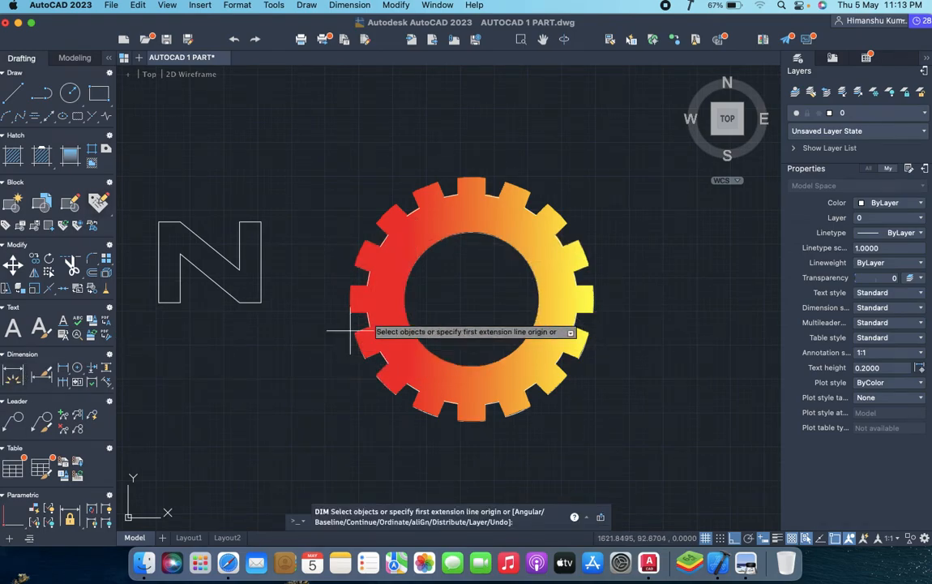
scroll(518, 186, "up", 5)
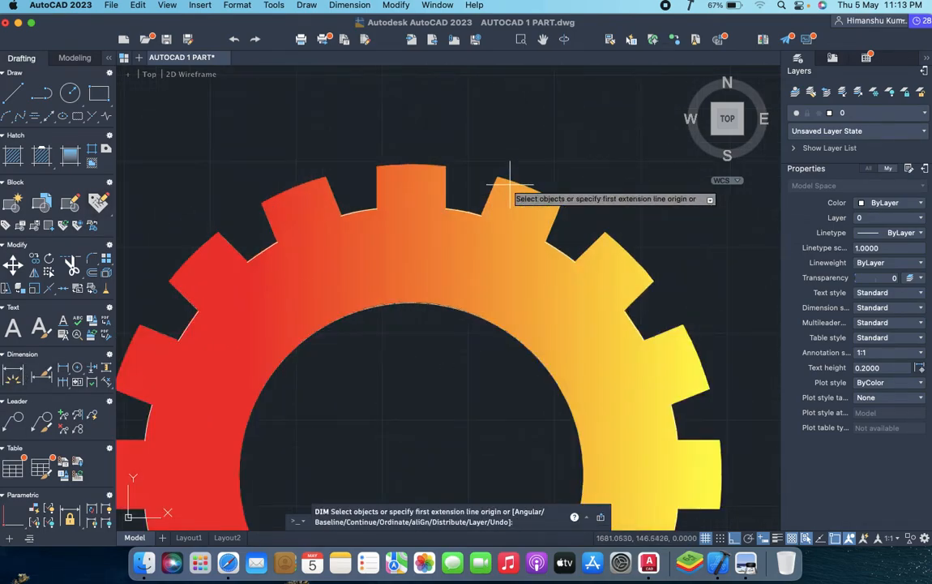
left_click(509, 179)
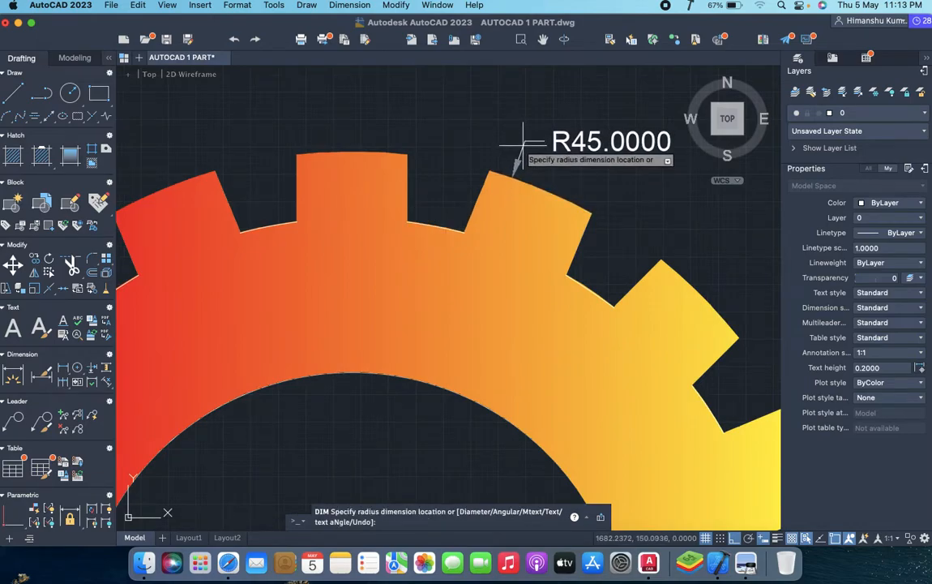
left_click(525, 141)
left_click(420, 222)
left_click(312, 101)
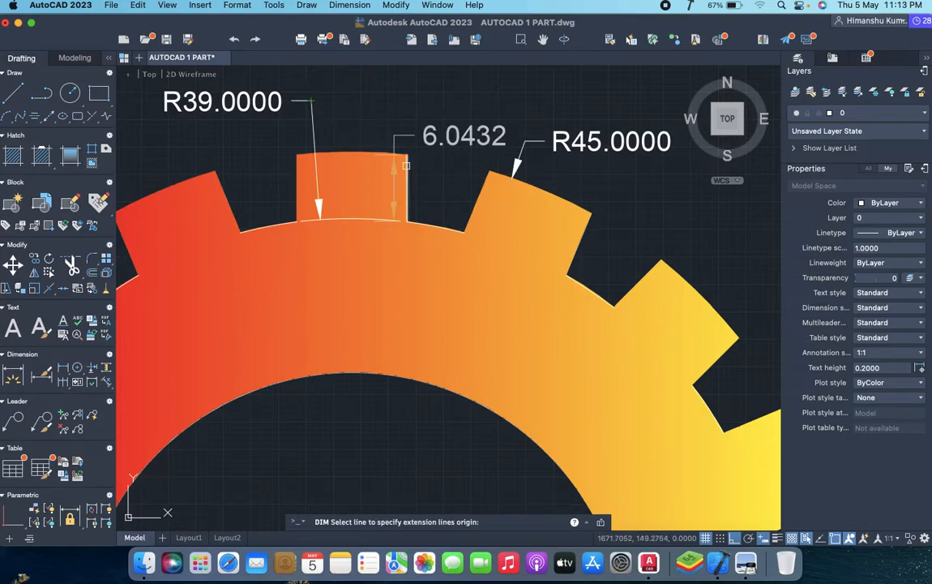
- Add a diameter dimension to the gear's inner circle, placing its text inside the hole
left_click(470, 414)
left_click(463, 420)
key("Escape")
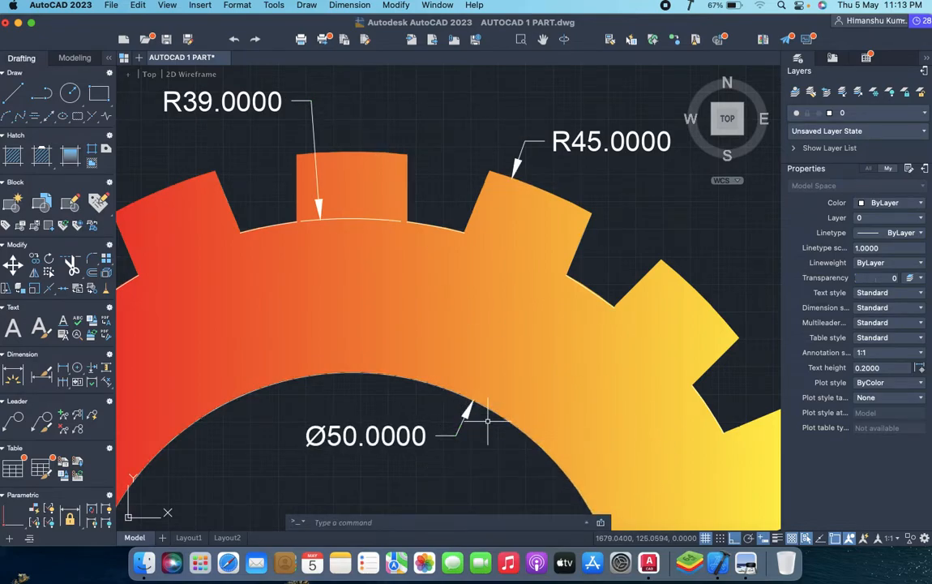
scroll(487, 422, "down", 4)
middle_click_drag(489, 436, 443, 267)
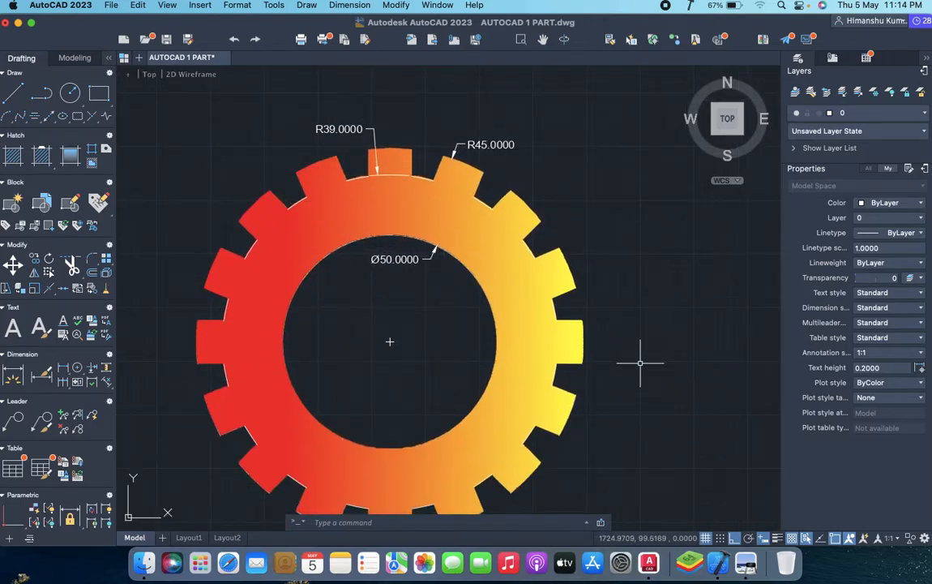
- Close the gear reference image and open the six-notched wheel screenshot from the AutoCAD folder in Preview
key("super+Tab")
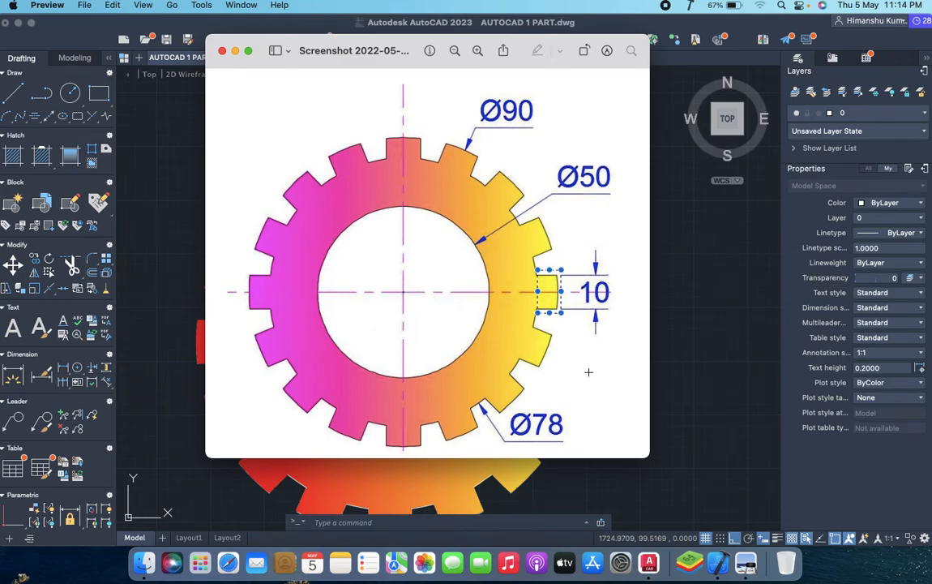
left_click(225, 51)
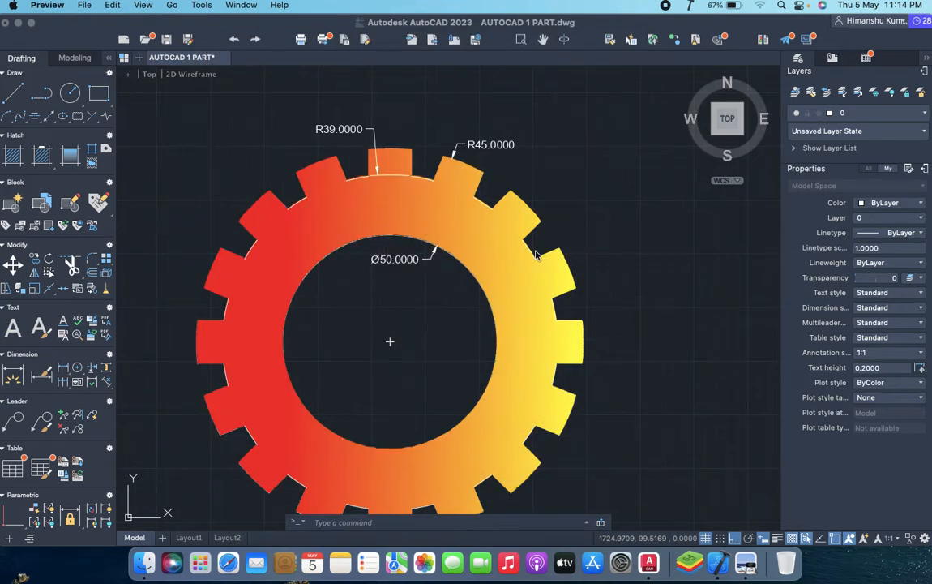
key("super+Tab")
key("super+Tab")
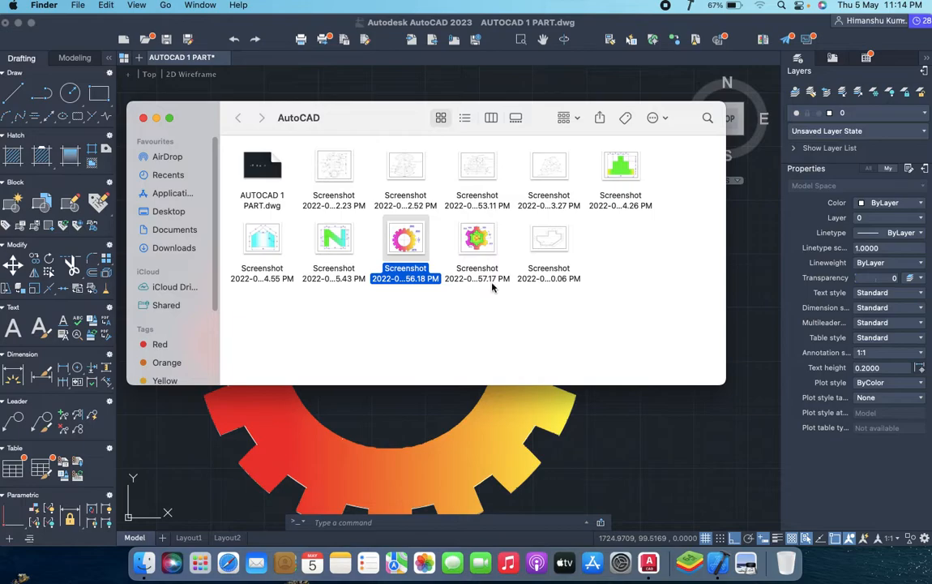
left_click(485, 252)
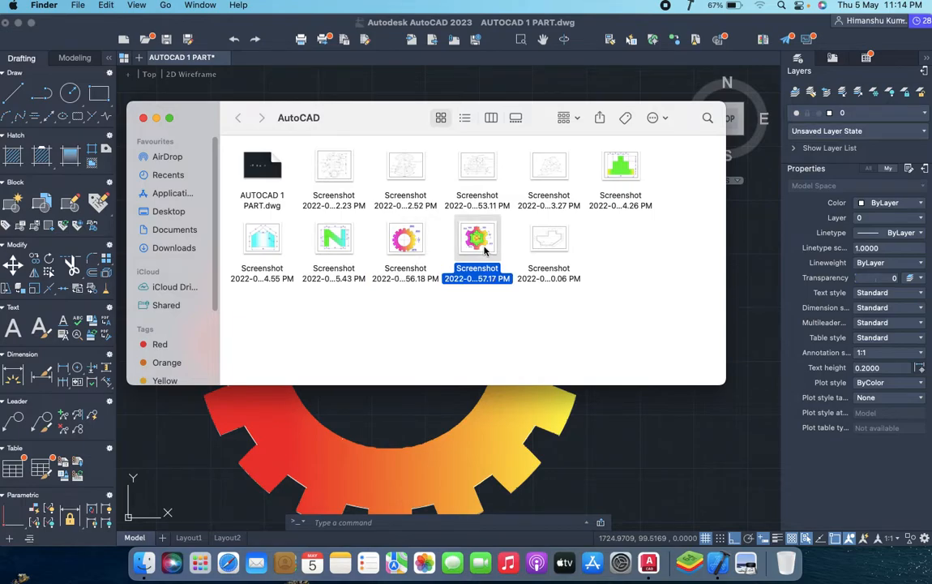
double_click(484, 252)
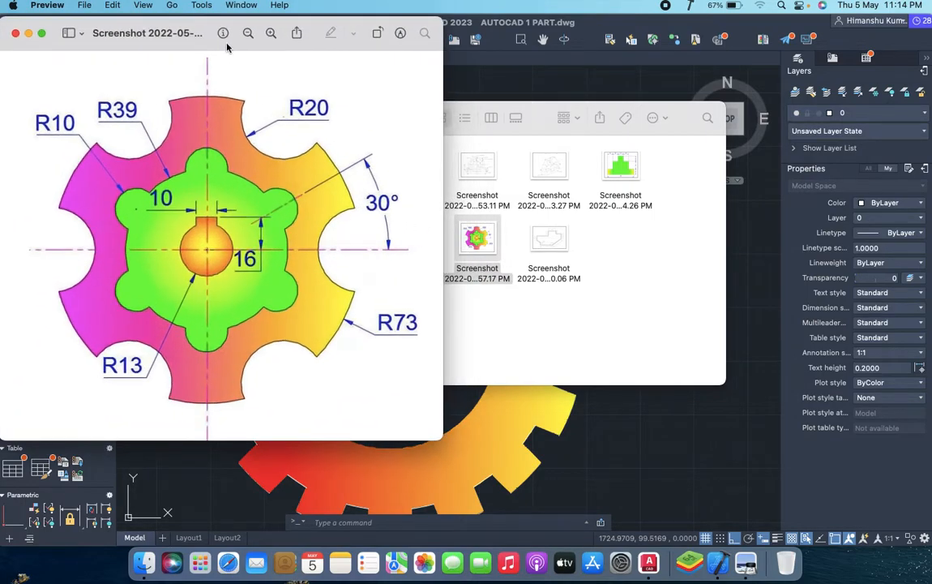
left_click_drag(187, 32, 354, 76)
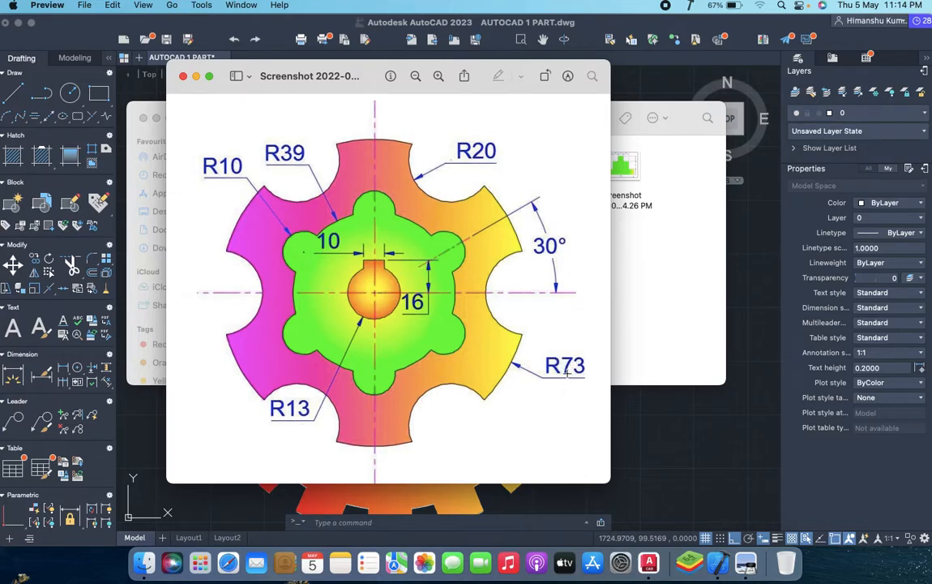
- Switch back to AutoCAD and draw a circle of radius 73 in the empty space to the right of the gear
key("super+Tab")
key("super+Tab")
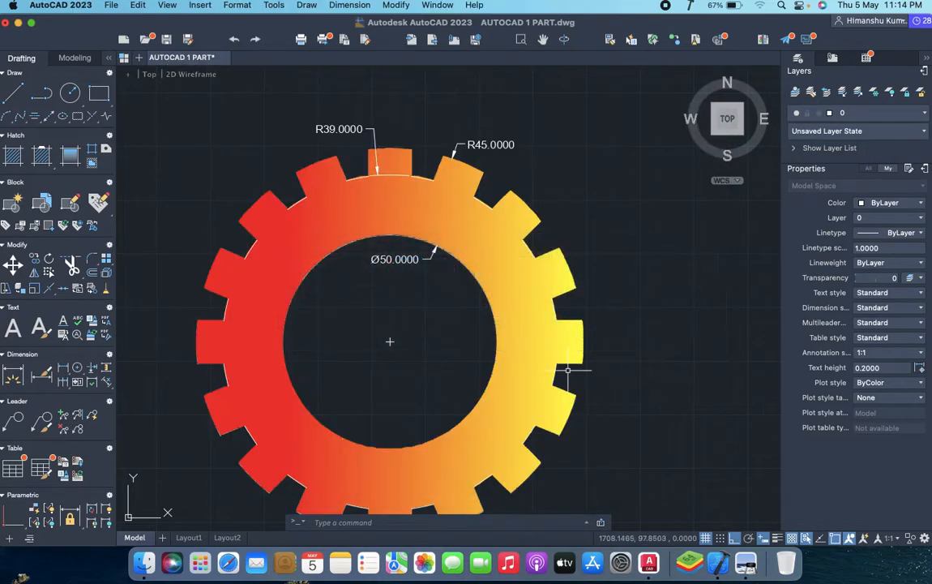
scroll(642, 341, "down", 5)
middle_click_drag(643, 342, 51, 259)
type("c")
key("Return")
left_click(453, 276)
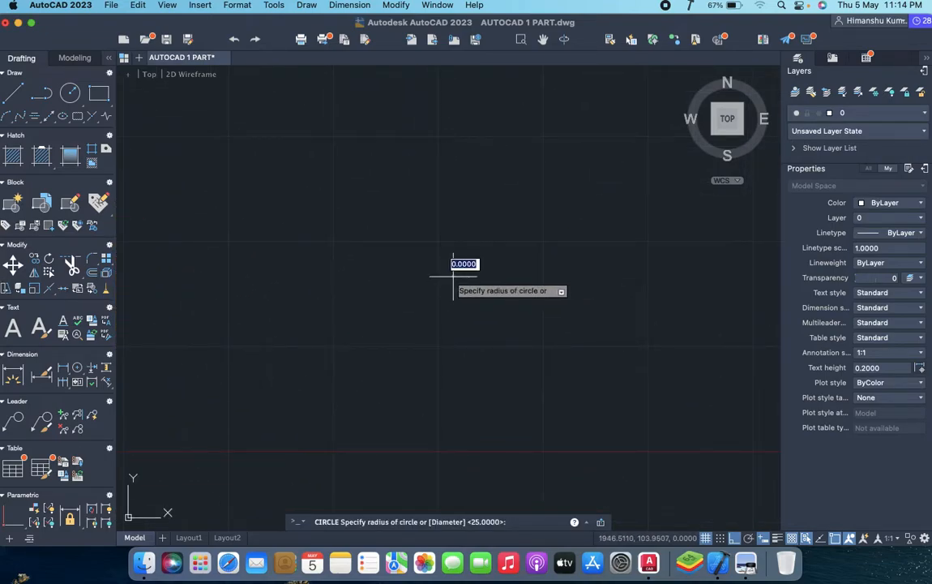
type("73")
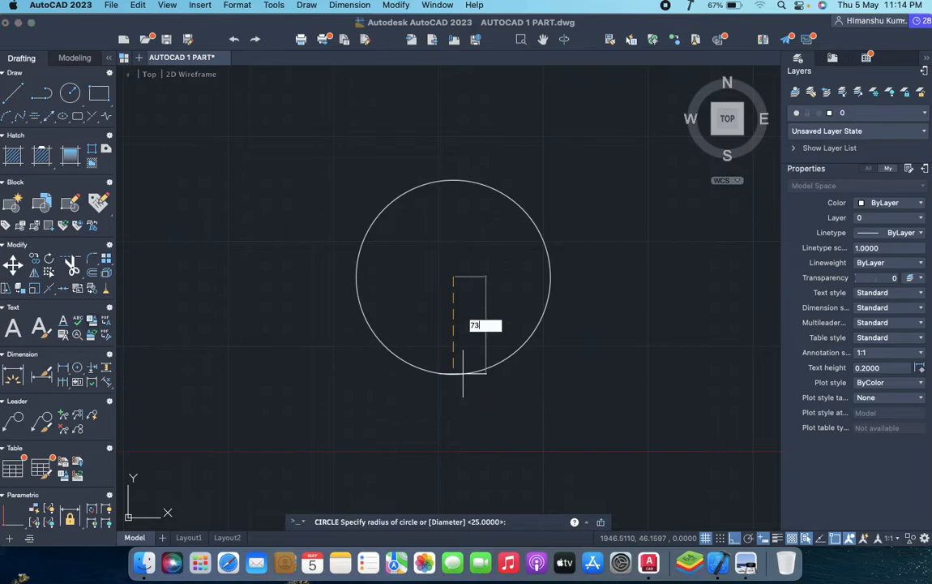
key("Return")
- Check the notch radius in the reference and draw a circle of radius 20 centred on the large circle's right quadrant
key("super+Tab")
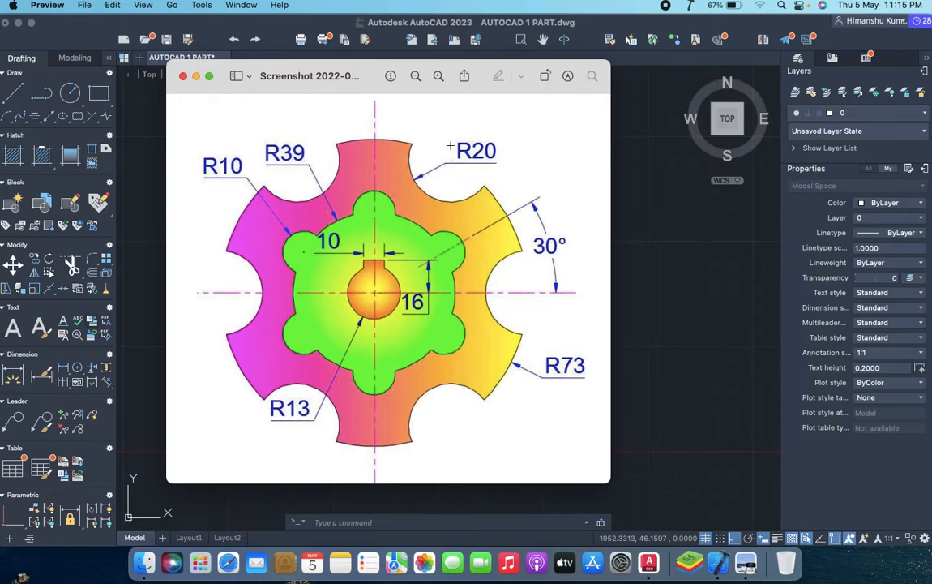
key("super+Tab")
type("d")
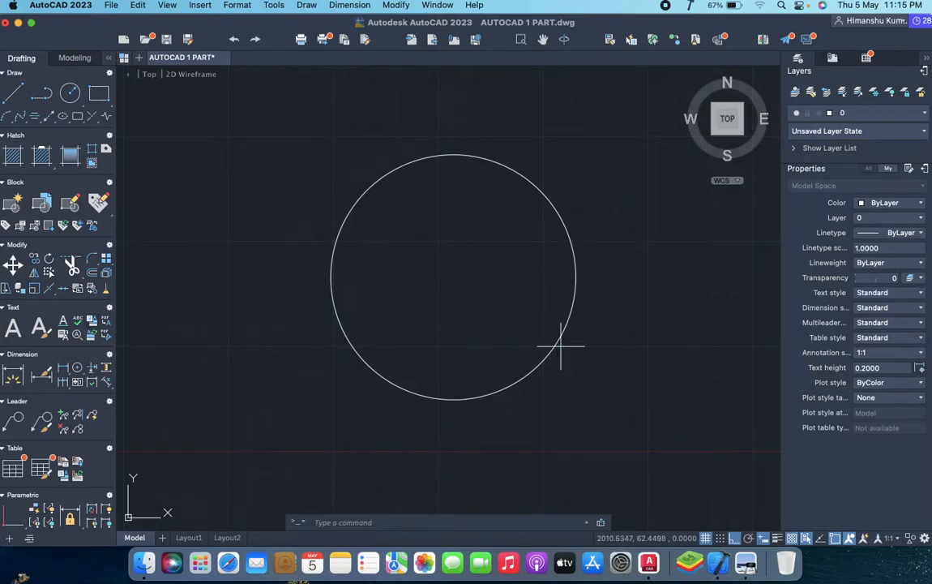
key("Return")
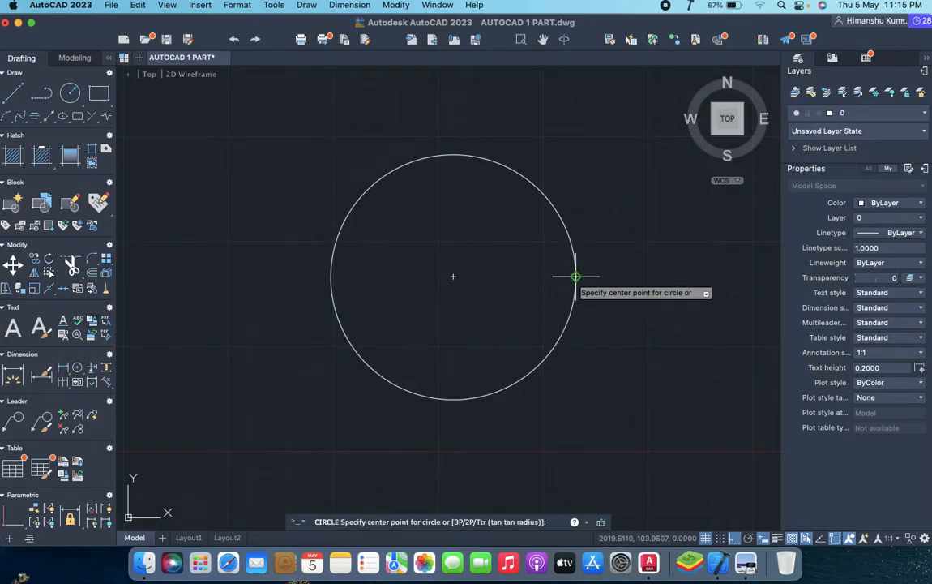
left_click(576, 276)
type("20")
key("Return")
- Trim the small circle's outer arc and the large circle's arc inside it to form an inward notch
type("tr")
key("Return")
left_click(613, 290)
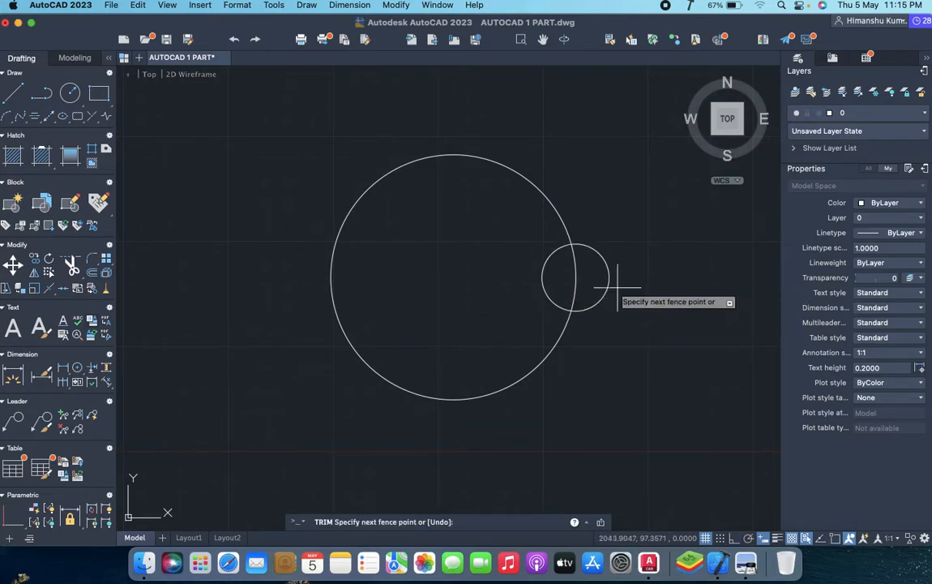
left_click(604, 283)
key("Return")
left_click(575, 275)
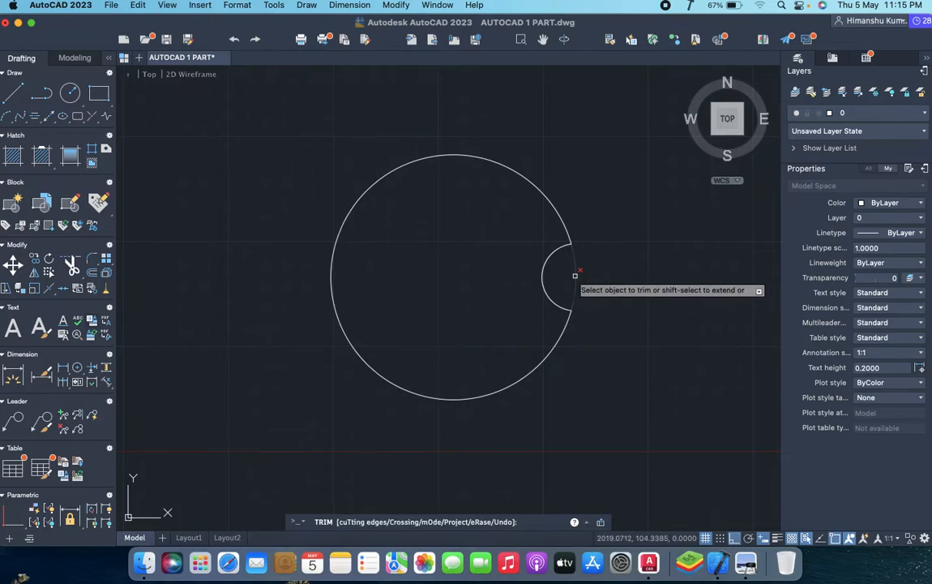
- Examine the arrangement of the six notches in the wheel reference image and switch back to AutoCAD
key("super+Tab")
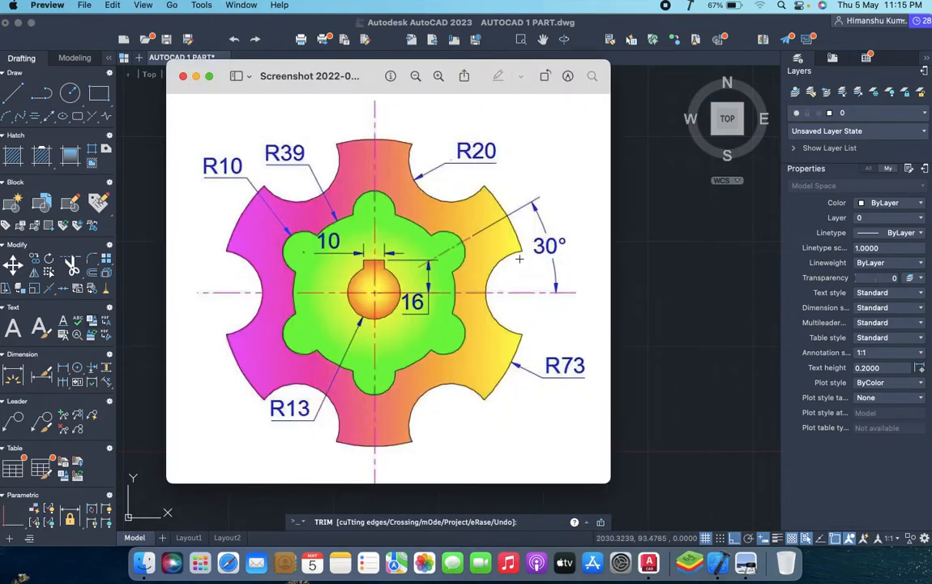
key("super+Tab")
key("super+Tab")
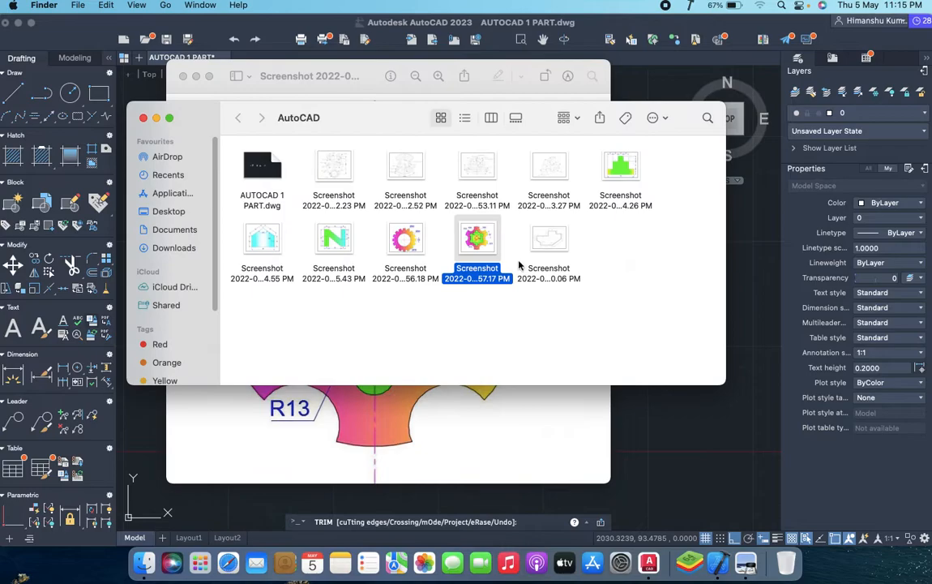
key("super+Tab")
key("super+Tab")
key("super+Tab")
key("super+Tab")
key("super+Tab")
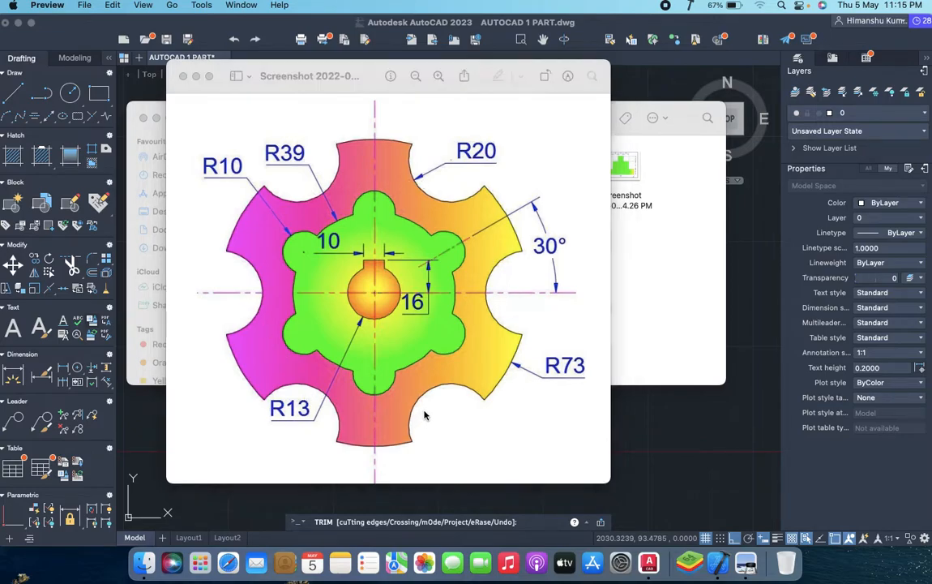
key("super+Tab")
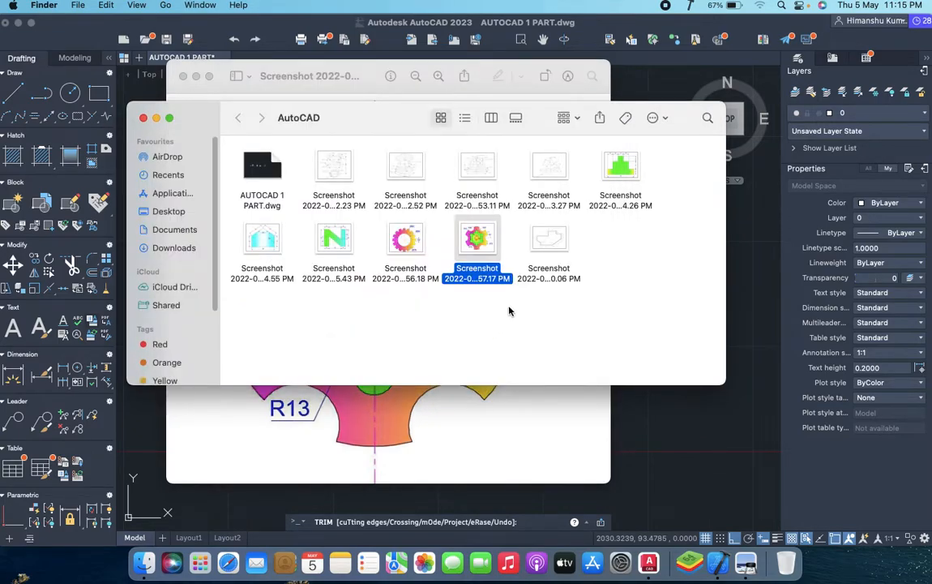
key("super+Tab")
key("super+Tab")
key("super+Tab")
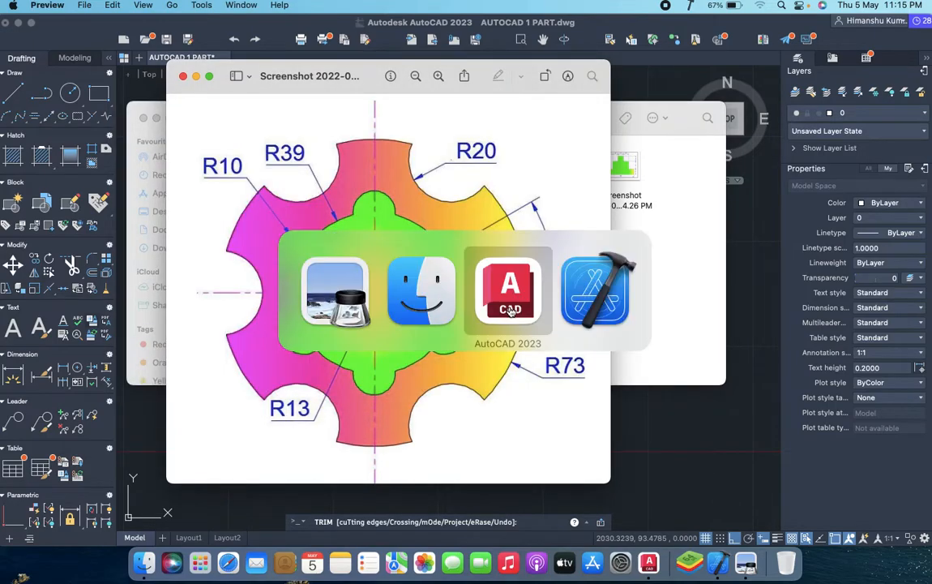
- Create a polar array of the R20 notch arc with 6 items over 360° around the large circle's centre
key("Escape")
left_click(571, 278)
left_click(529, 300)
type("ar")
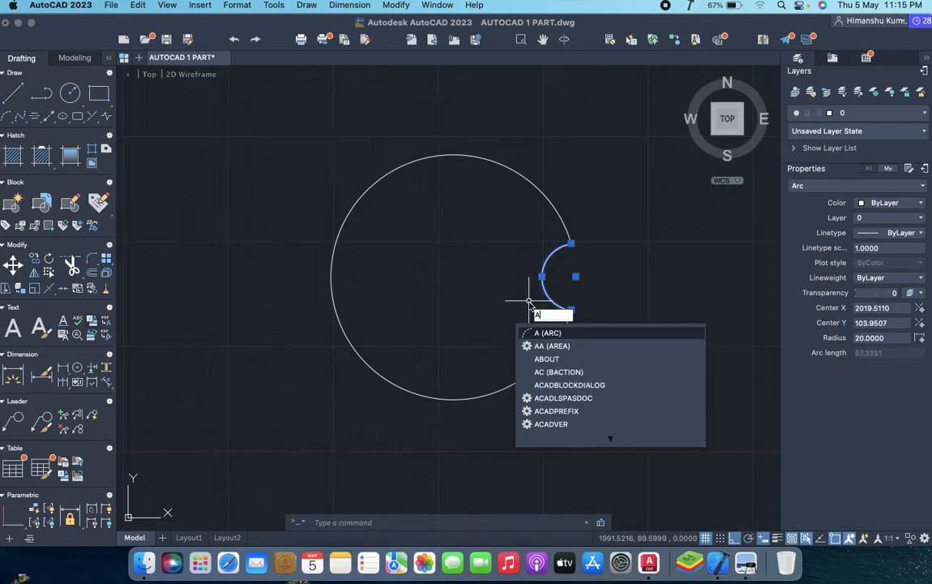
key("Return")
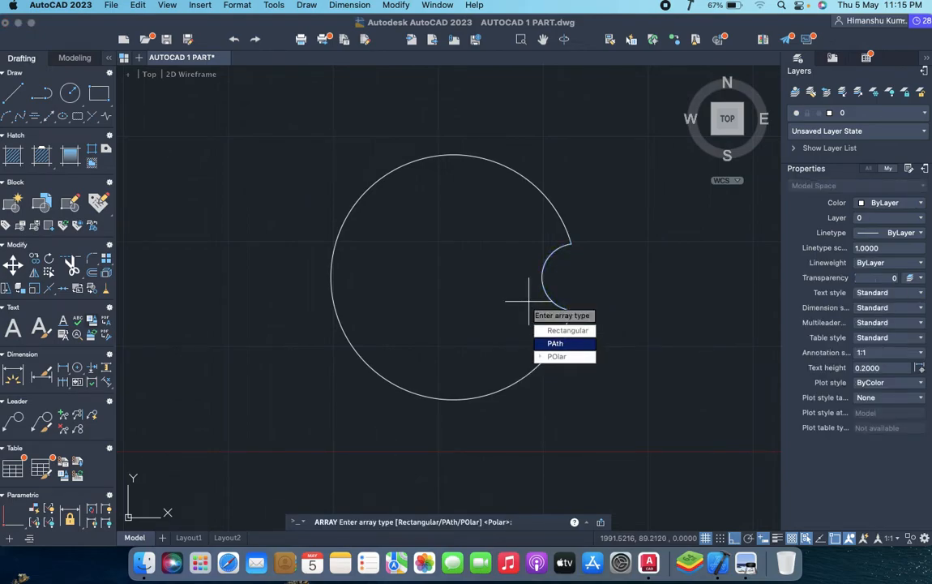
left_click(556, 357)
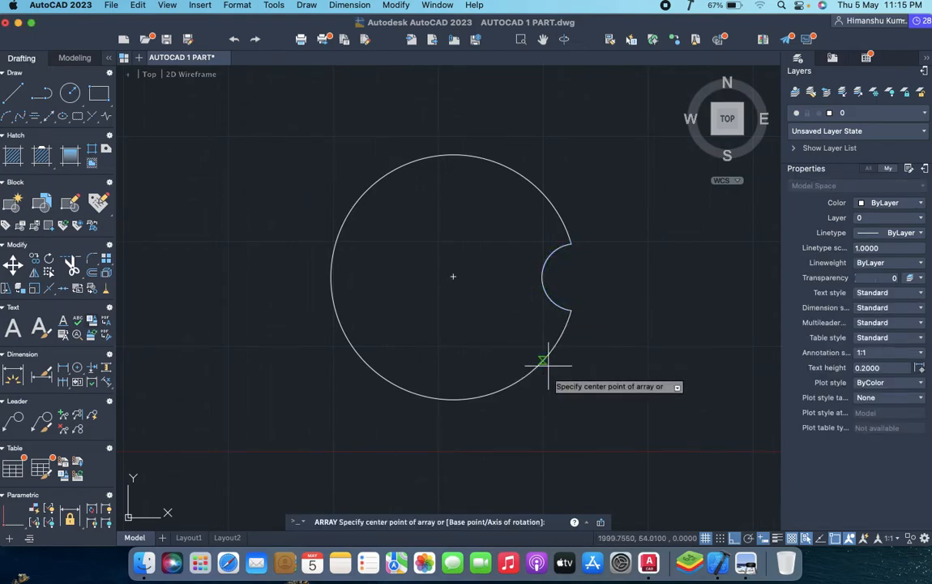
left_click(453, 276)
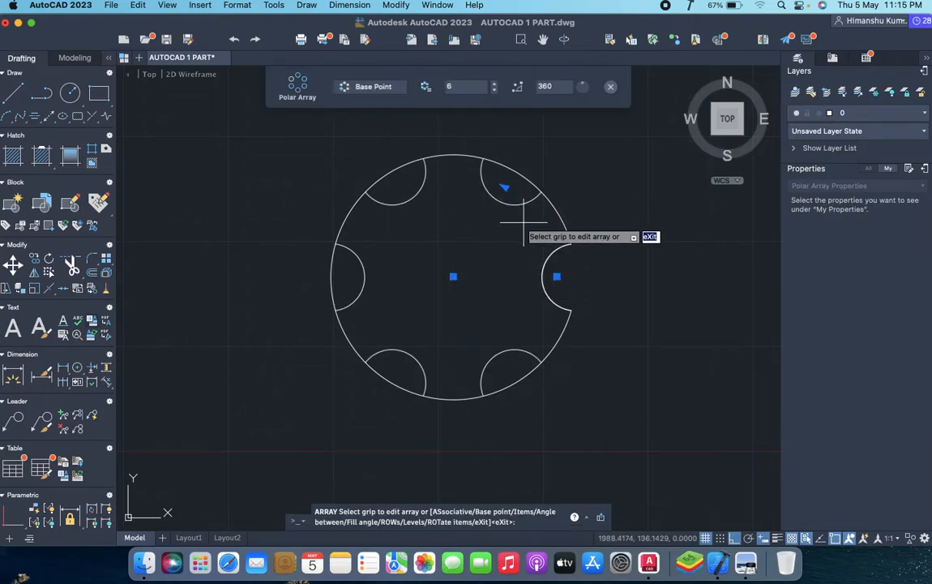
key("Return")
- Trim the large circle's arcs spanning the arrayed notches to open all the notches in the outline
type("TR")
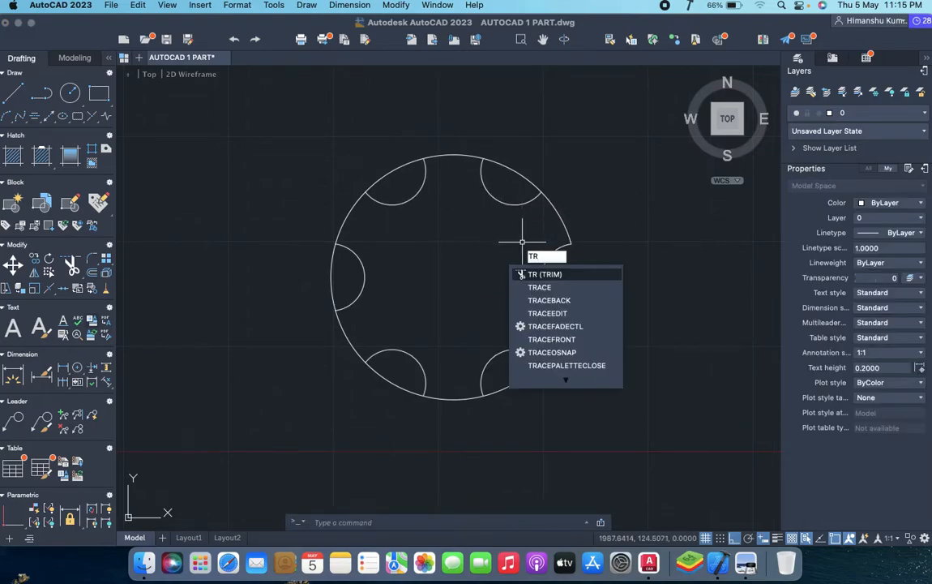
key("Return")
left_click(406, 162)
left_click(331, 279)
left_click(410, 391)
left_click(488, 381)
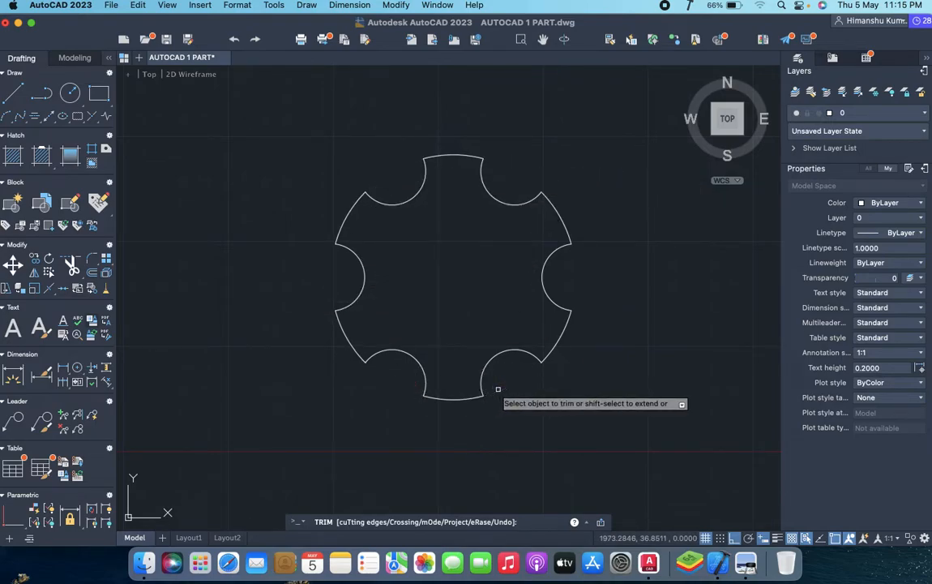
- Check the inner circle's radius in the reference and draw a circle of radius 39 at the wheel's centre
key("super+Tab")
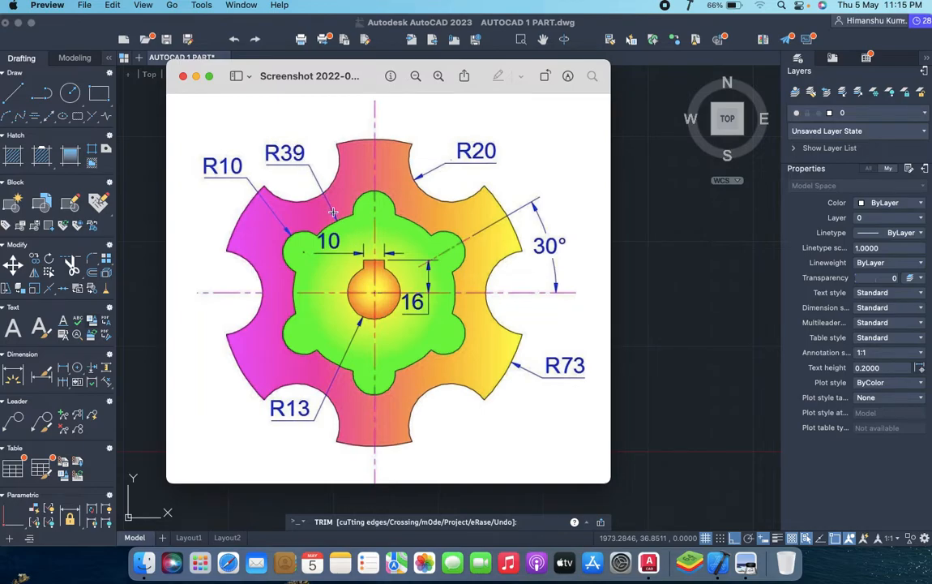
key("super+Tab")
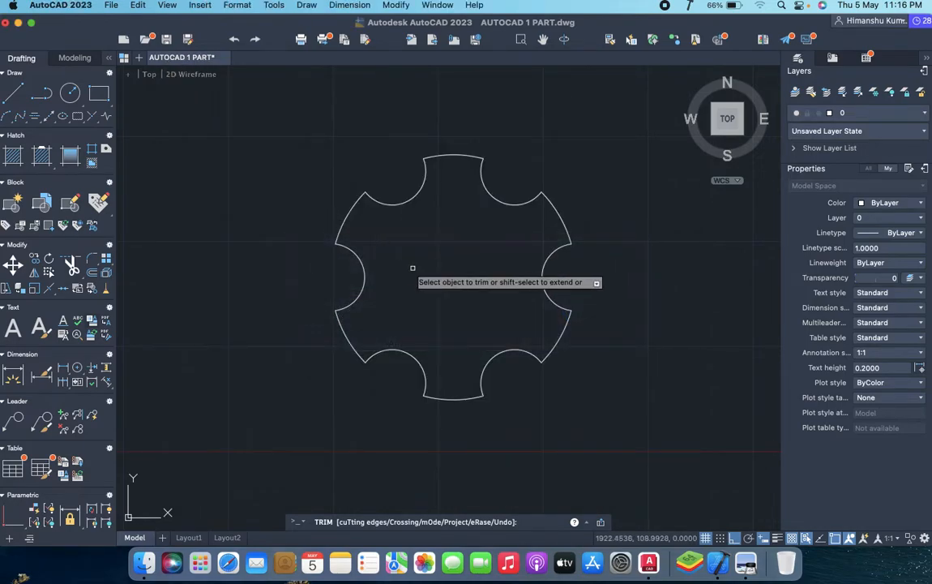
key("Escape")
type("c")
key("Return")
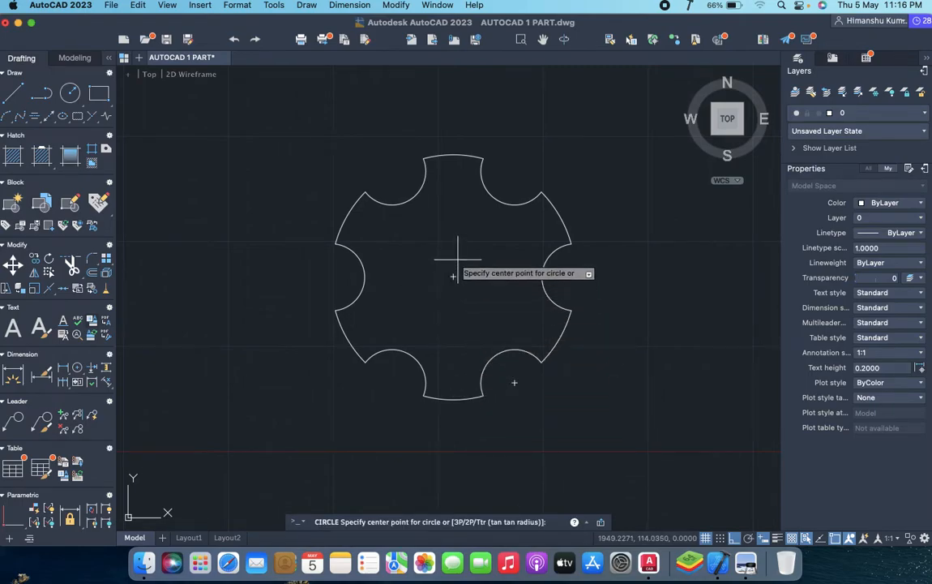
left_click(453, 276)
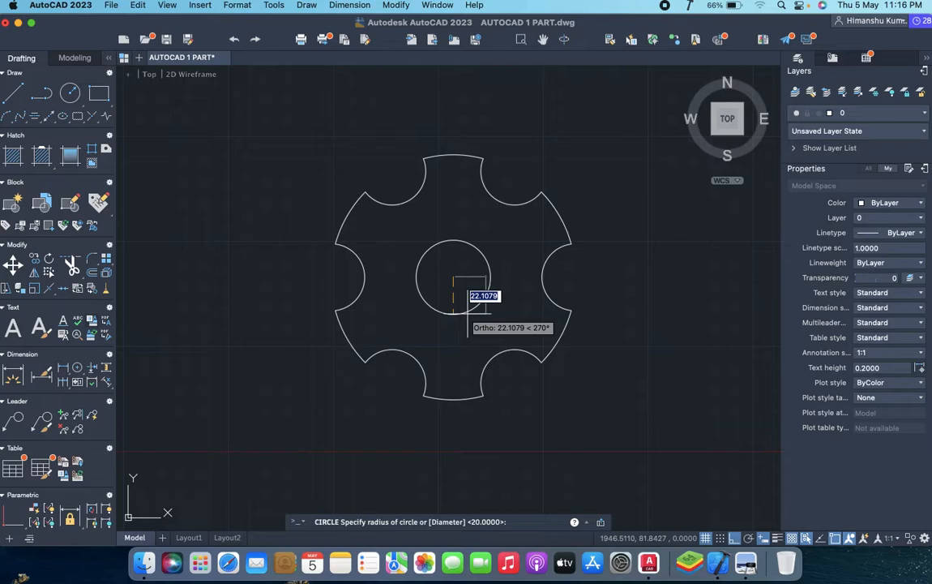
type("35")
key("Return")
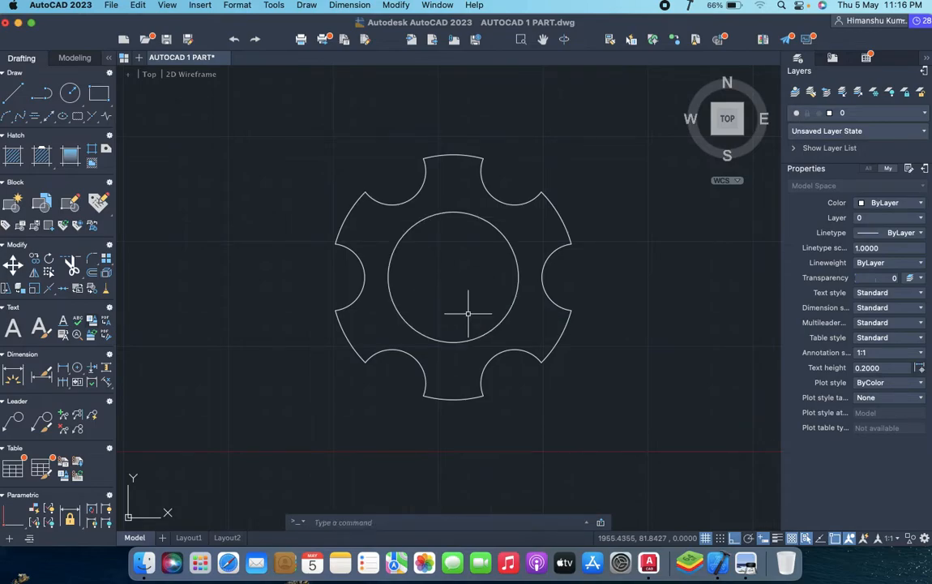
- Check the lobe radius in the reference and draw a circle of radius 10 centred on the R39 circle's top quadrant
key("super+Tab")
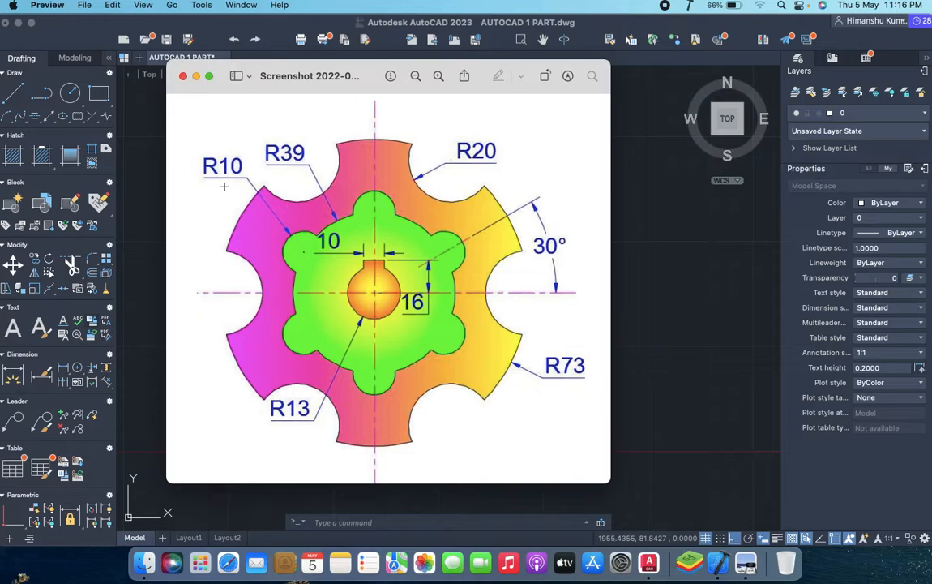
key("super+Tab")
type("c")
key("Return")
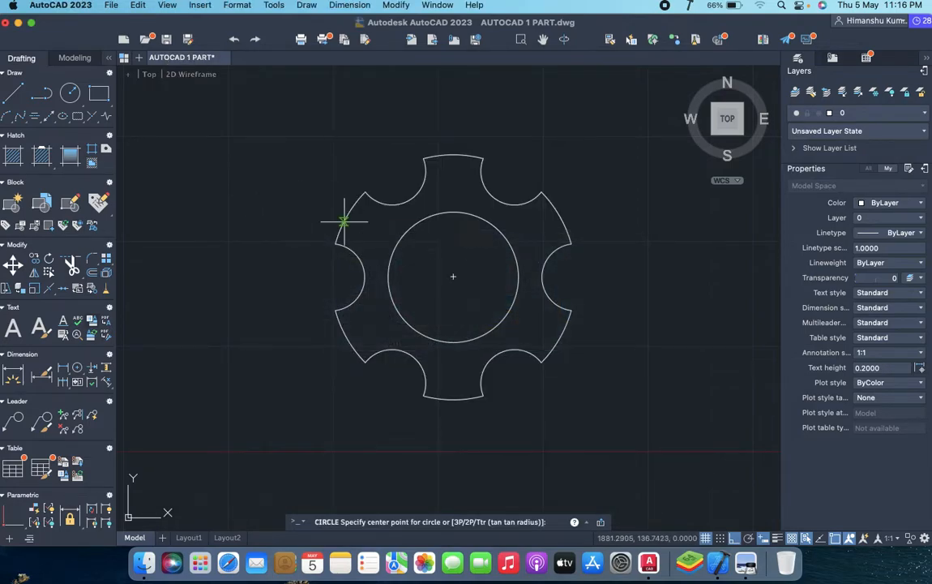
left_click(453, 211)
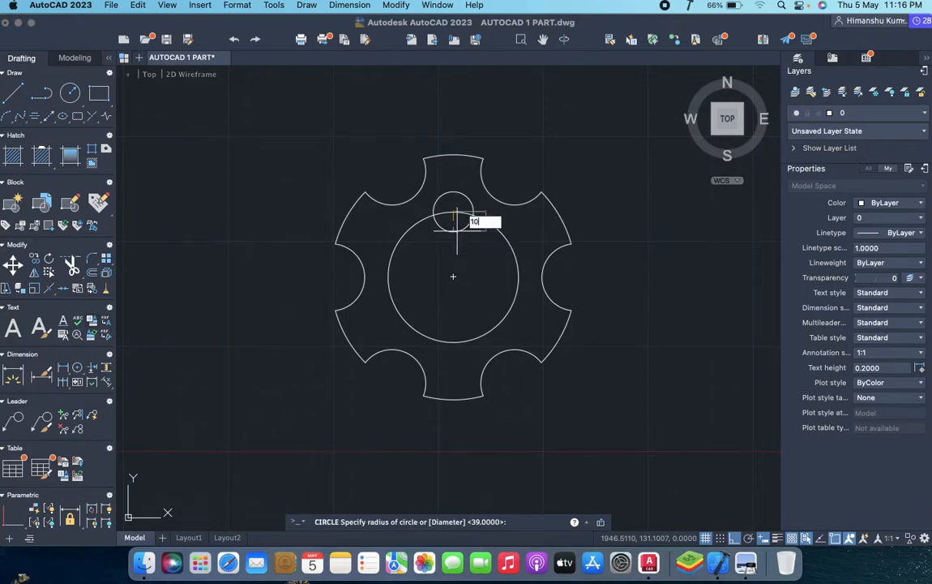
key("Return")
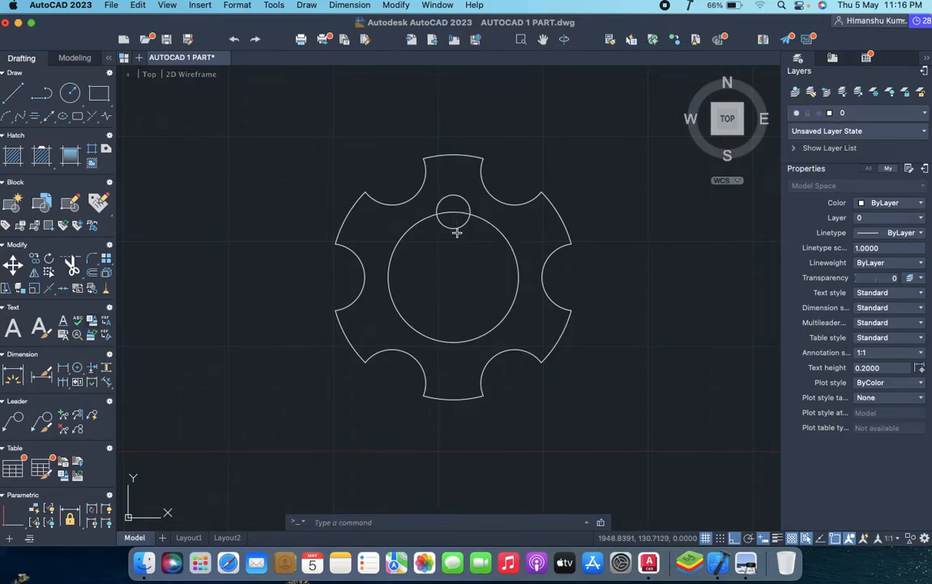
- Compare with the reference and trim the R10 circle's inner arc and the R39 circle's arc inside it to form an outward lobe
key("super+Tab")
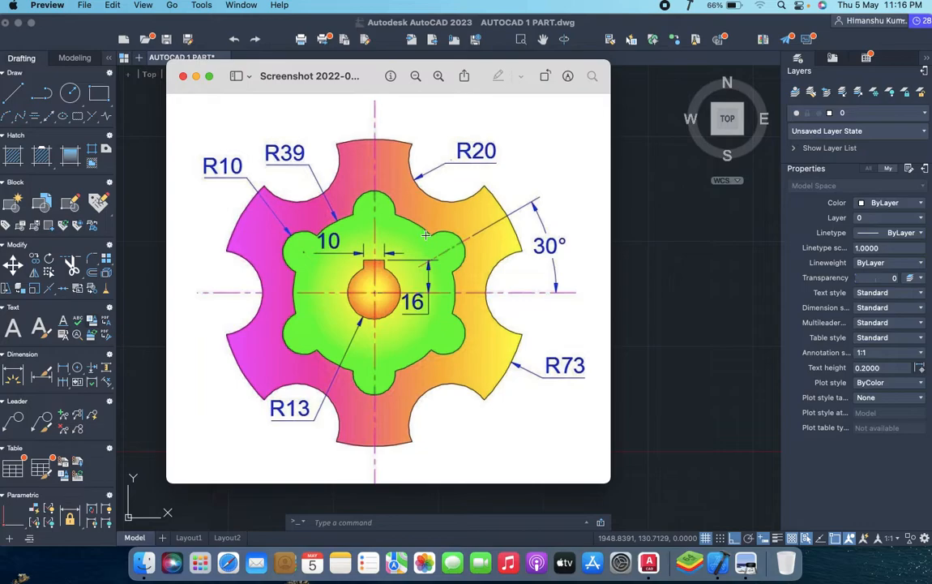
key("super+Tab")
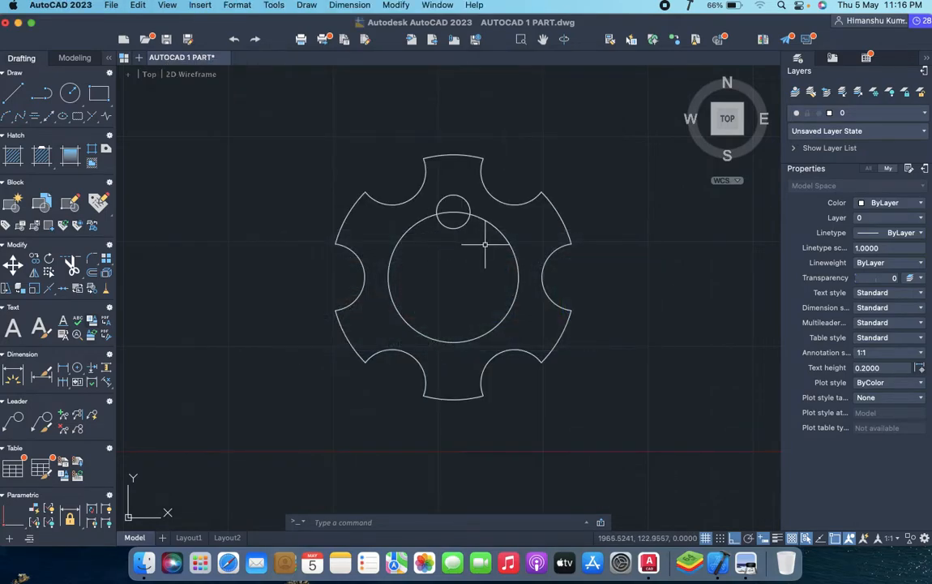
type("tr")
key("Return")
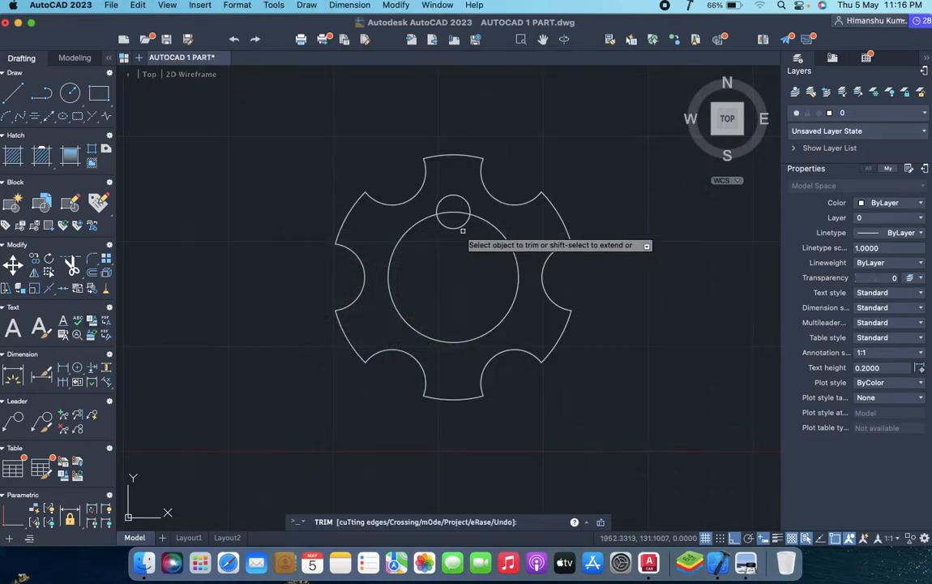
left_click(457, 229)
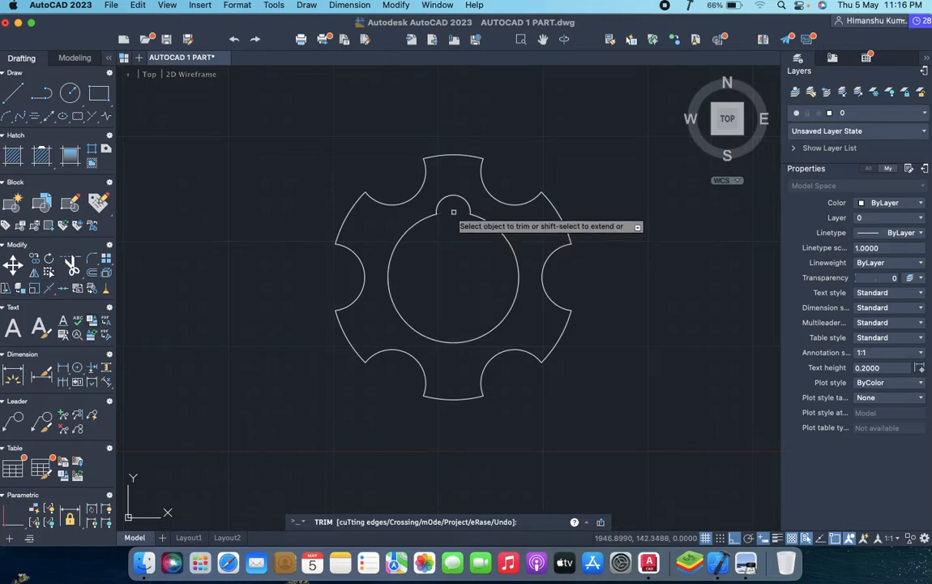
key("Escape")
- Create a polar array of the R10 lobe arc with 6 items over 360° around the wheel's centre
left_click(453, 199)
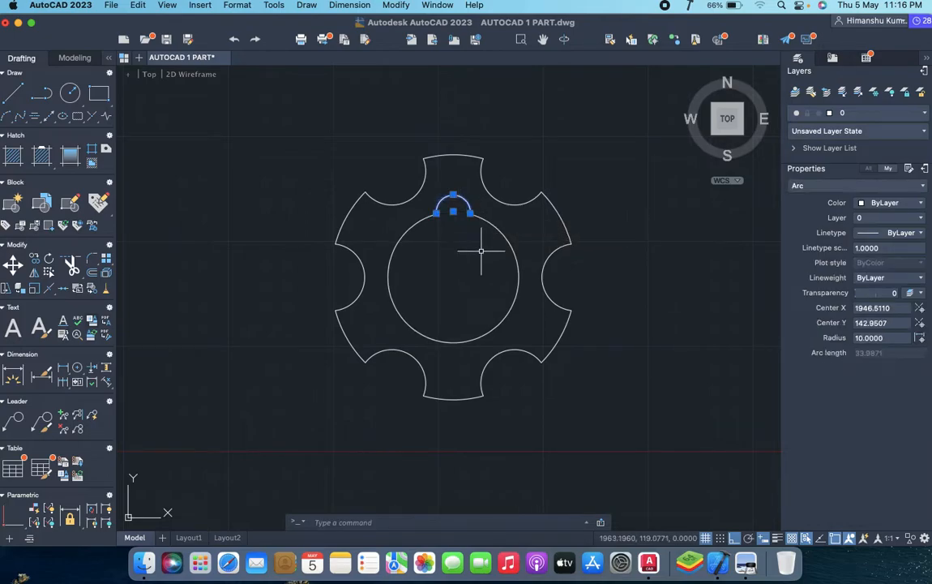
type("AR")
key("Return")
key("Down")
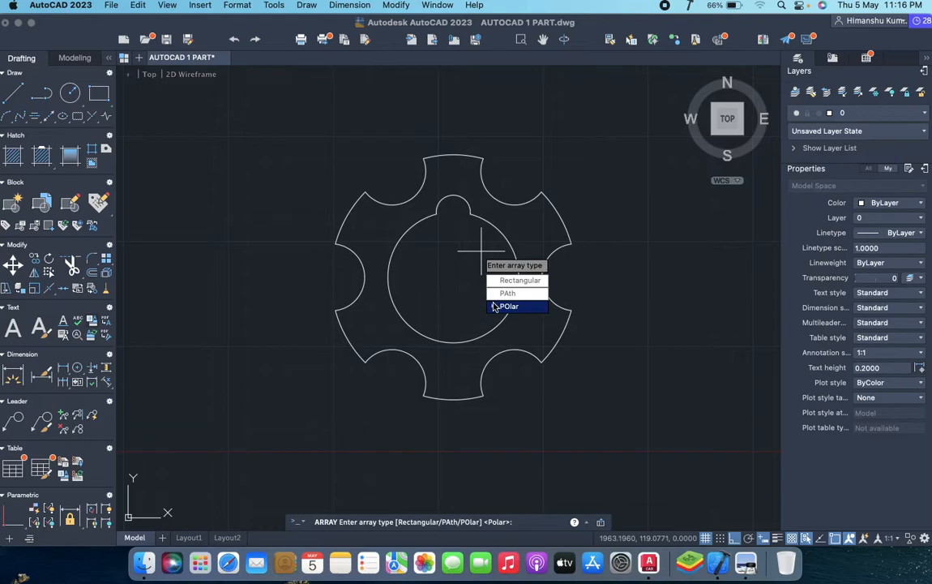
key("Return")
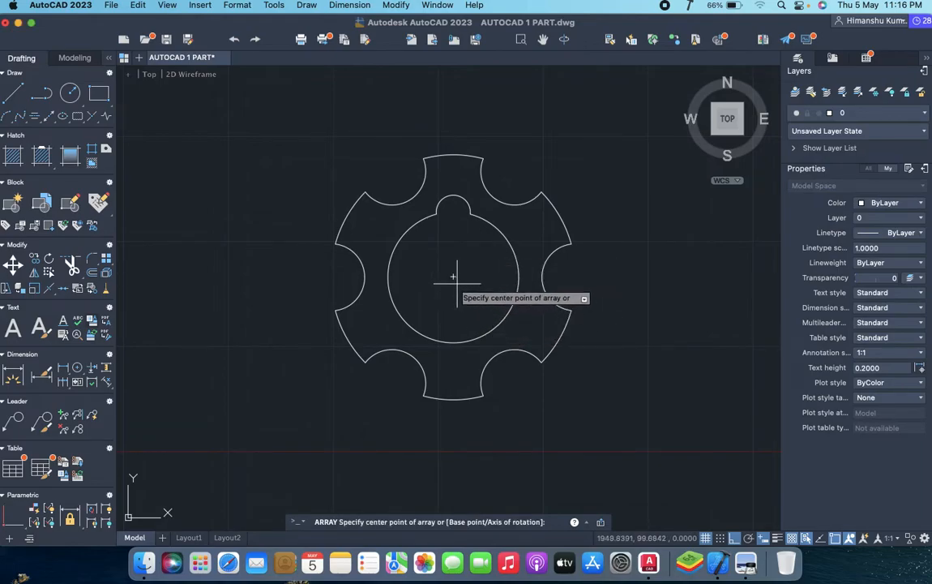
left_click(453, 276)
key("Return")
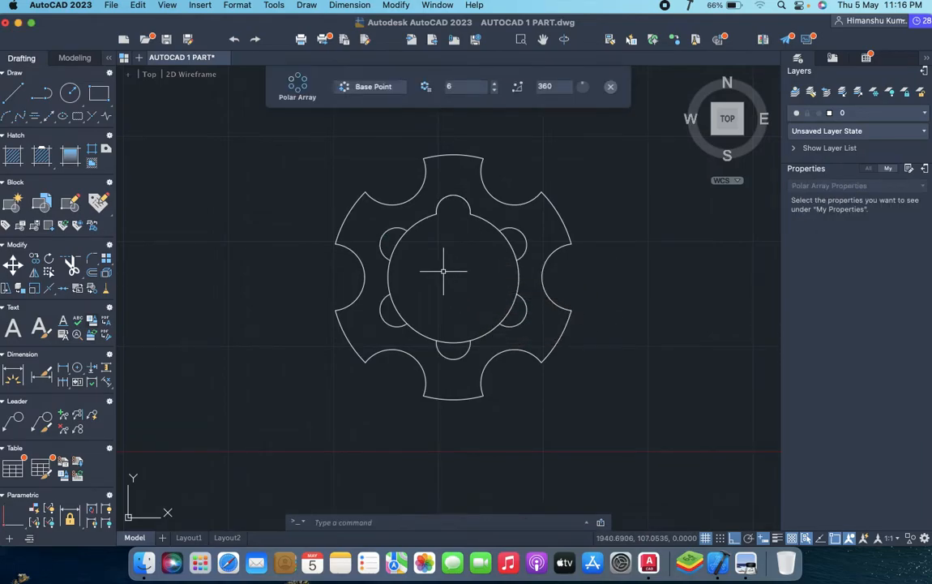
- Trim the R39 circle's arcs inside the five arrayed lobes to form one continuous lobed outline
type("TR")
key("Return")
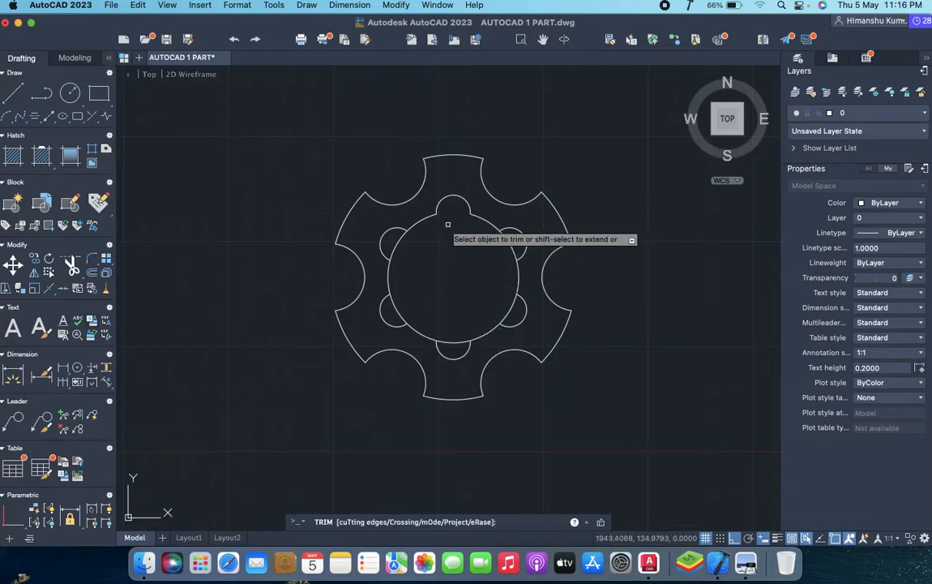
left_click(402, 238)
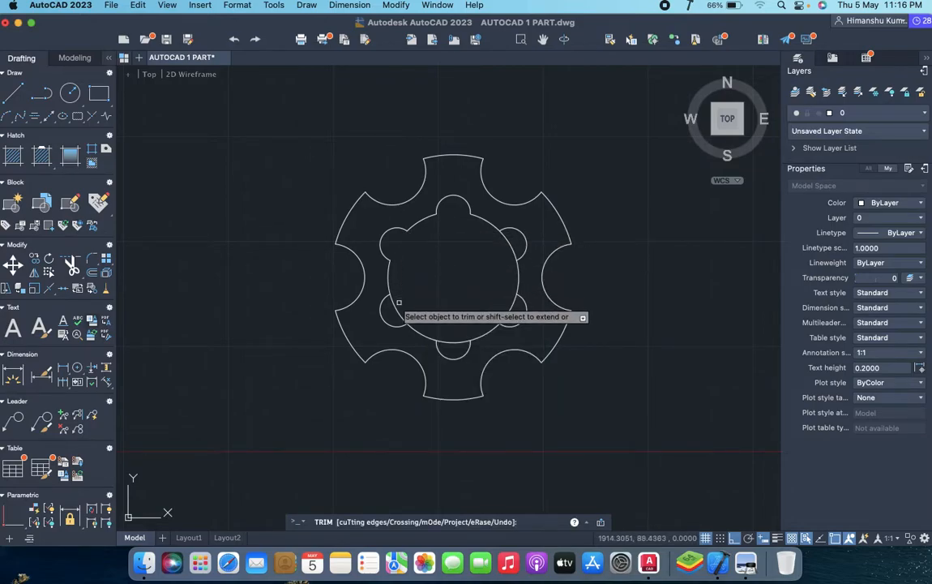
left_click(452, 343)
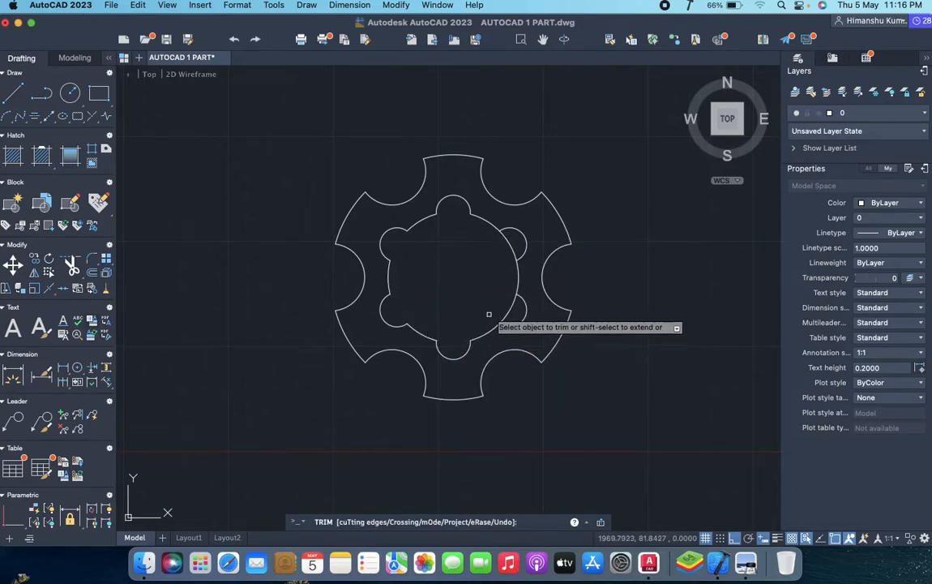
left_click(509, 312)
left_click(506, 240)
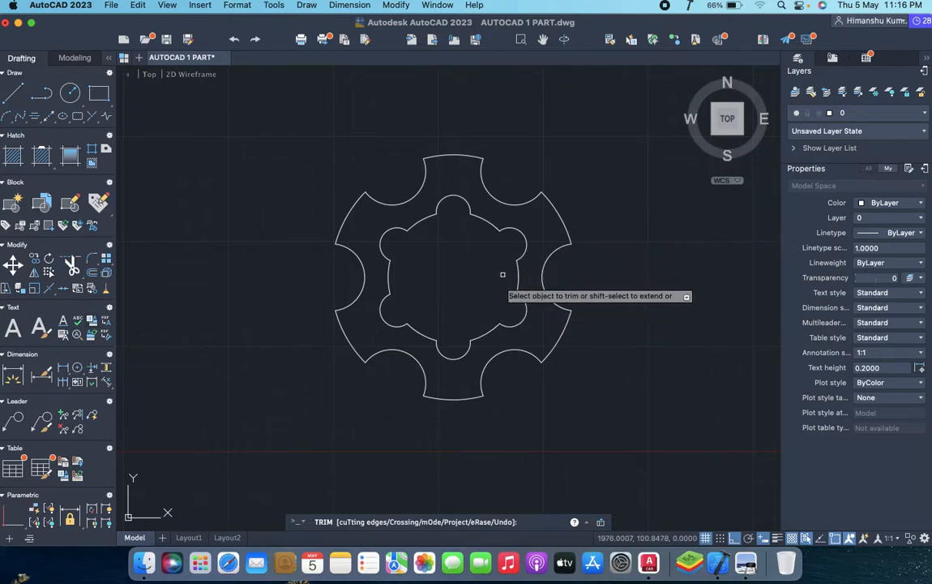
key("Escape")
- Check the bore dimensions in the reference and draw a circle of radius 13 at the wheel's centre
key("super+Tab")
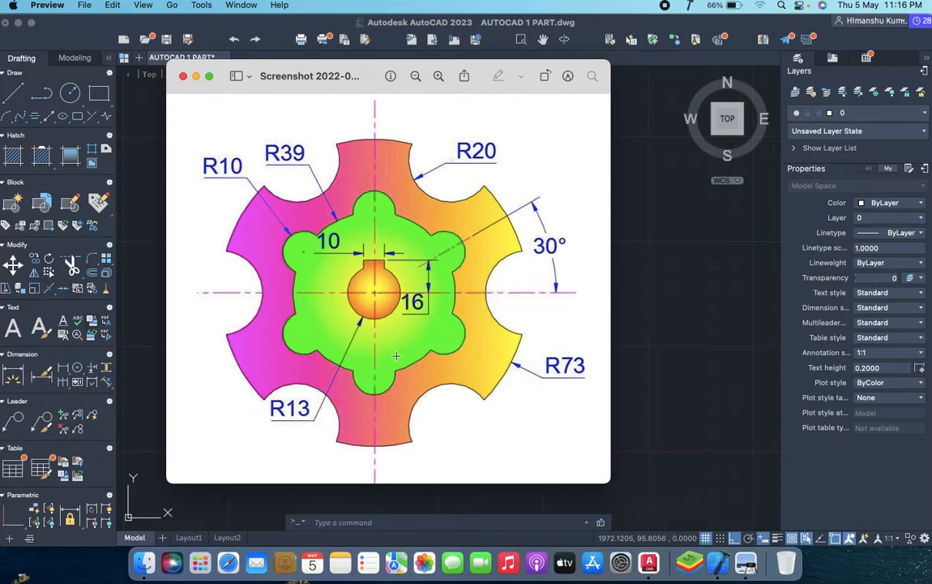
left_click_drag(333, 250, 401, 321)
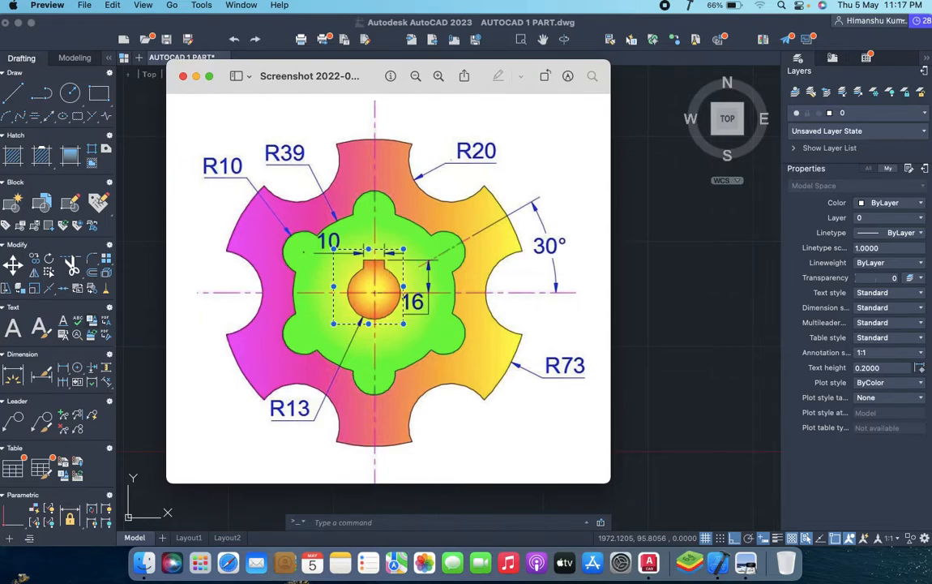
key("super+Tab")
type("c")
key("Return")
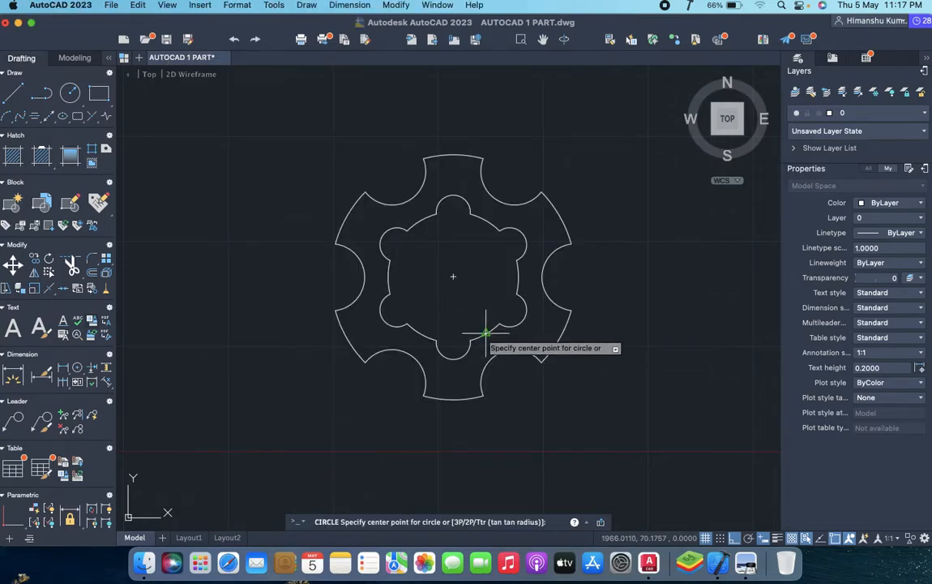
left_click(453, 276)
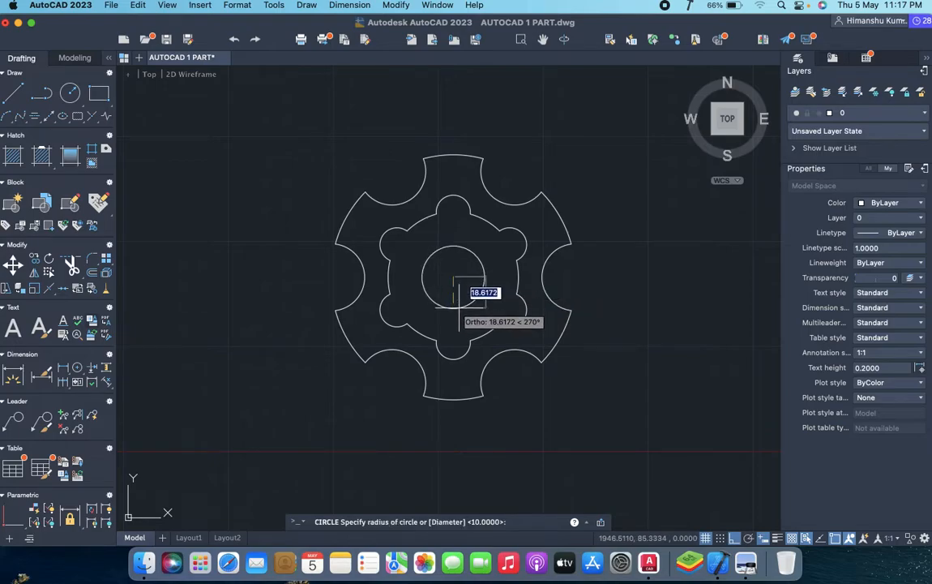
type("1")
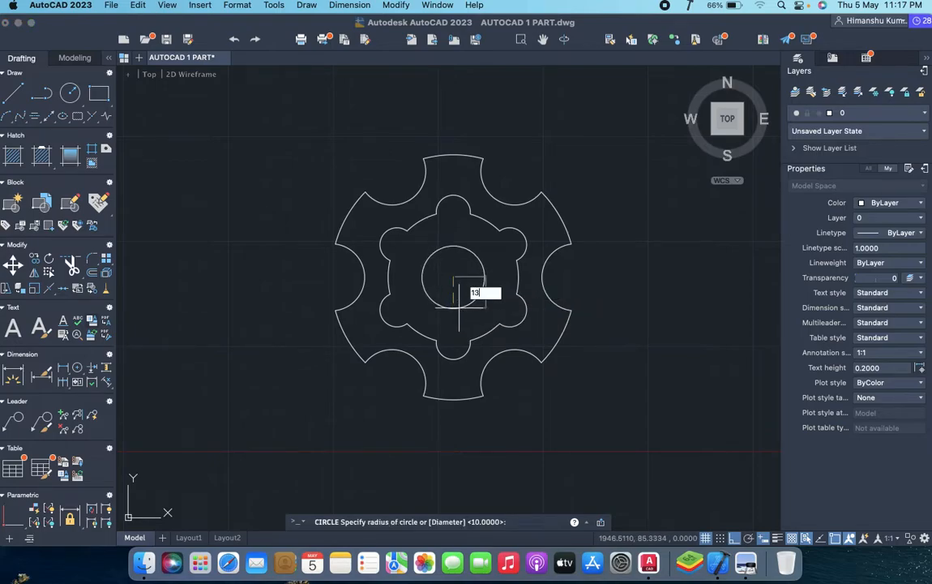
type("3")
key("Return")
- Check the keyway dimensions in the reference and draw a horizontal centreline about 146 long through the wheel's centre
key("super+Tab")
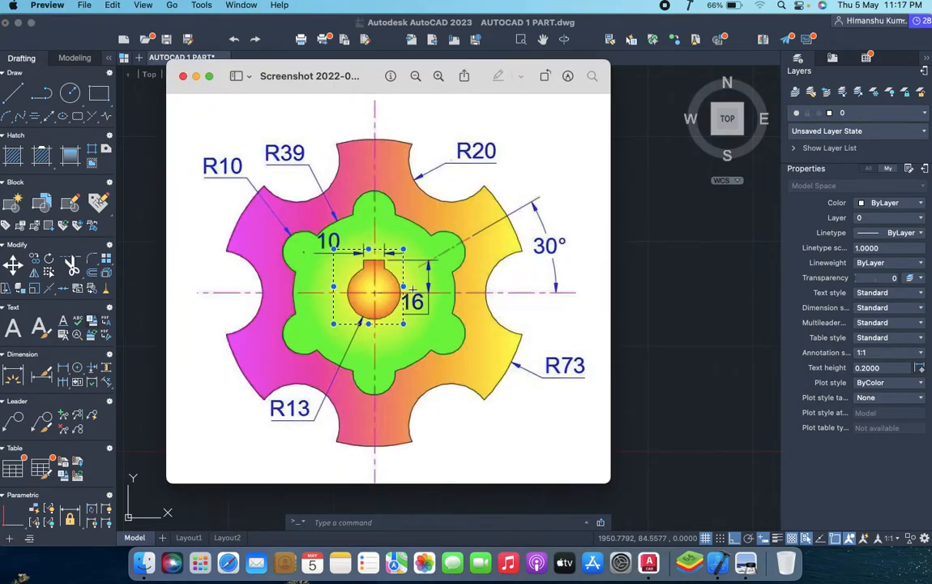
key("super+Tab")
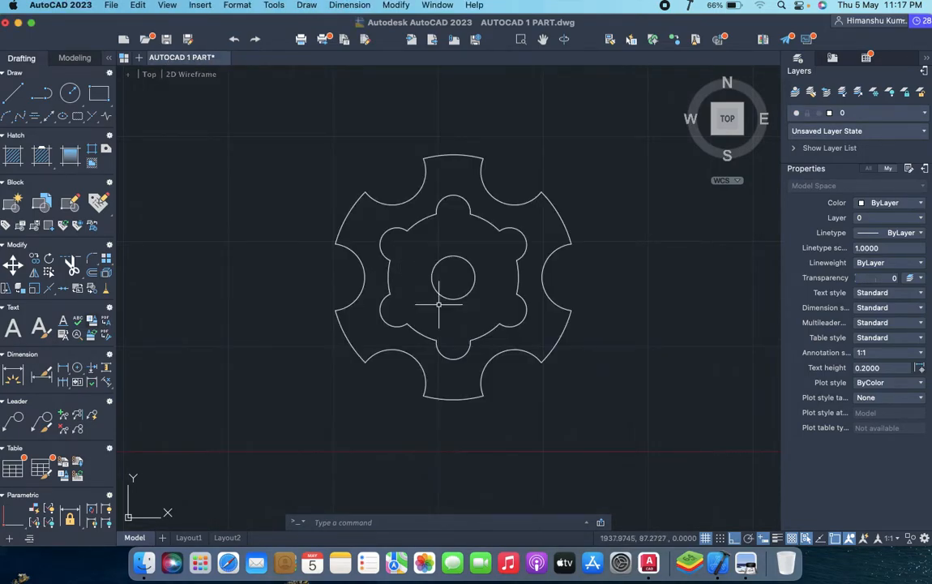
type("l")
key("Return")
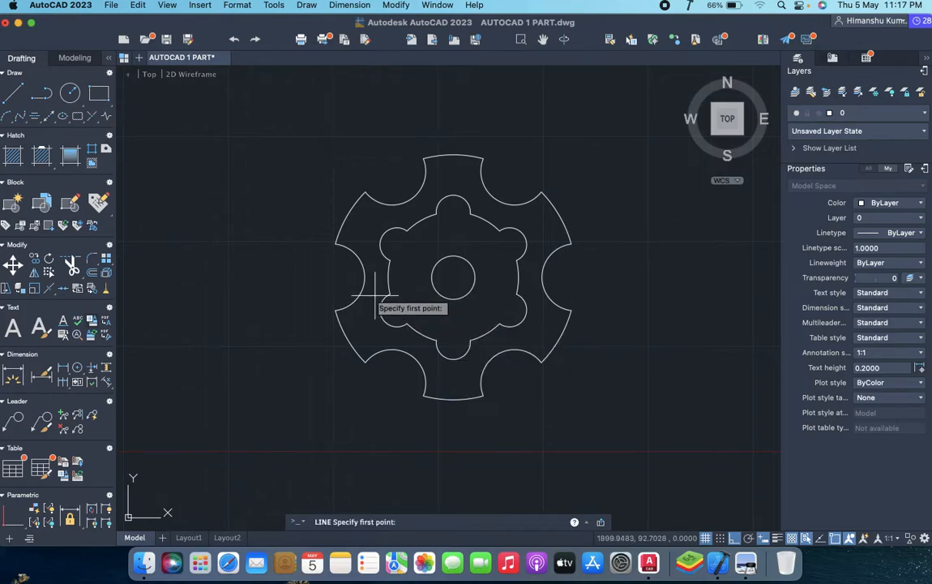
left_click(330, 277)
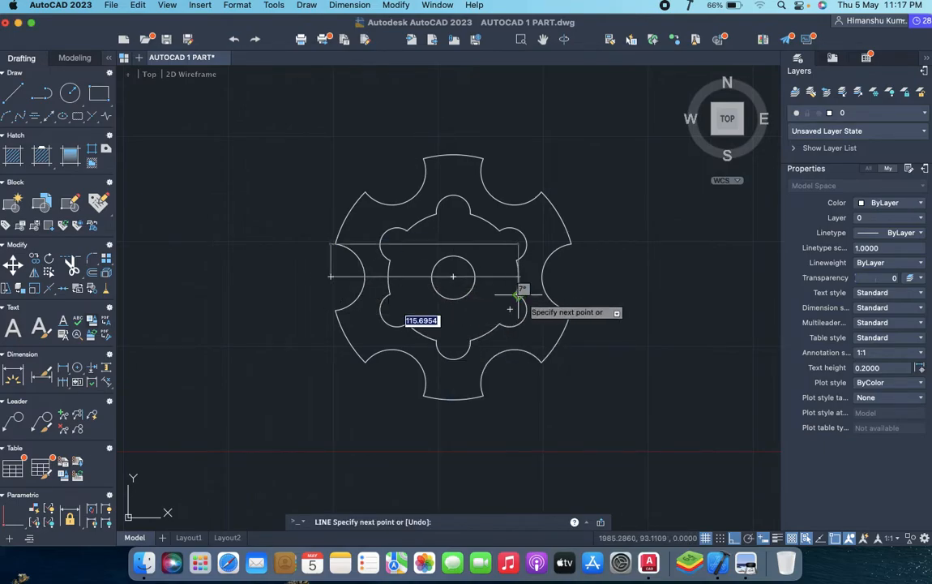
left_click(576, 276)
key("Escape")
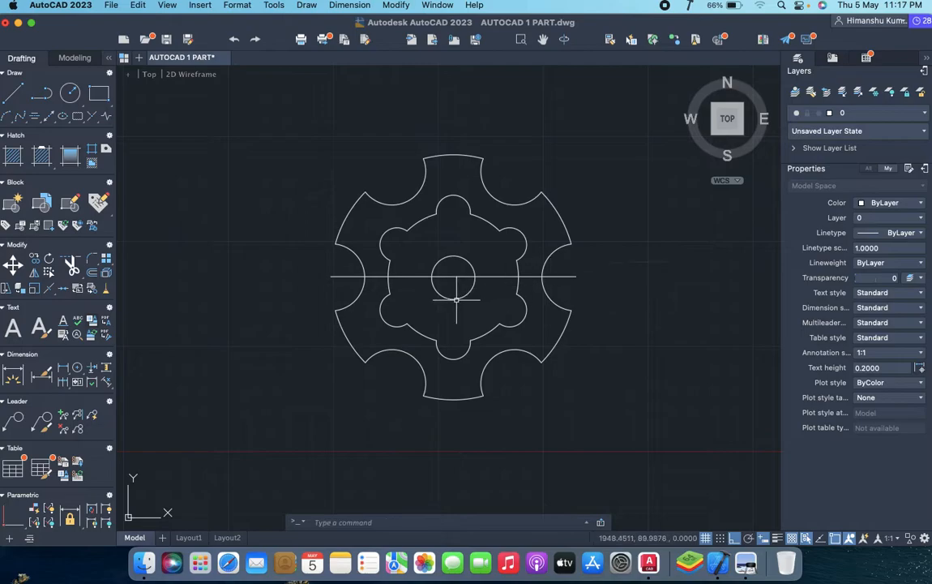
- Draw a vertical centreline about 159 long from the wheel's top edge through the centre to below the wheel
type("l")
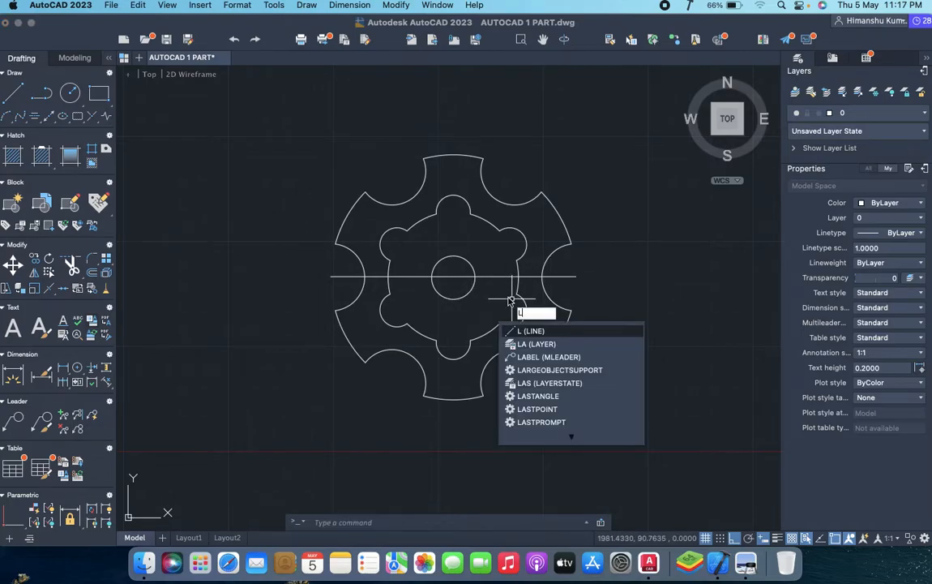
key("Return")
left_click(453, 155)
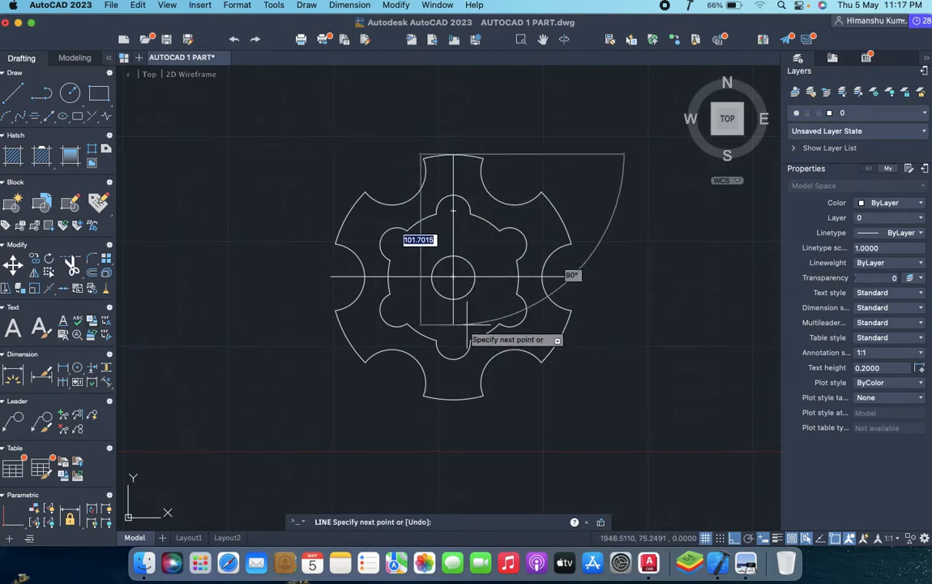
left_click(453, 420)
key("Escape")
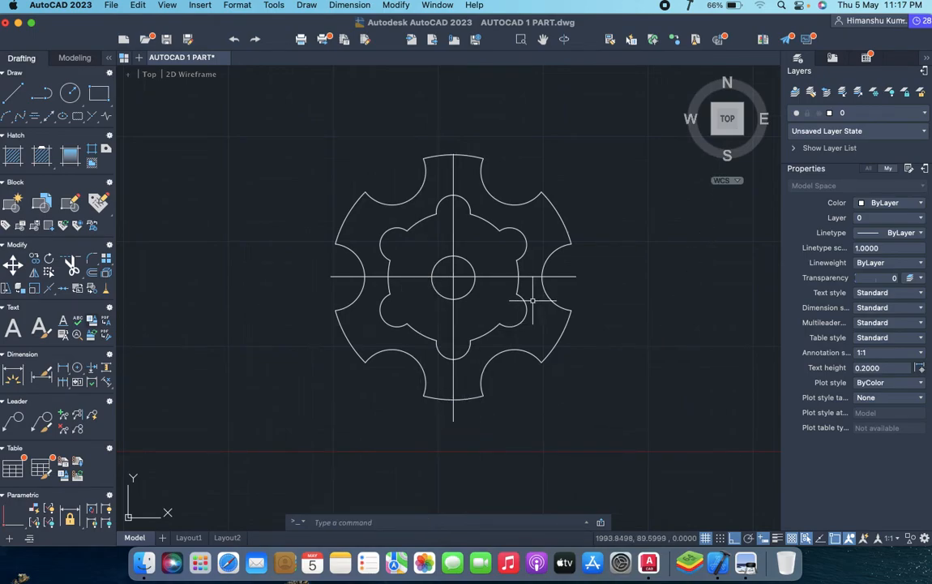
- Offset the horizontal centreline 16 upward to mark the top of the keyway
scroll(517, 290, "up", 3)
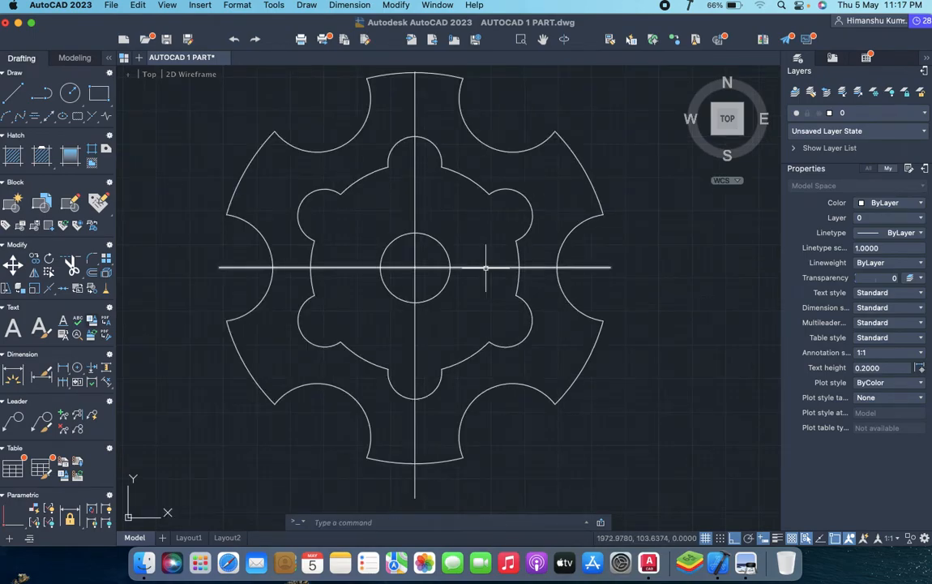
left_click(484, 264)
left_click(484, 265)
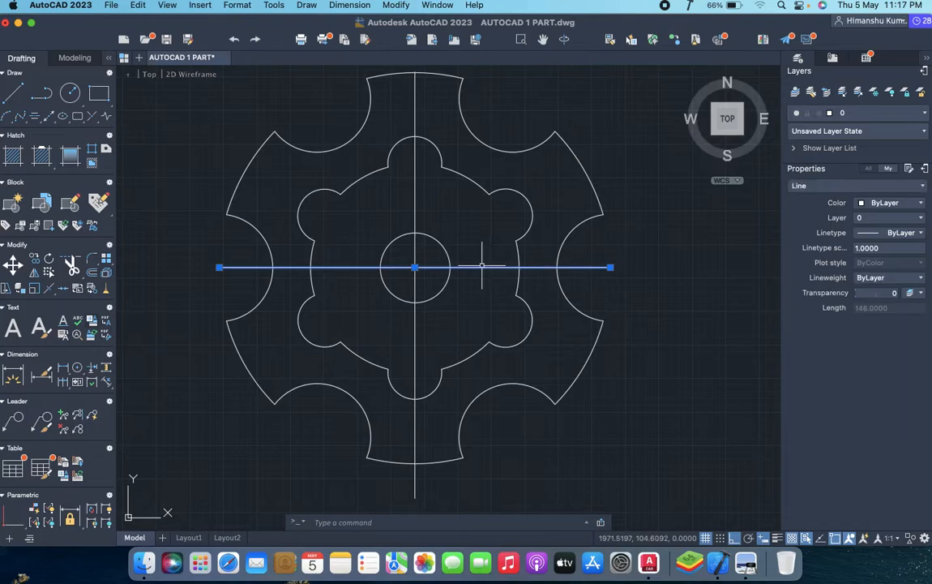
type("o")
key("Return")
type("1")
left_click(483, 255)
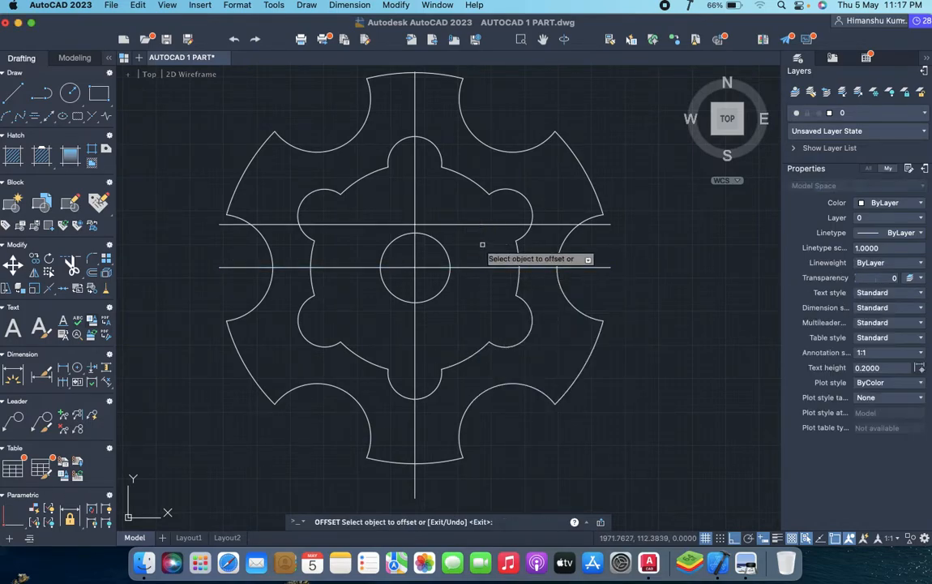
key("Return")
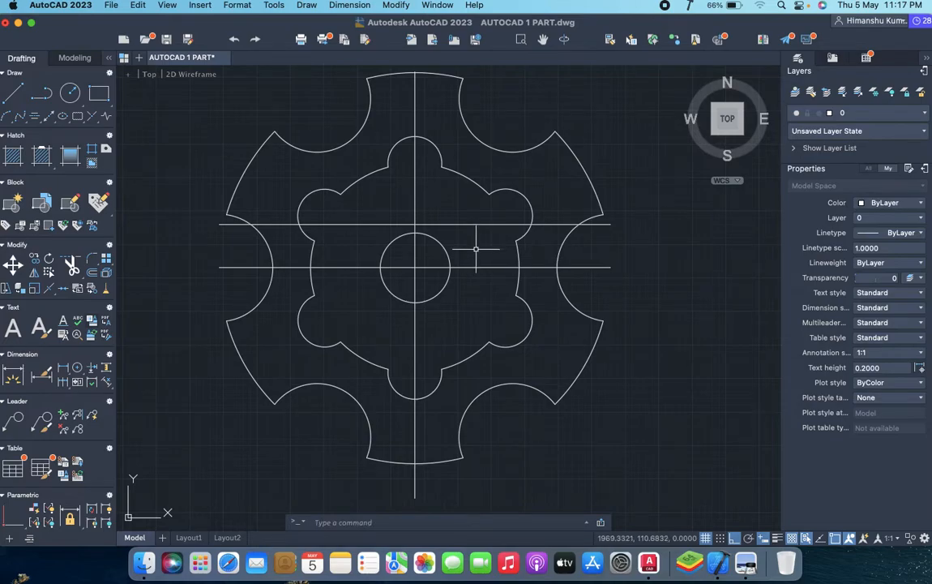
- Offset the vertical centreline 10 to its right
type("o")
key("Return")
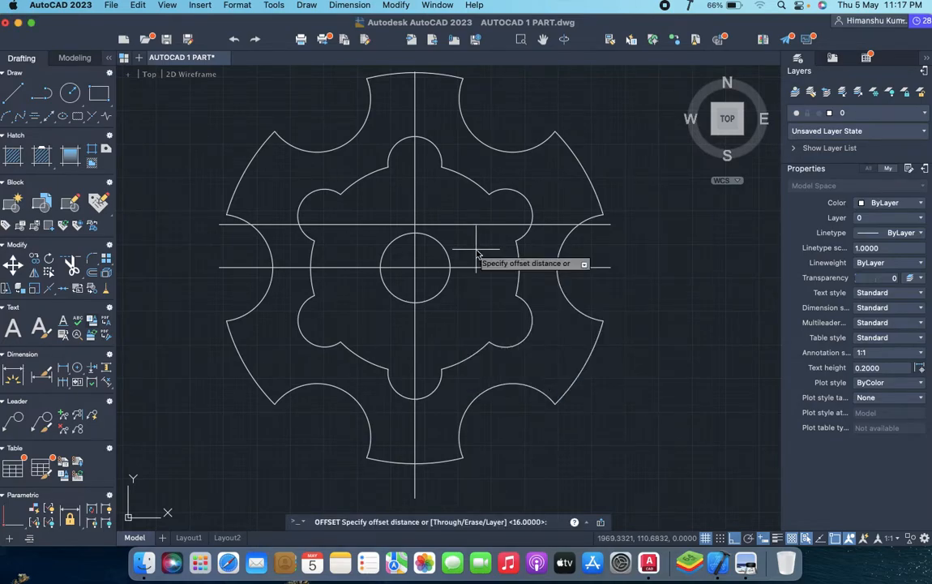
type("10")
key("Return")
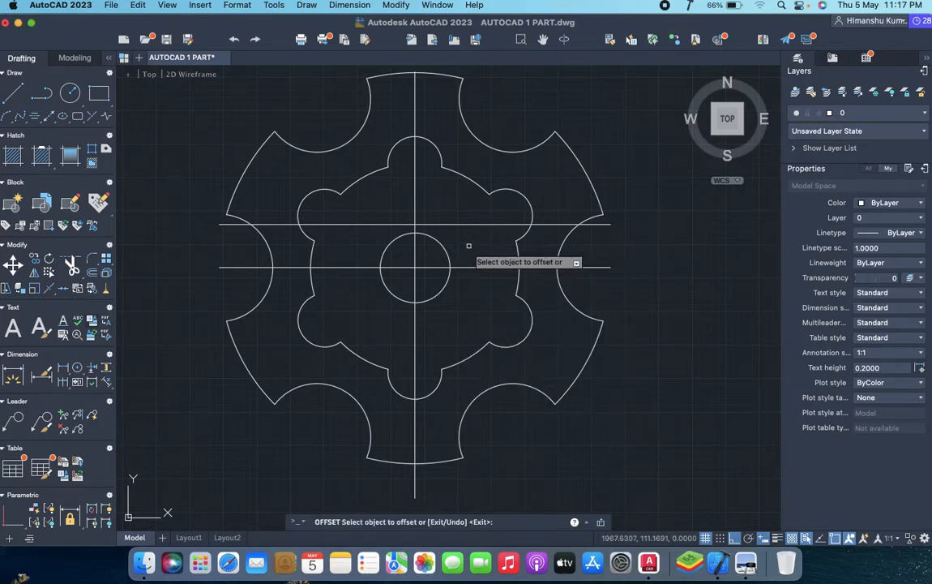
left_click(414, 210)
left_click(418, 208)
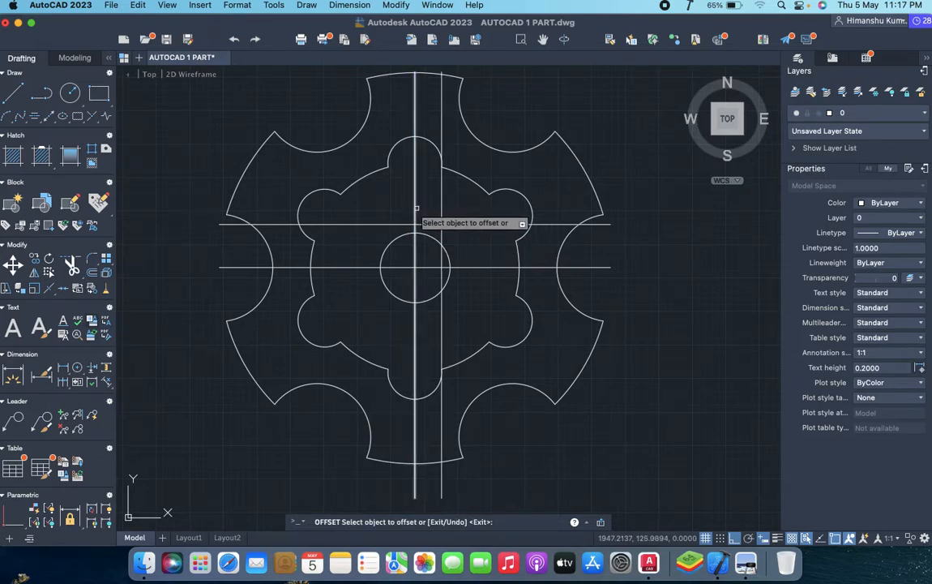
- Recheck the reference, offset the vertical centreline 5 to each side, and delete the line offset 10 to its right
key("super+Tab")
key("super+Tab")
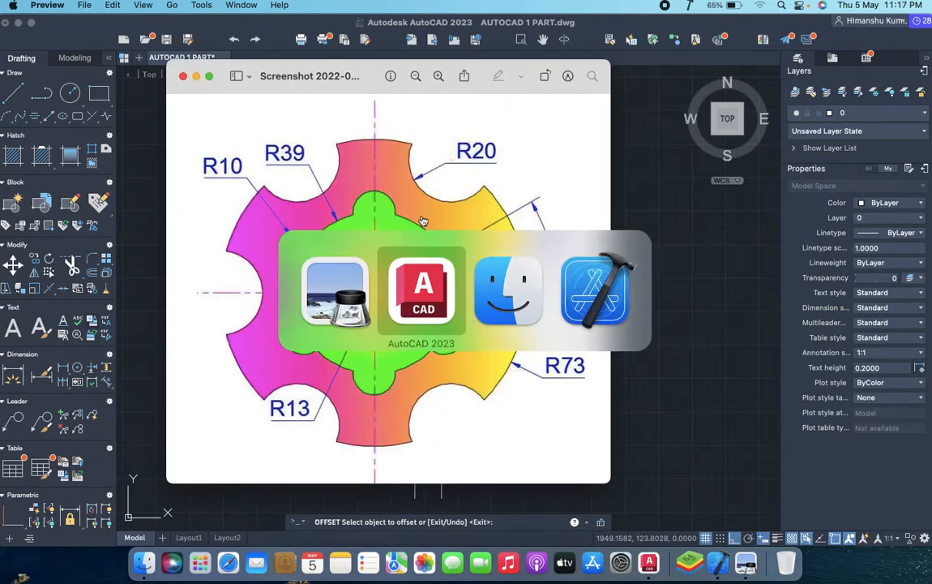
left_click(415, 203)
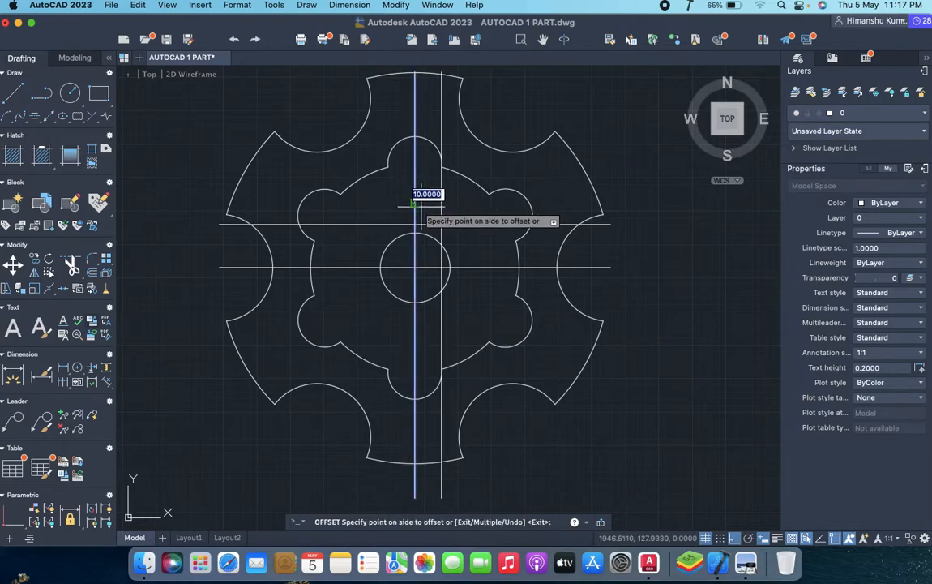
type("5")
key("Return")
left_click(415, 204)
left_click(401, 204)
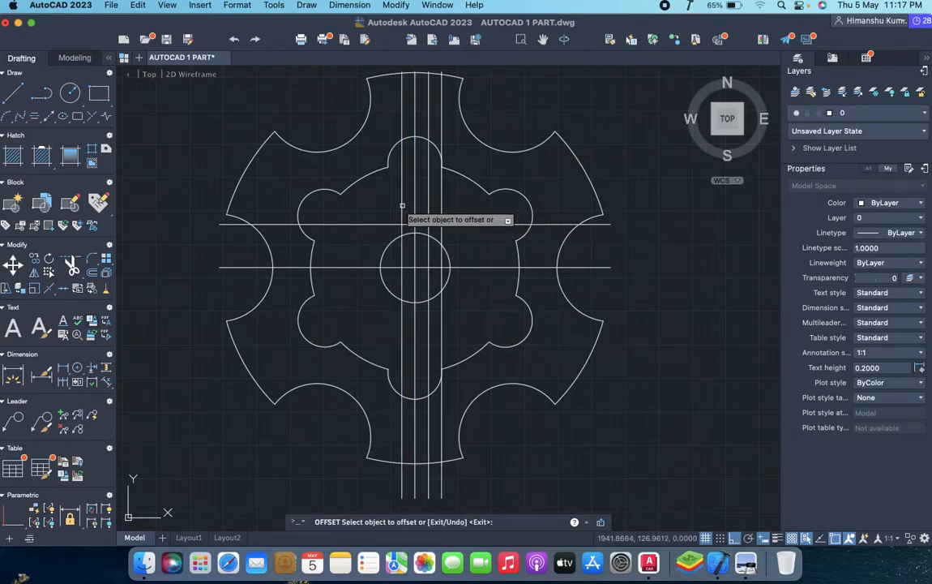
key("Escape")
left_click(441, 213)
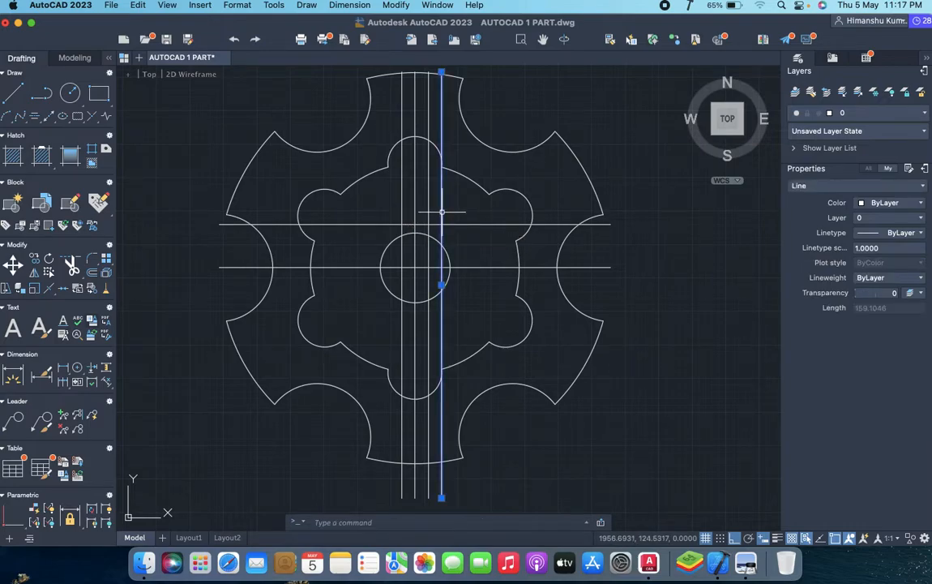
key("Delete")
- Trim the keyway's top line on both sides of the keyway and the three vertical lines above it
scroll(424, 243, "up", 2)
scroll(440, 256, "up", 2)
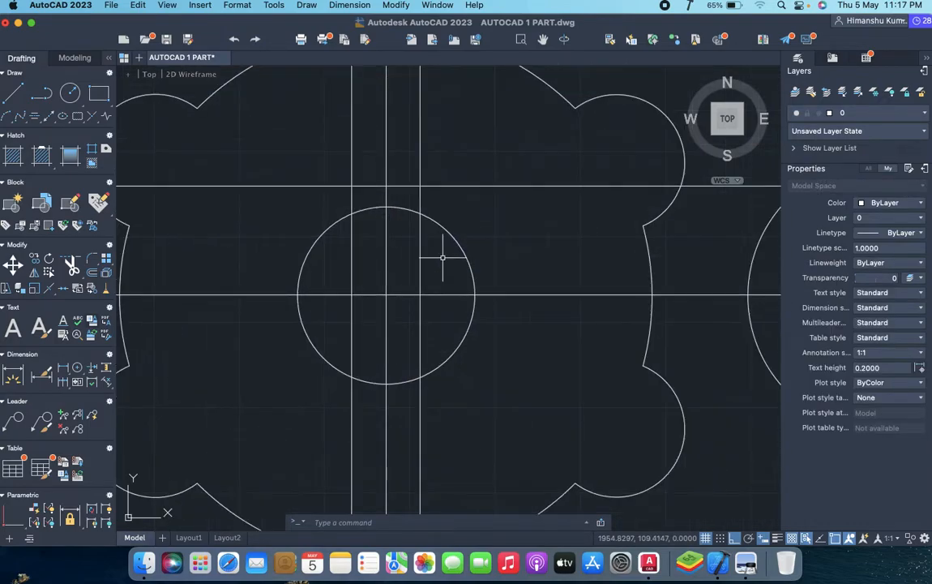
type("tr")
key("Return")
left_click(461, 168)
left_click(461, 210)
left_click(455, 166)
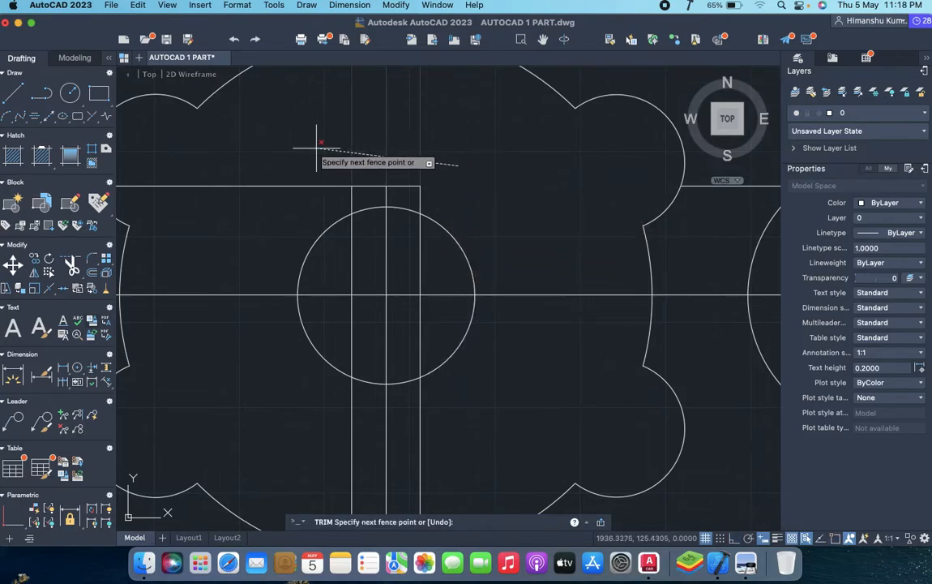
left_click(315, 151)
left_click(309, 157)
left_click(259, 222)
left_click(262, 176)
left_click(260, 197)
- Trim the vertical lines inside the bore's upper half, the bore arc across the keyway opening and the centreline piece inside the keyway
left_click(434, 260)
left_click(344, 258)
left_click(372, 222)
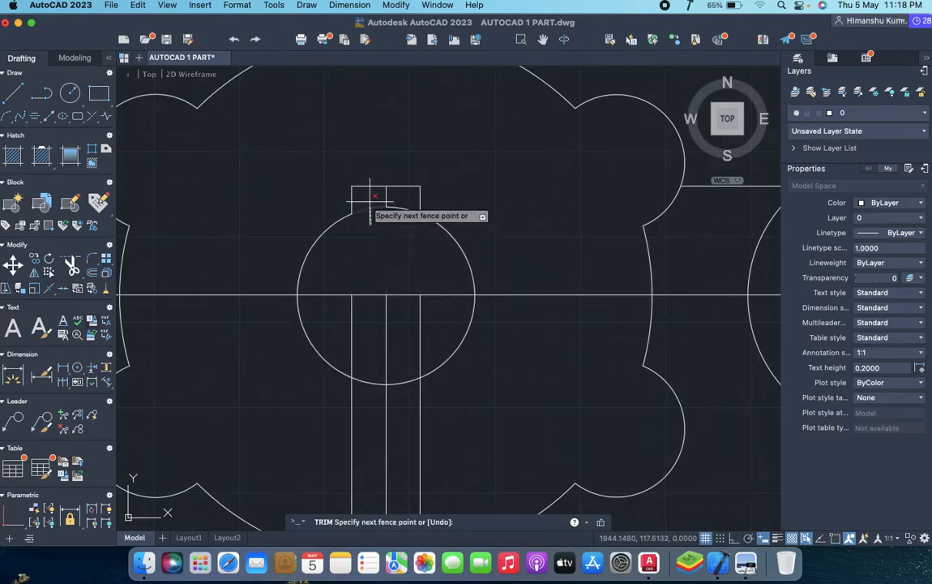
left_click(371, 201)
left_click(395, 209)
key("Escape")
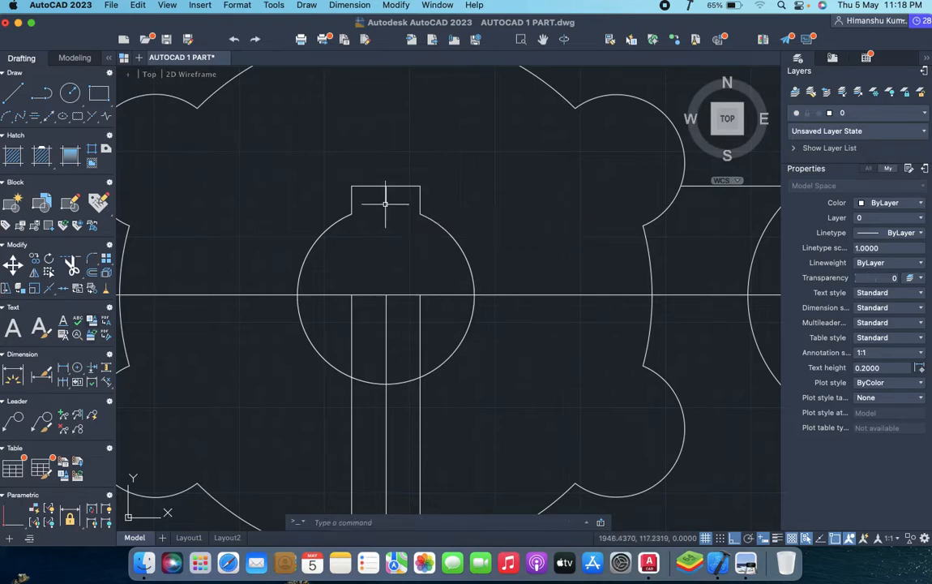
- Delete the three vertical line remnants below the horizontal centreline
left_click(482, 436)
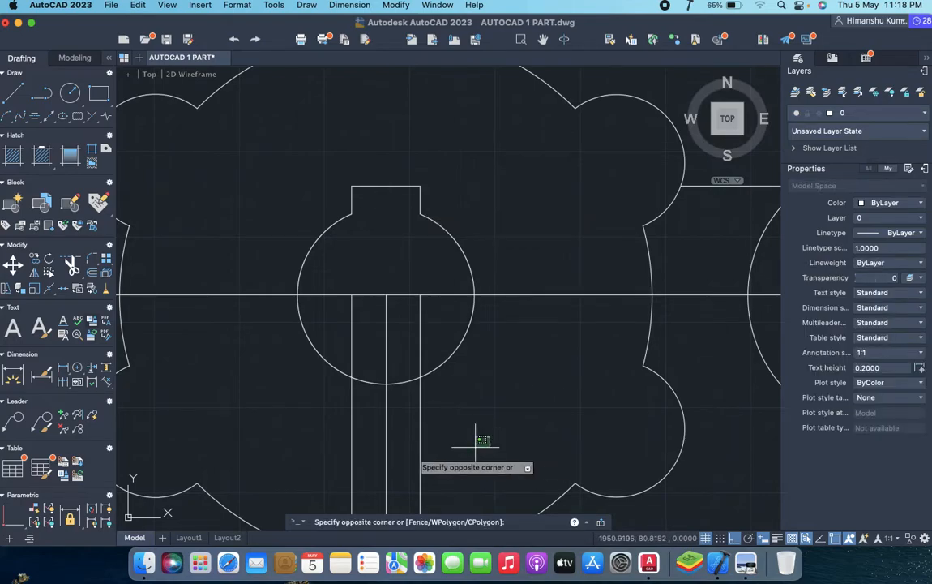
left_click(325, 456)
key("Delete")
- Delete the leftover piece of the keyway's top line between the right lobe and the outer notch
scroll(413, 354, "down", 5)
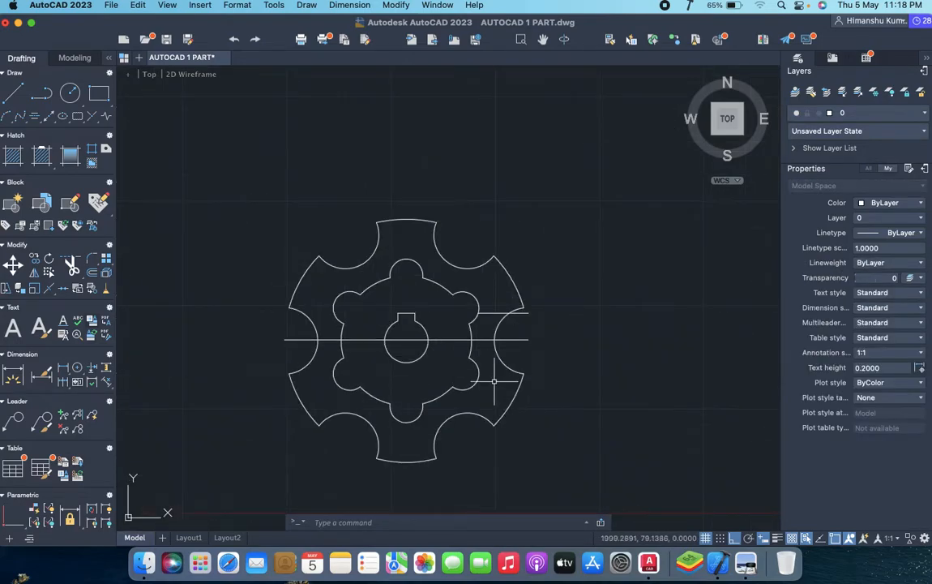
scroll(530, 325, "up", 5)
left_click(535, 297)
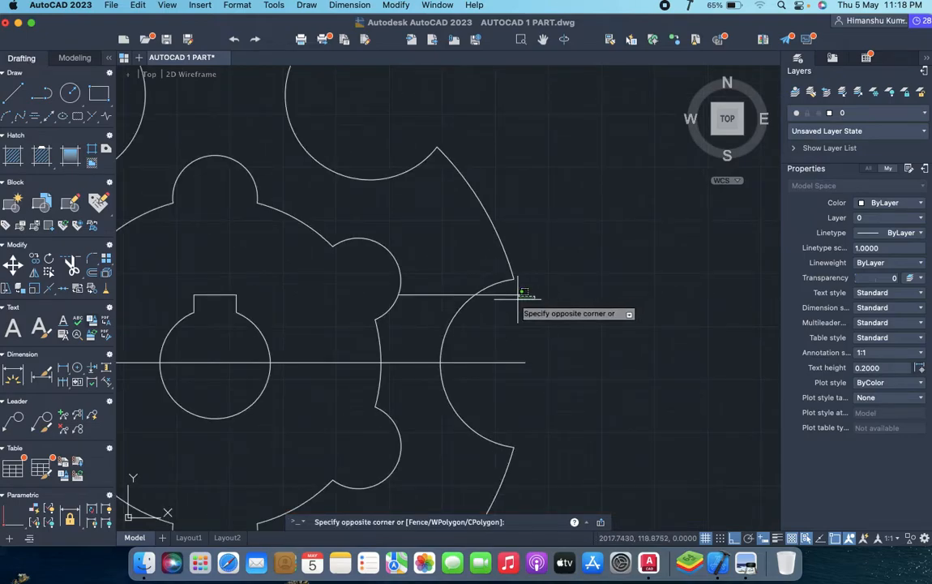
left_click(518, 297)
left_click(514, 296)
key("Delete")
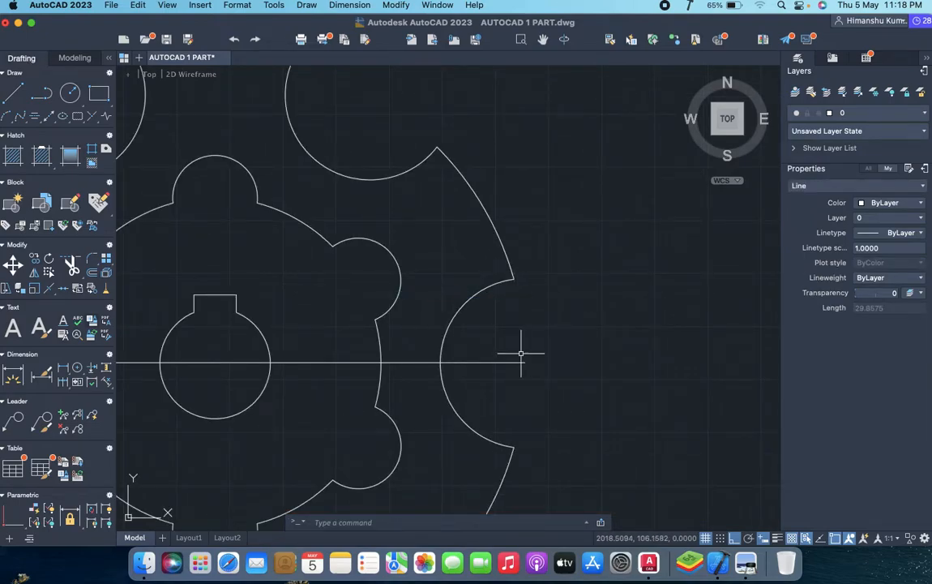
- Delete the horizontal centreline crossing the wheel
scroll(490, 345, "down", 5)
scroll(489, 345, "up", 5)
left_click(491, 299)
left_click(487, 313)
key("Delete")
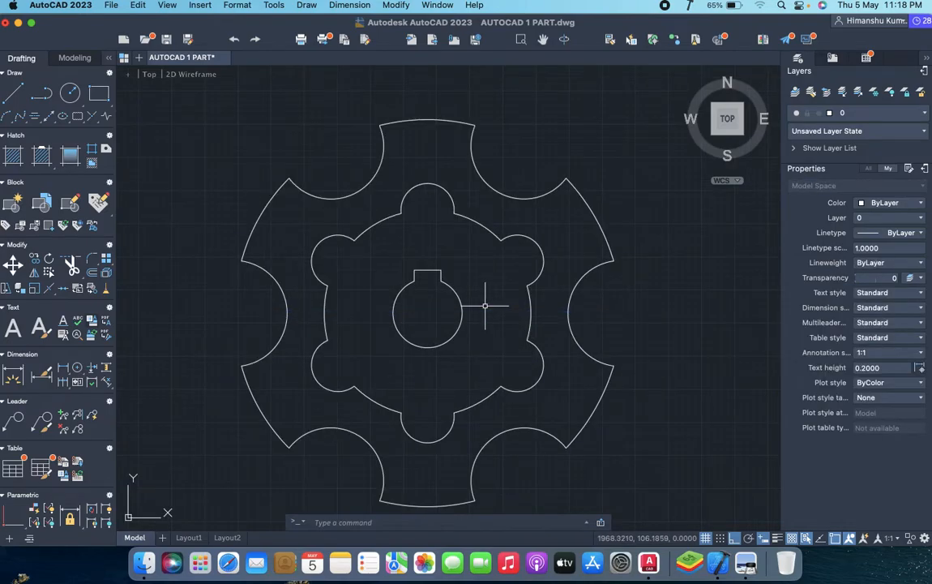
- Fill the outer notched ring with a red-to-yellow gradient, leaving the area inside the lobed profile unfilled
key("super+Tab")
key("super+Tab")
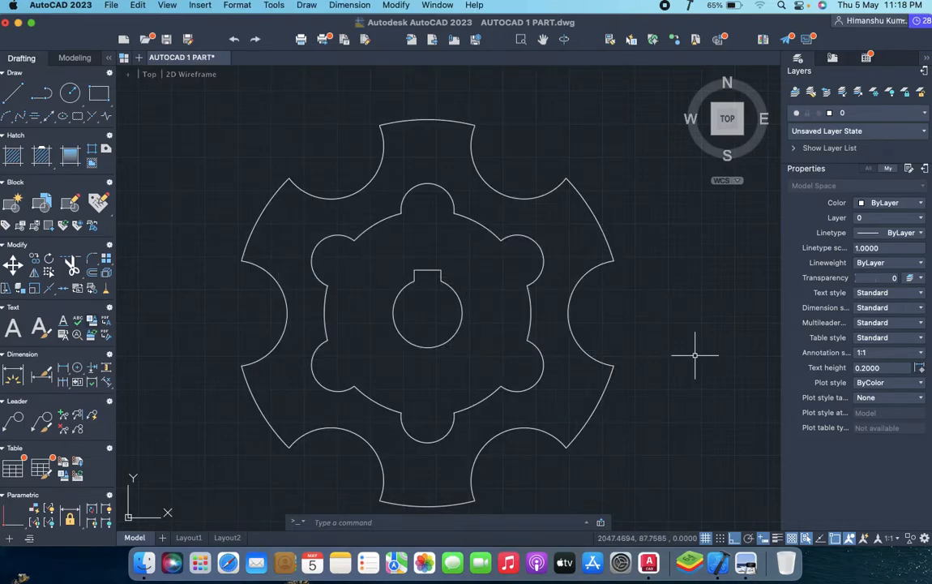
type("GRA")
key("Return")
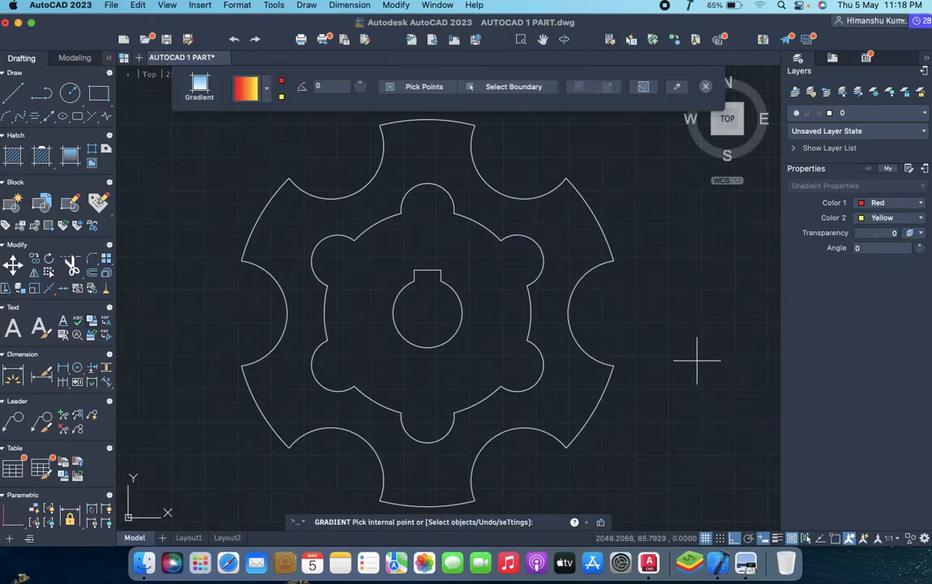
left_click(461, 173)
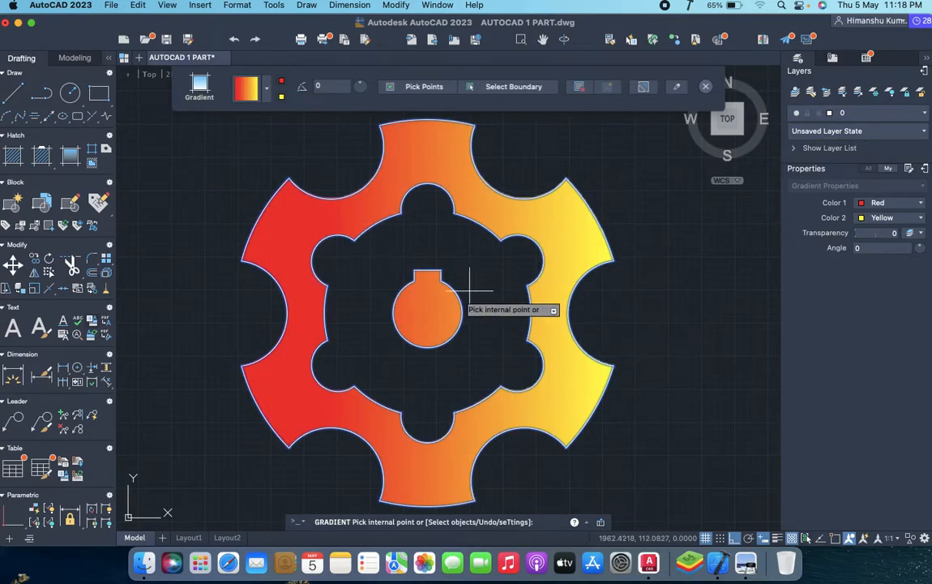
key("Return")
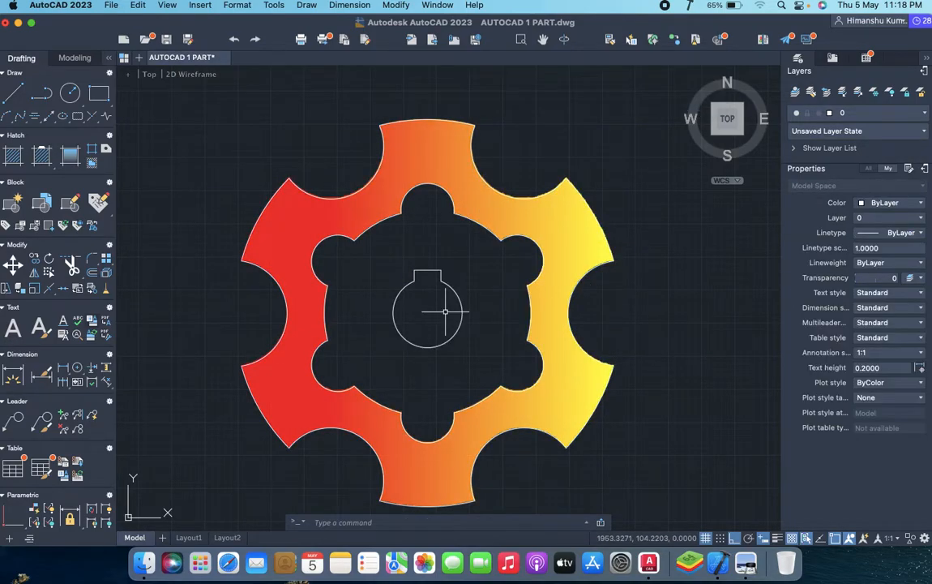
- Fill the area between the lobed inner profile and the keyed bore with a cyan-to-yellow gradient
type("gra")
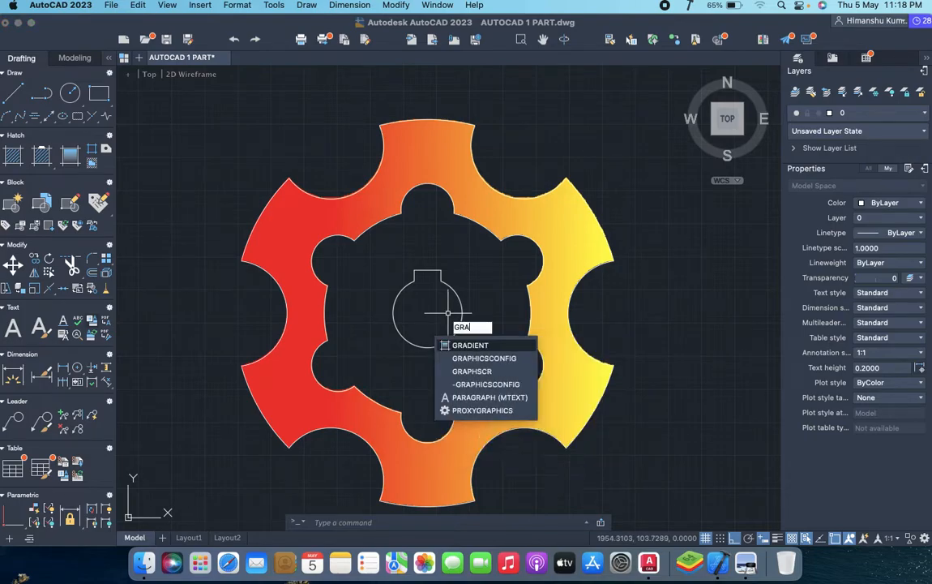
key("Return")
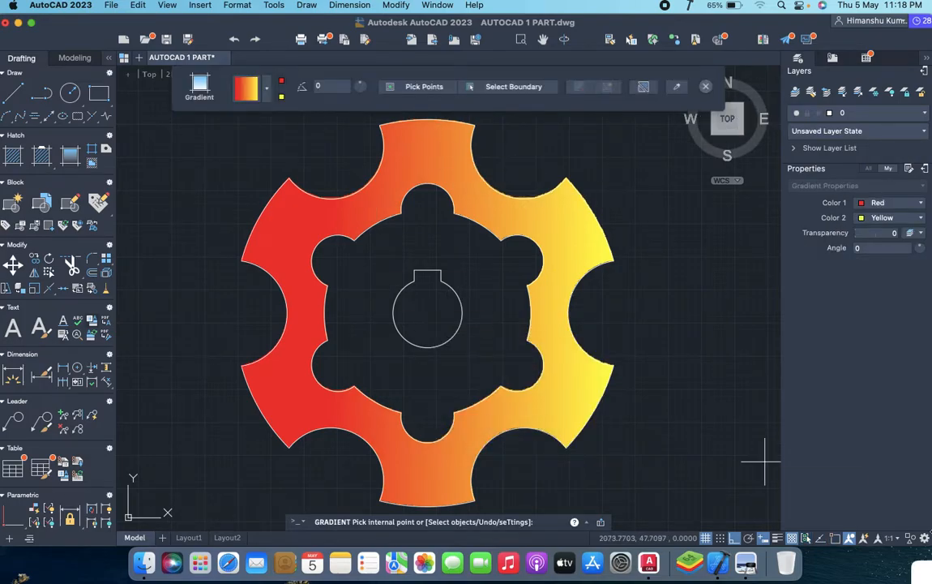
left_click(282, 85)
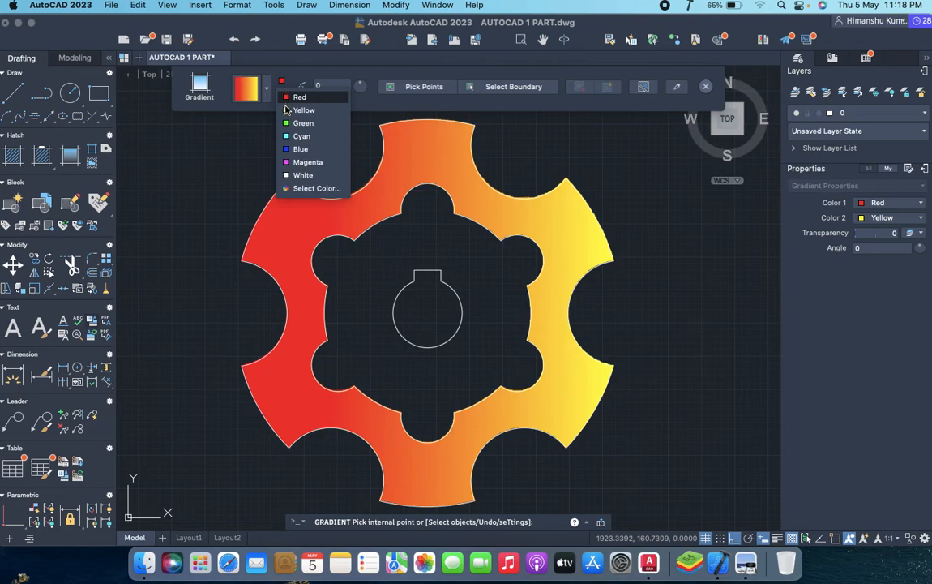
left_click(302, 130)
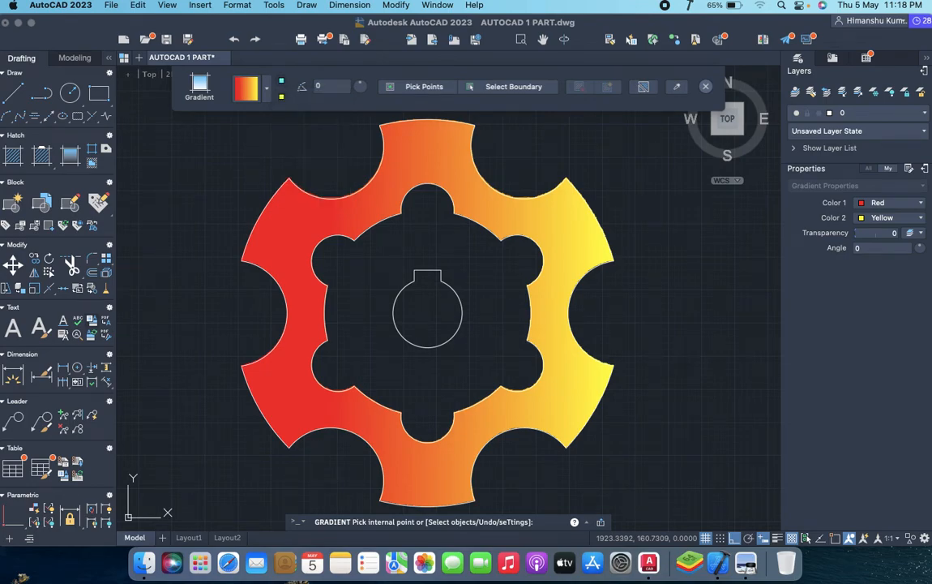
left_click(430, 237)
key("Return")
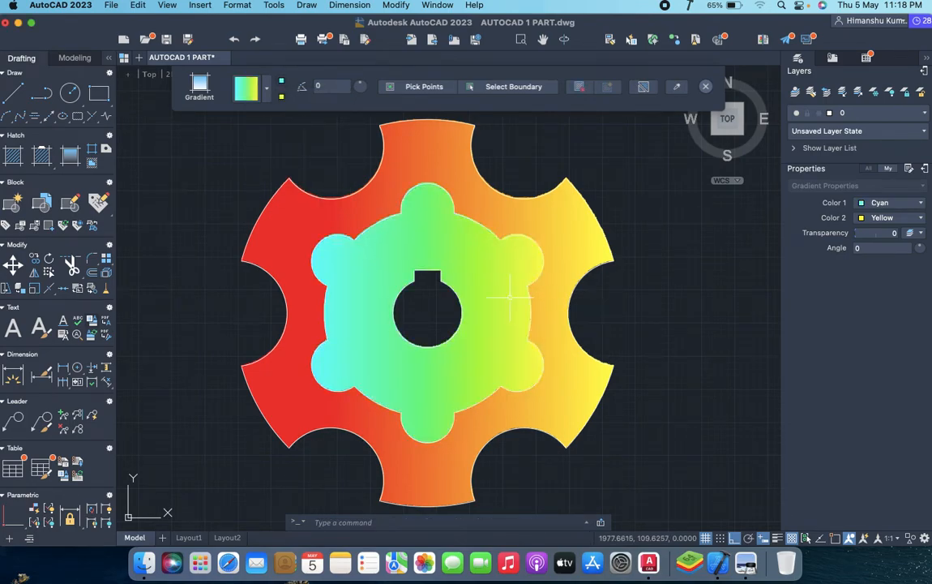
- Check the reference image's colouring and fill the keyed bore with a yellow-to-blue gradient
key("super+Tab")
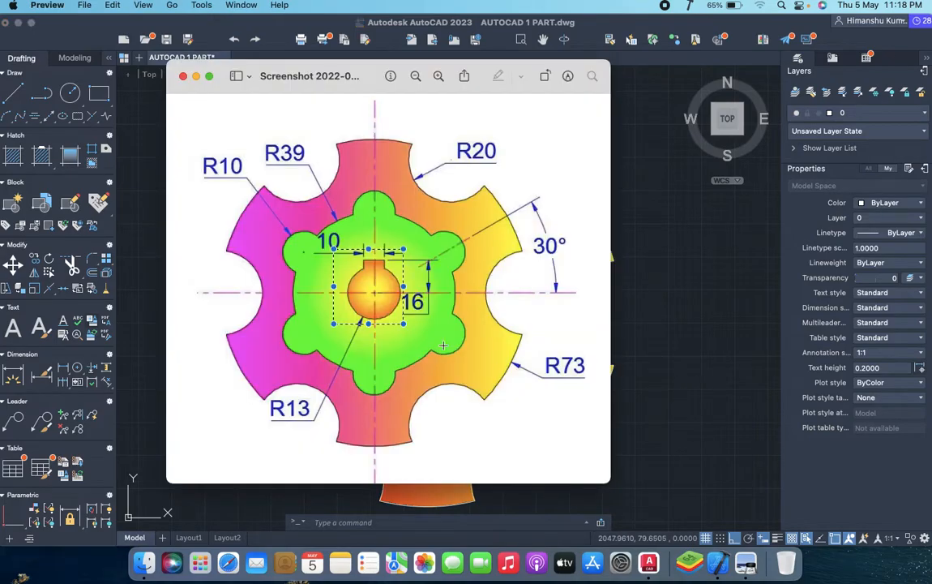
key("super+Tab")
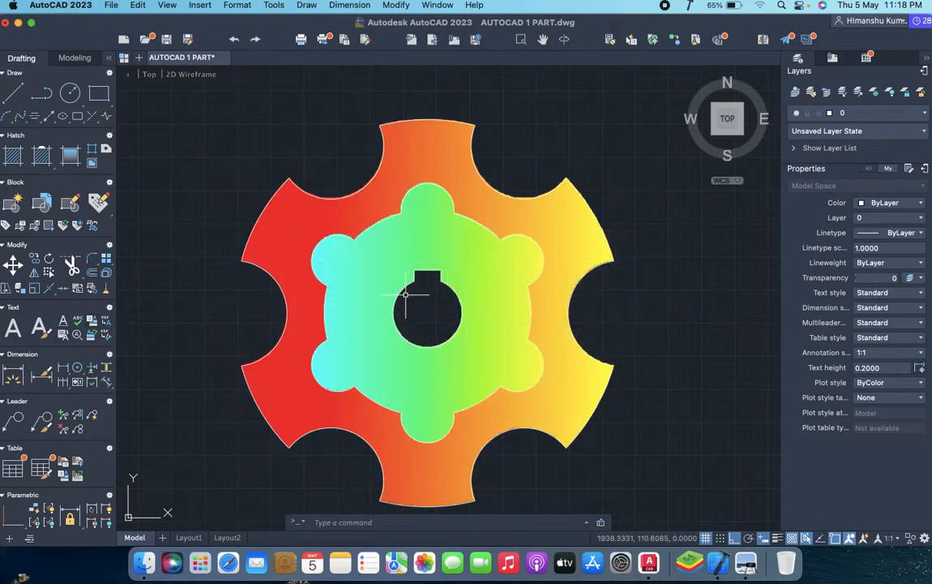
left_click(400, 267)
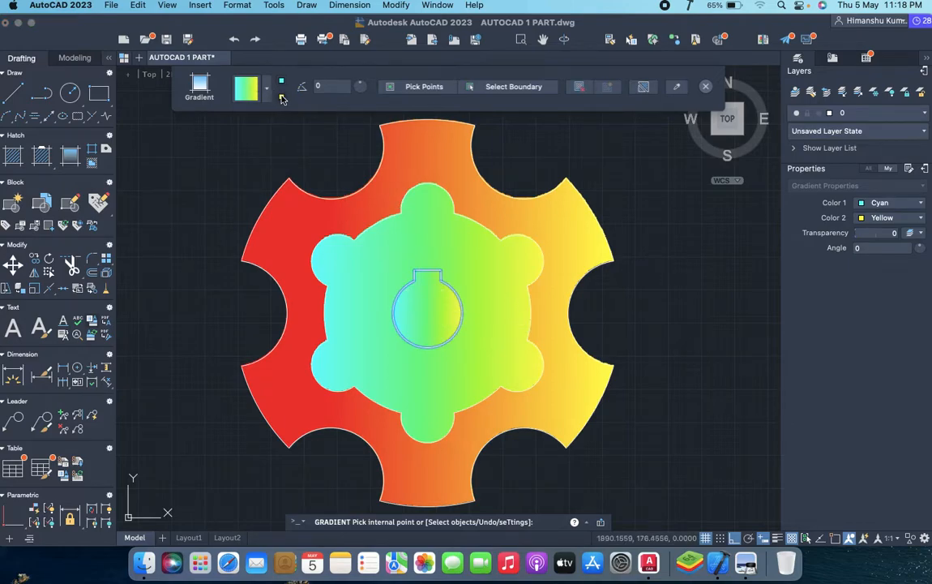
left_click(282, 98)
left_click(275, 158)
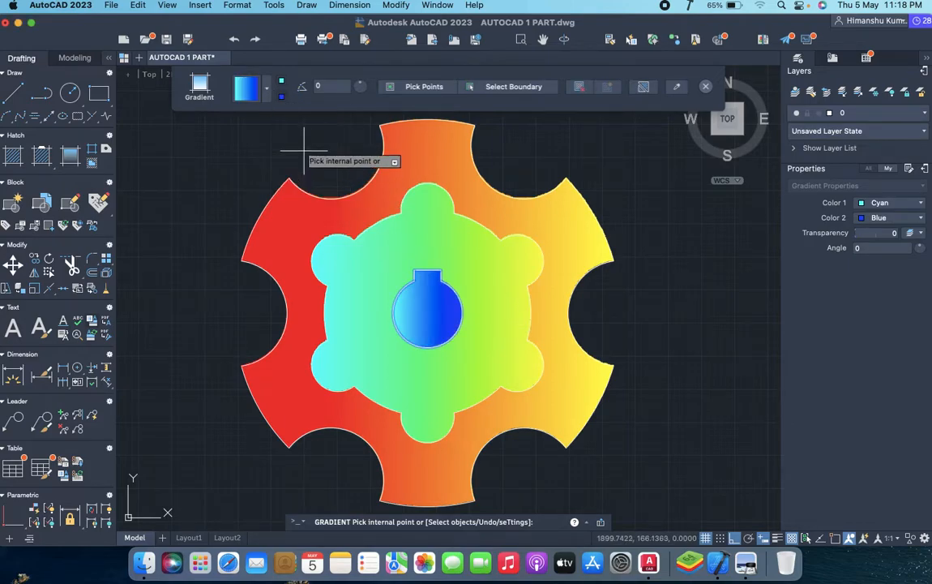
left_click(282, 85)
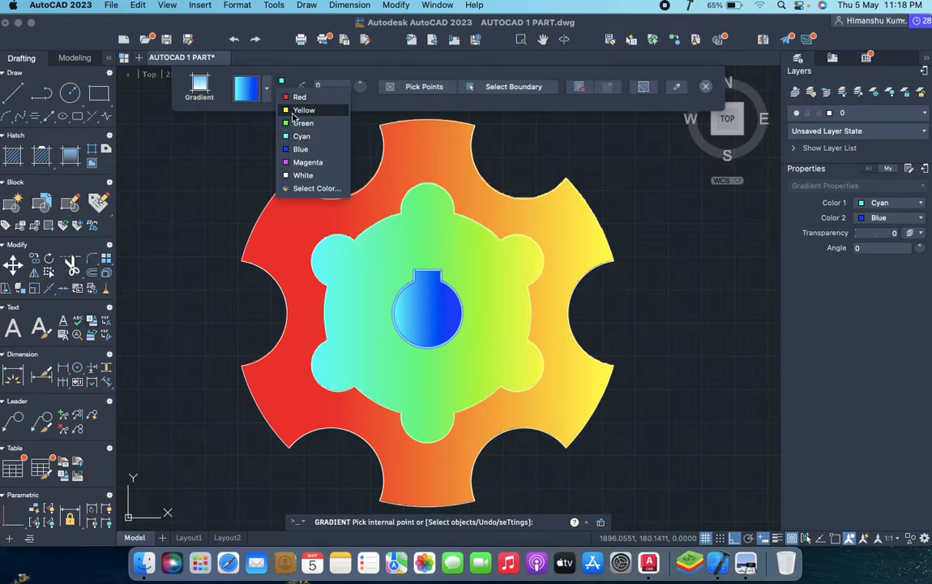
left_click(292, 111)
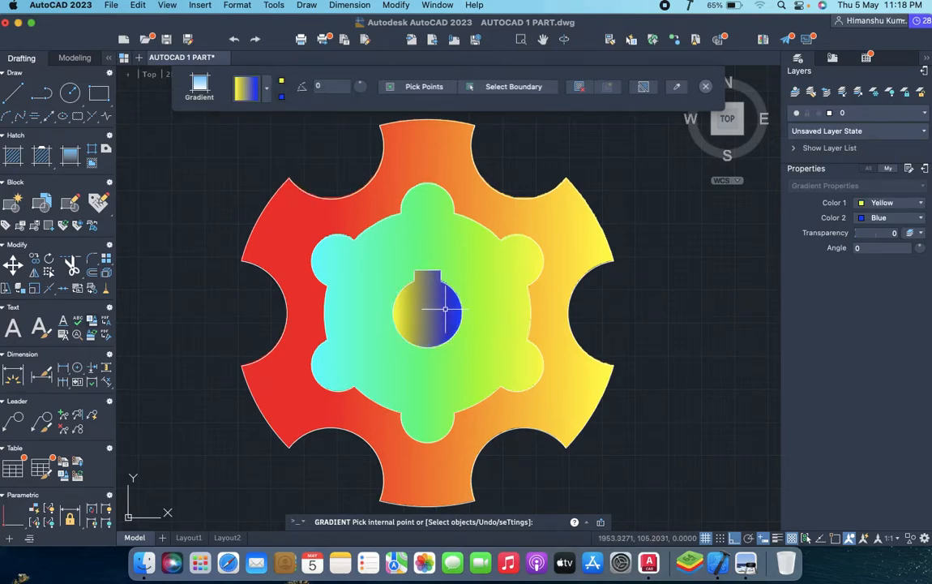
key("Return")
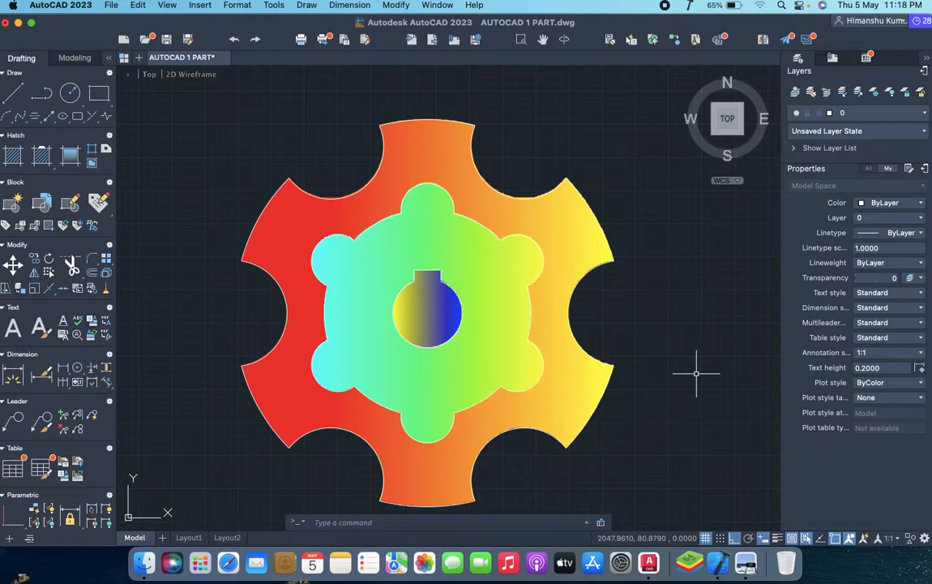